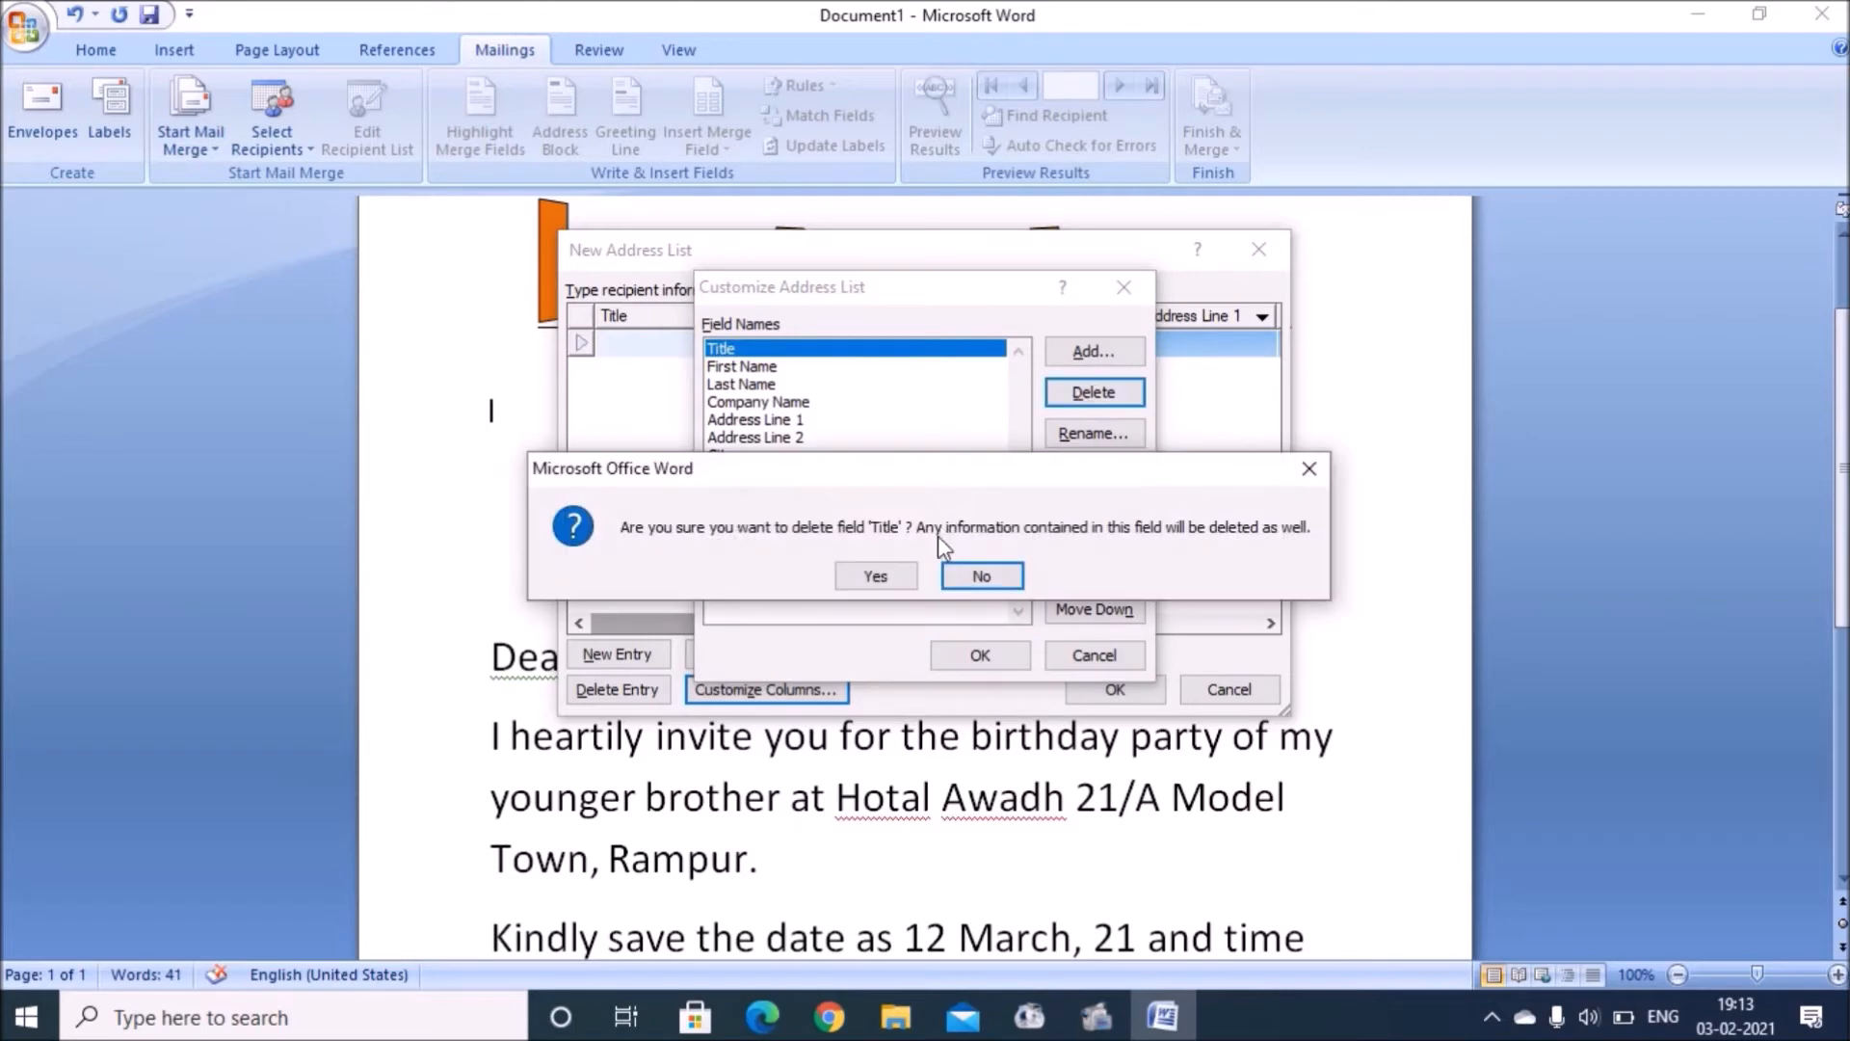
Step: Delete the Title, Company Name, Address Line 1 and Address Line 2 fields from the address list
click(876, 573)
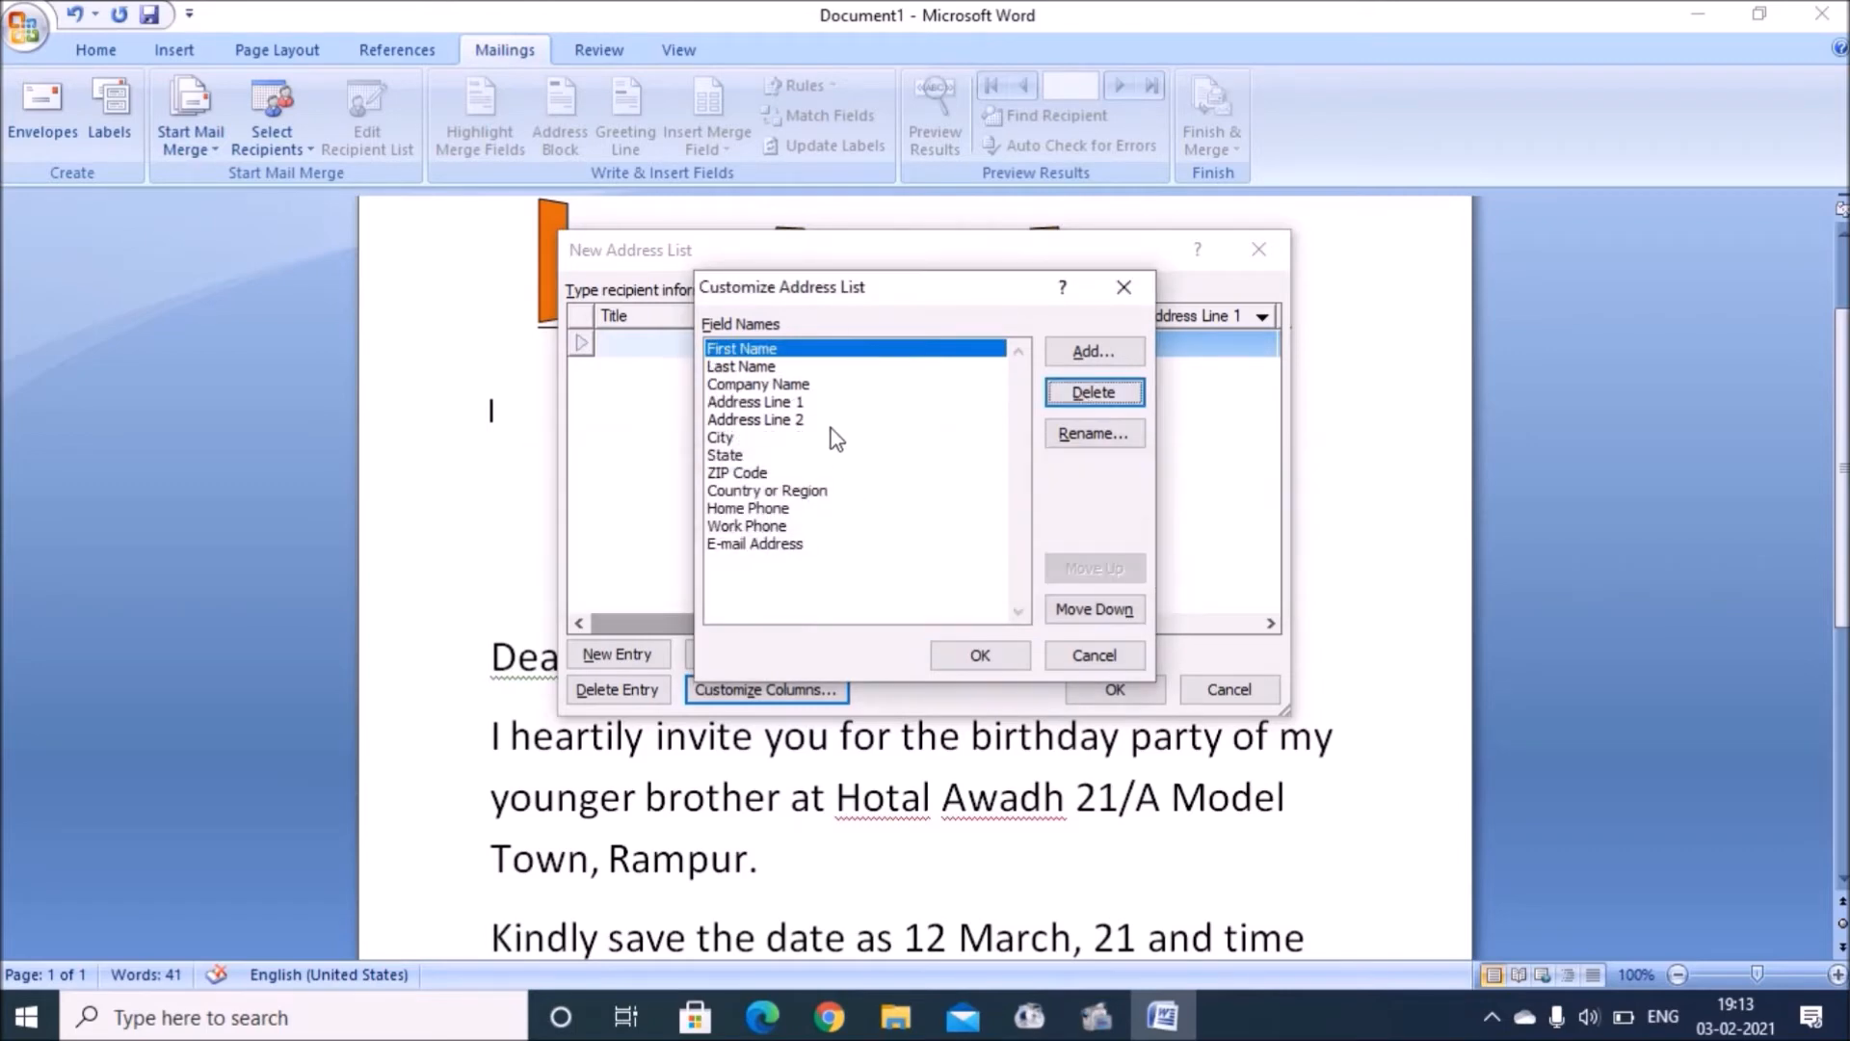
click(808, 386)
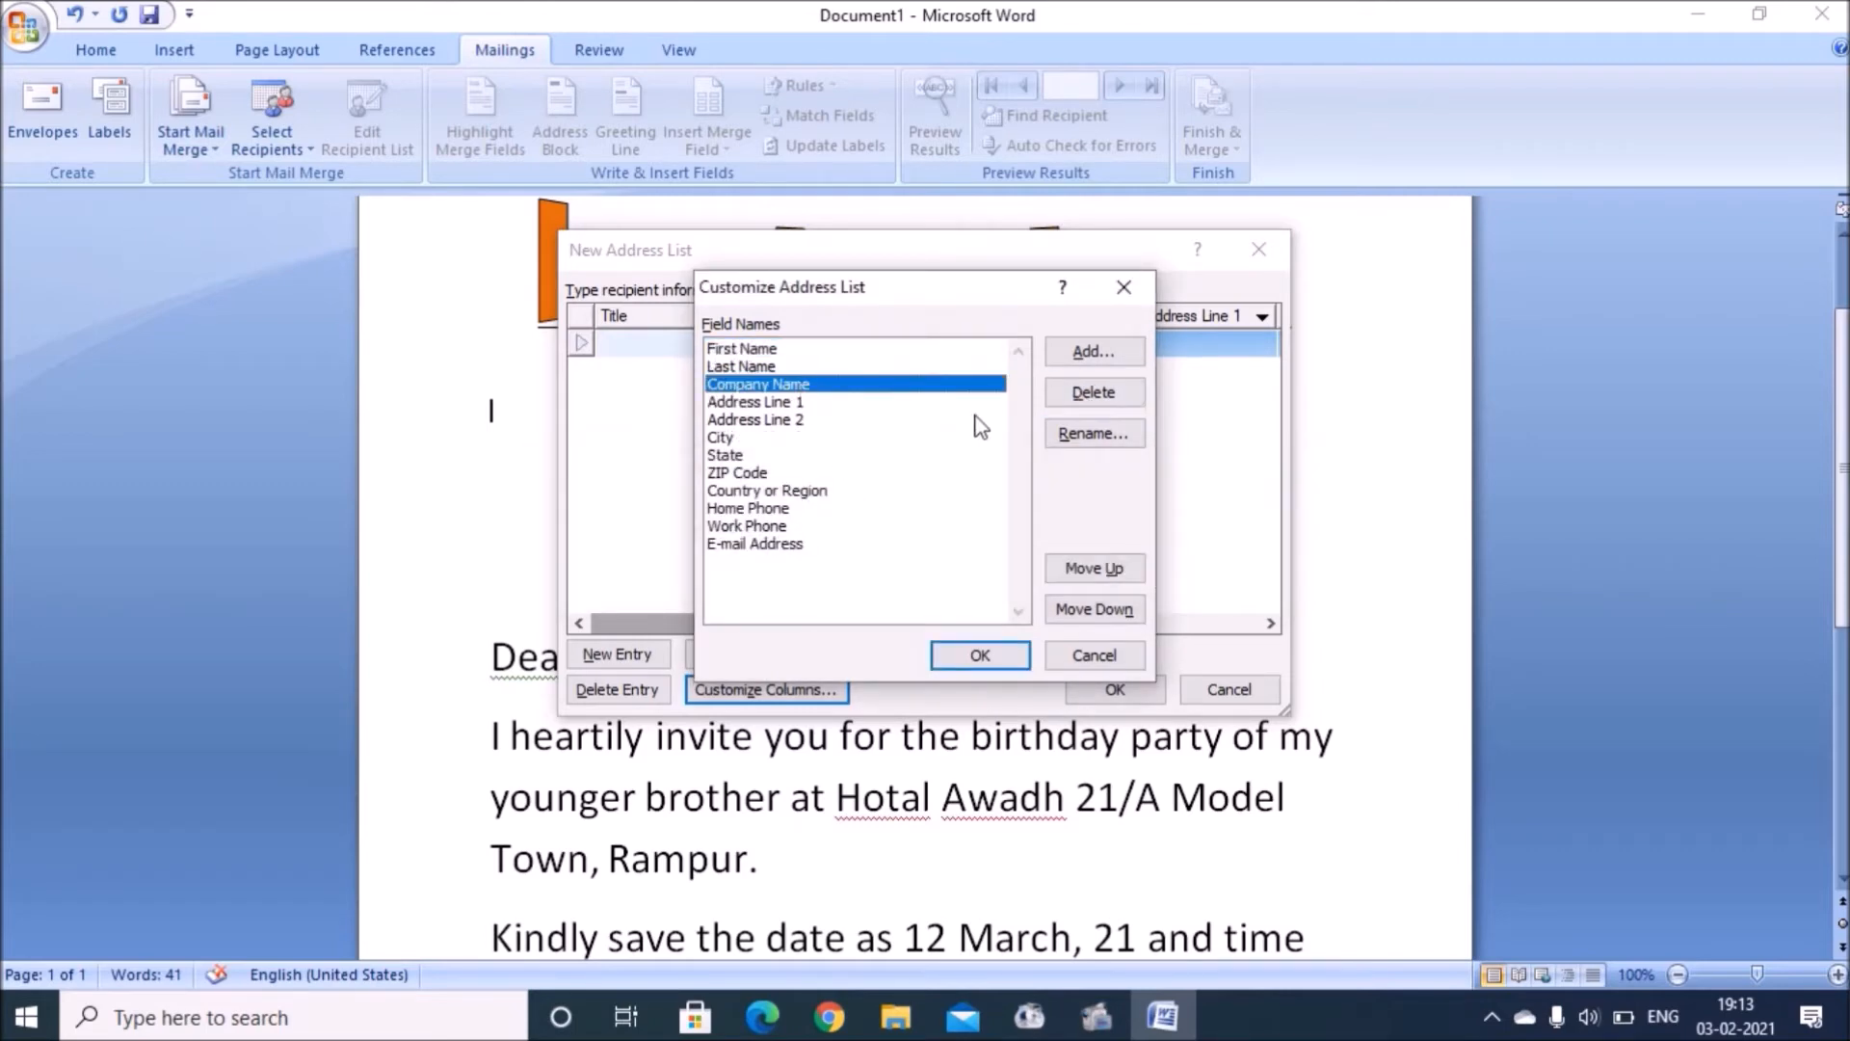
click(1095, 392)
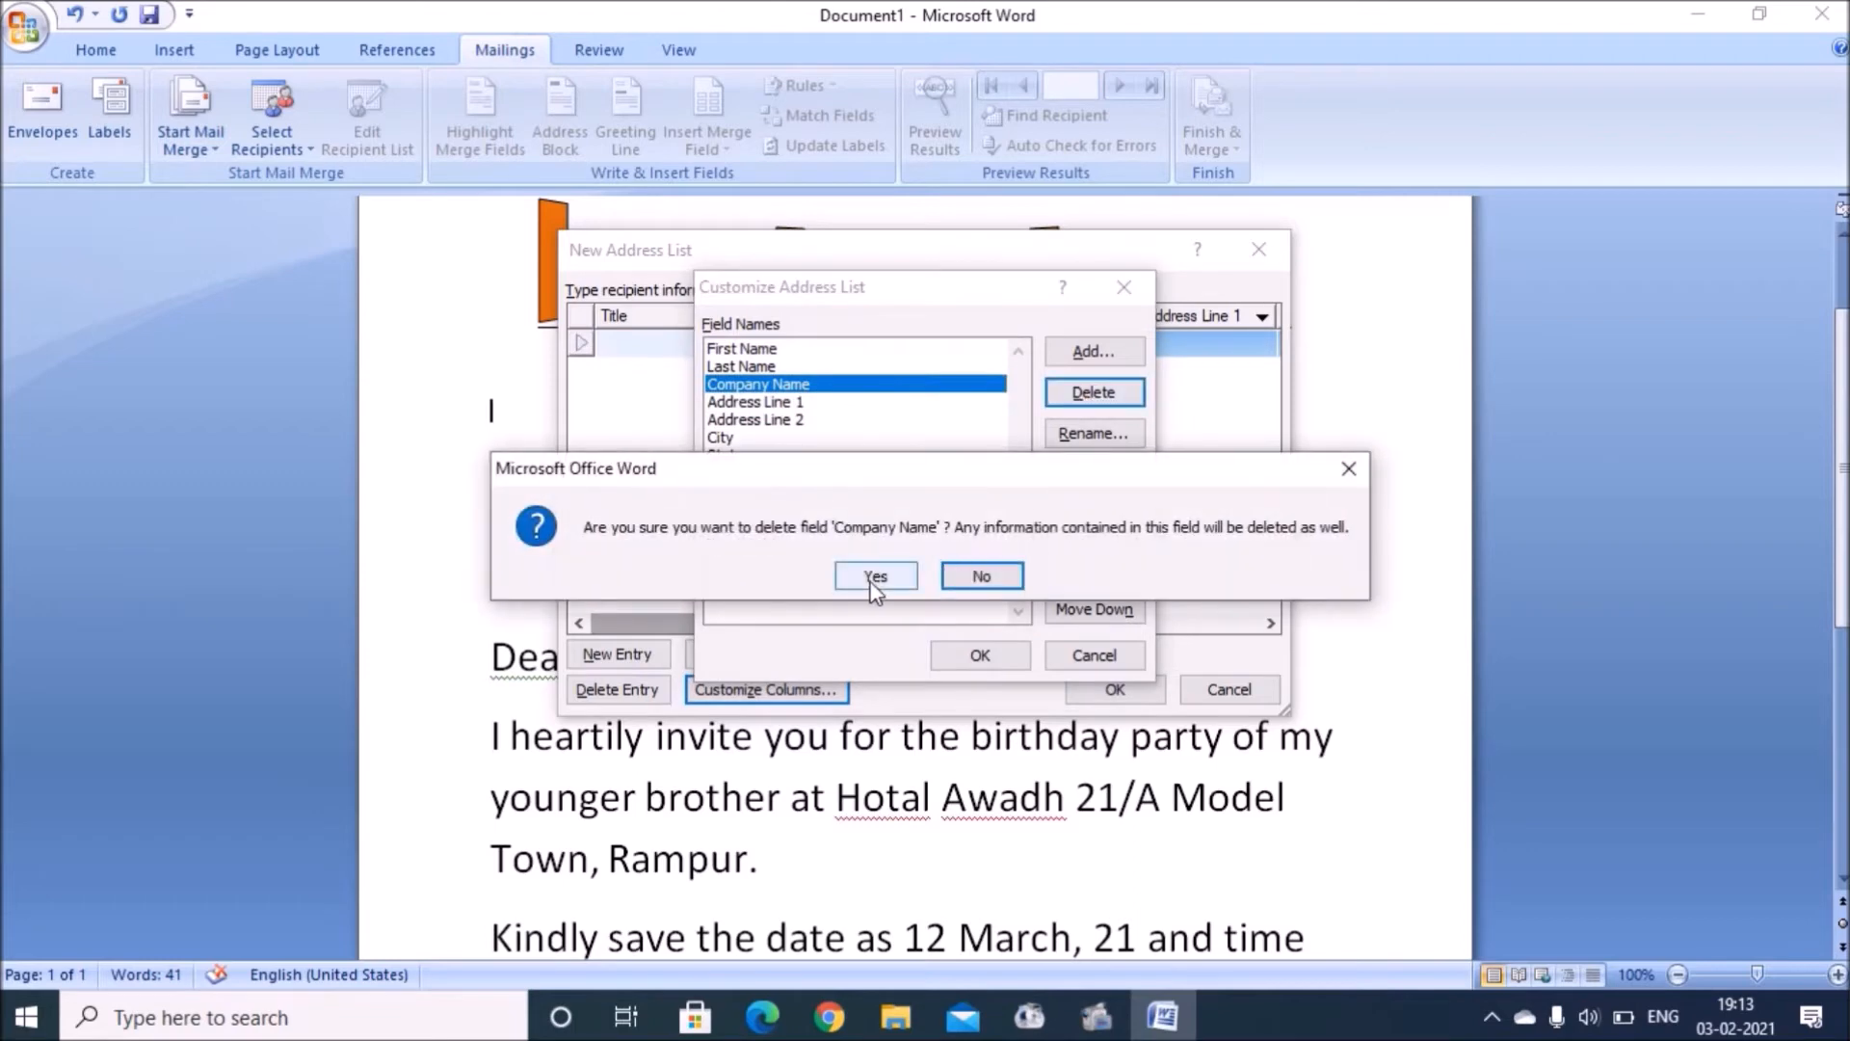
click(876, 575)
click(814, 386)
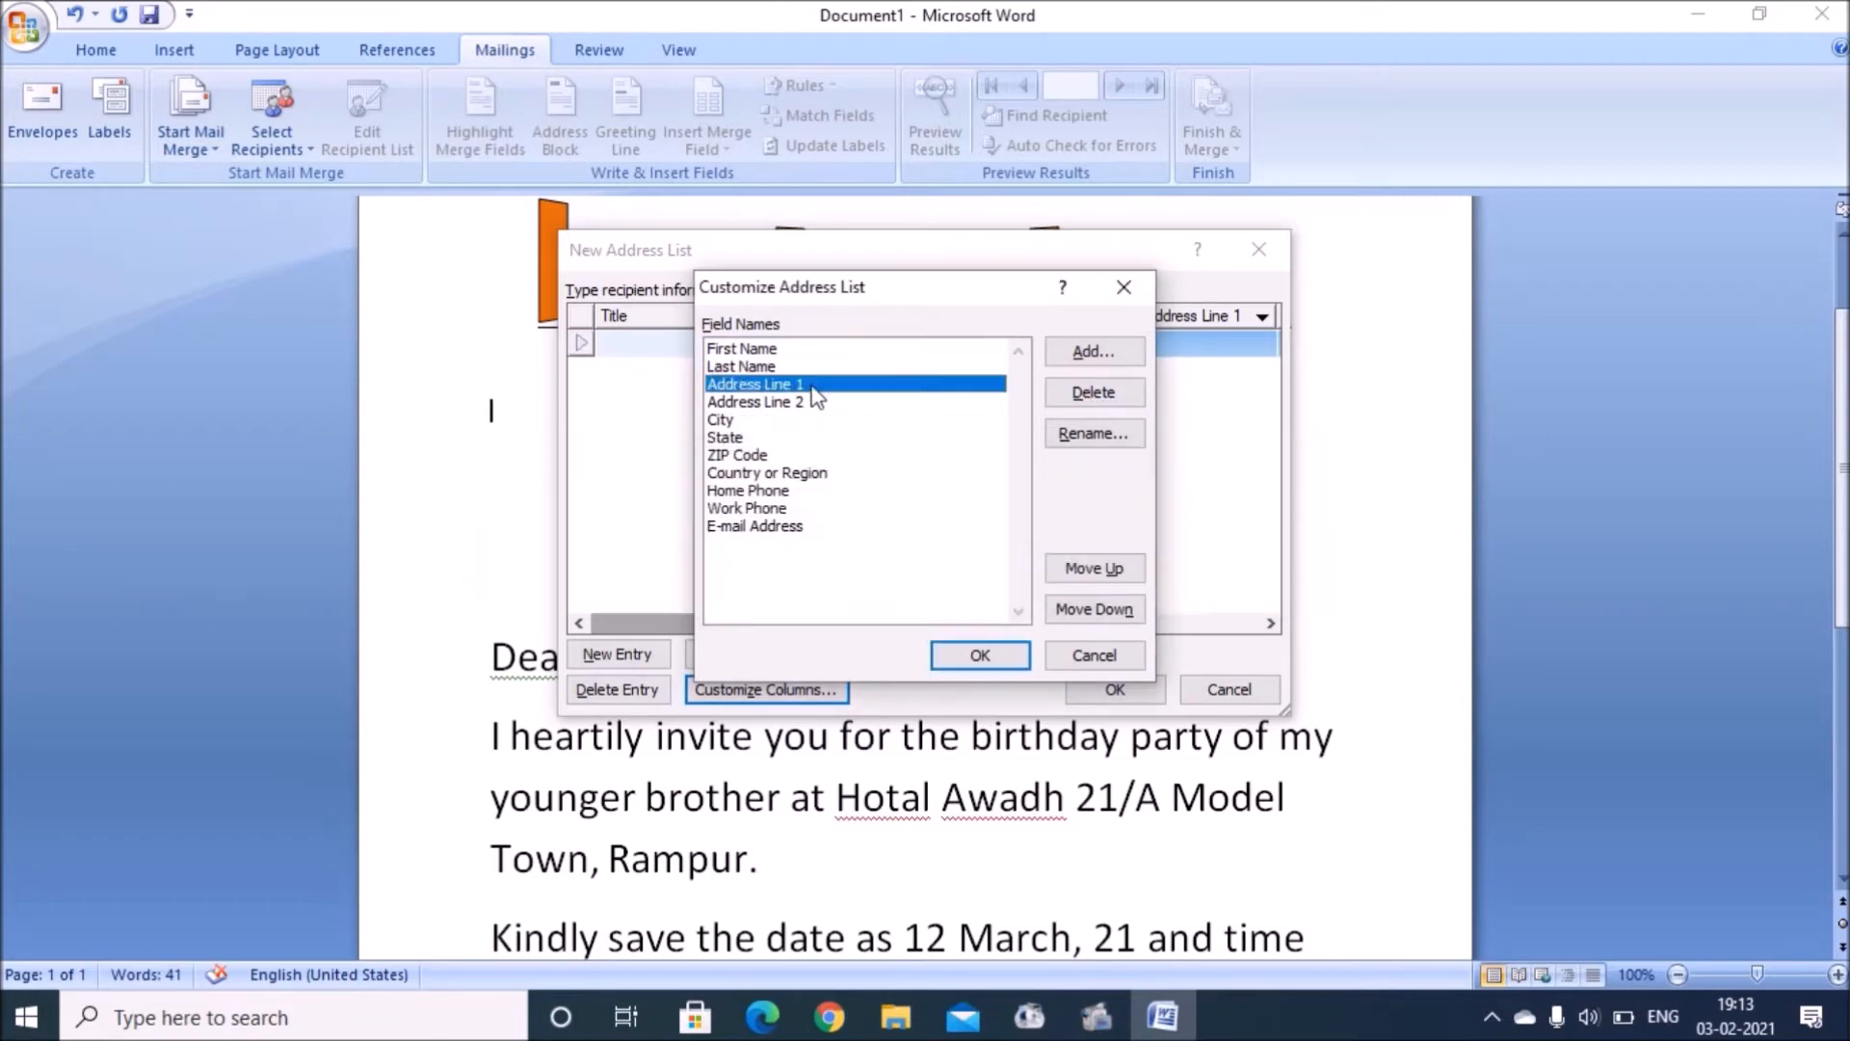
click(771, 401)
click(1095, 392)
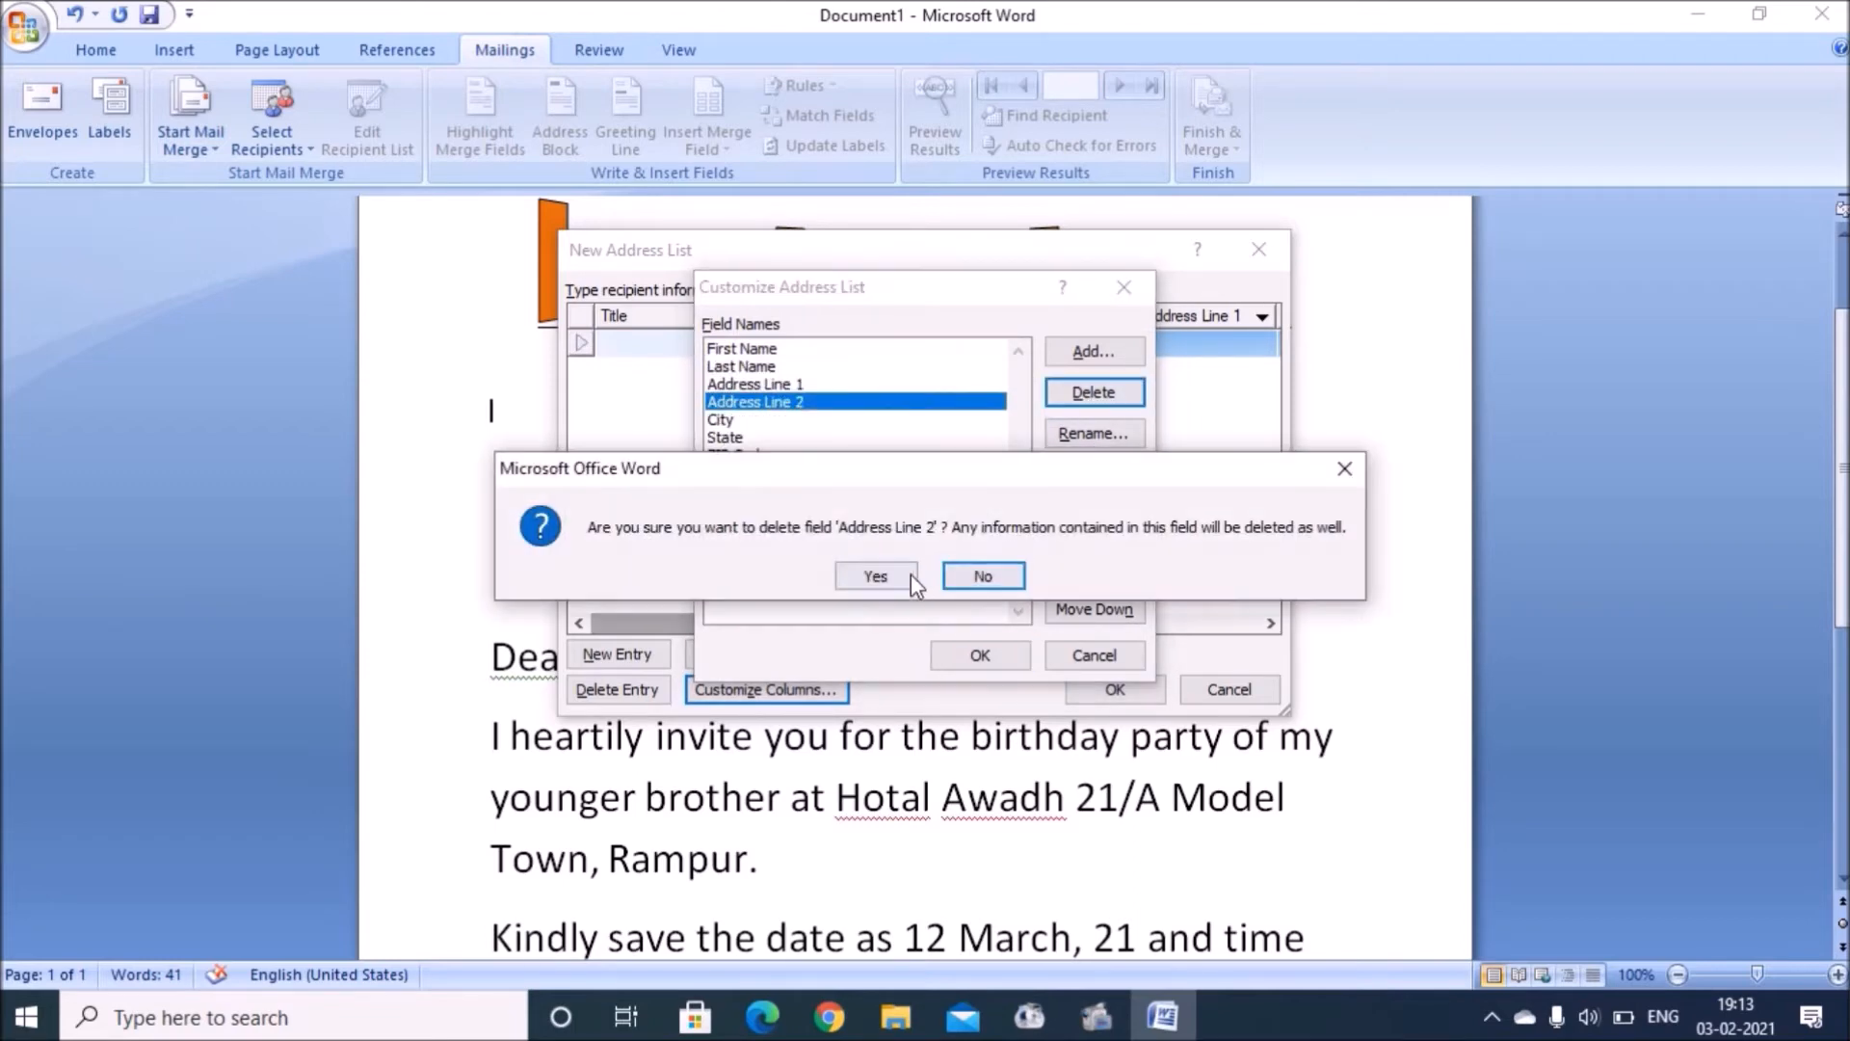
click(877, 575)
click(1095, 392)
click(904, 572)
Step: Delete the State, ZIP Code, Country or Region, Work Phone and E-mail Address fields
click(762, 401)
click(1095, 392)
click(877, 575)
click(785, 402)
click(1095, 392)
click(864, 573)
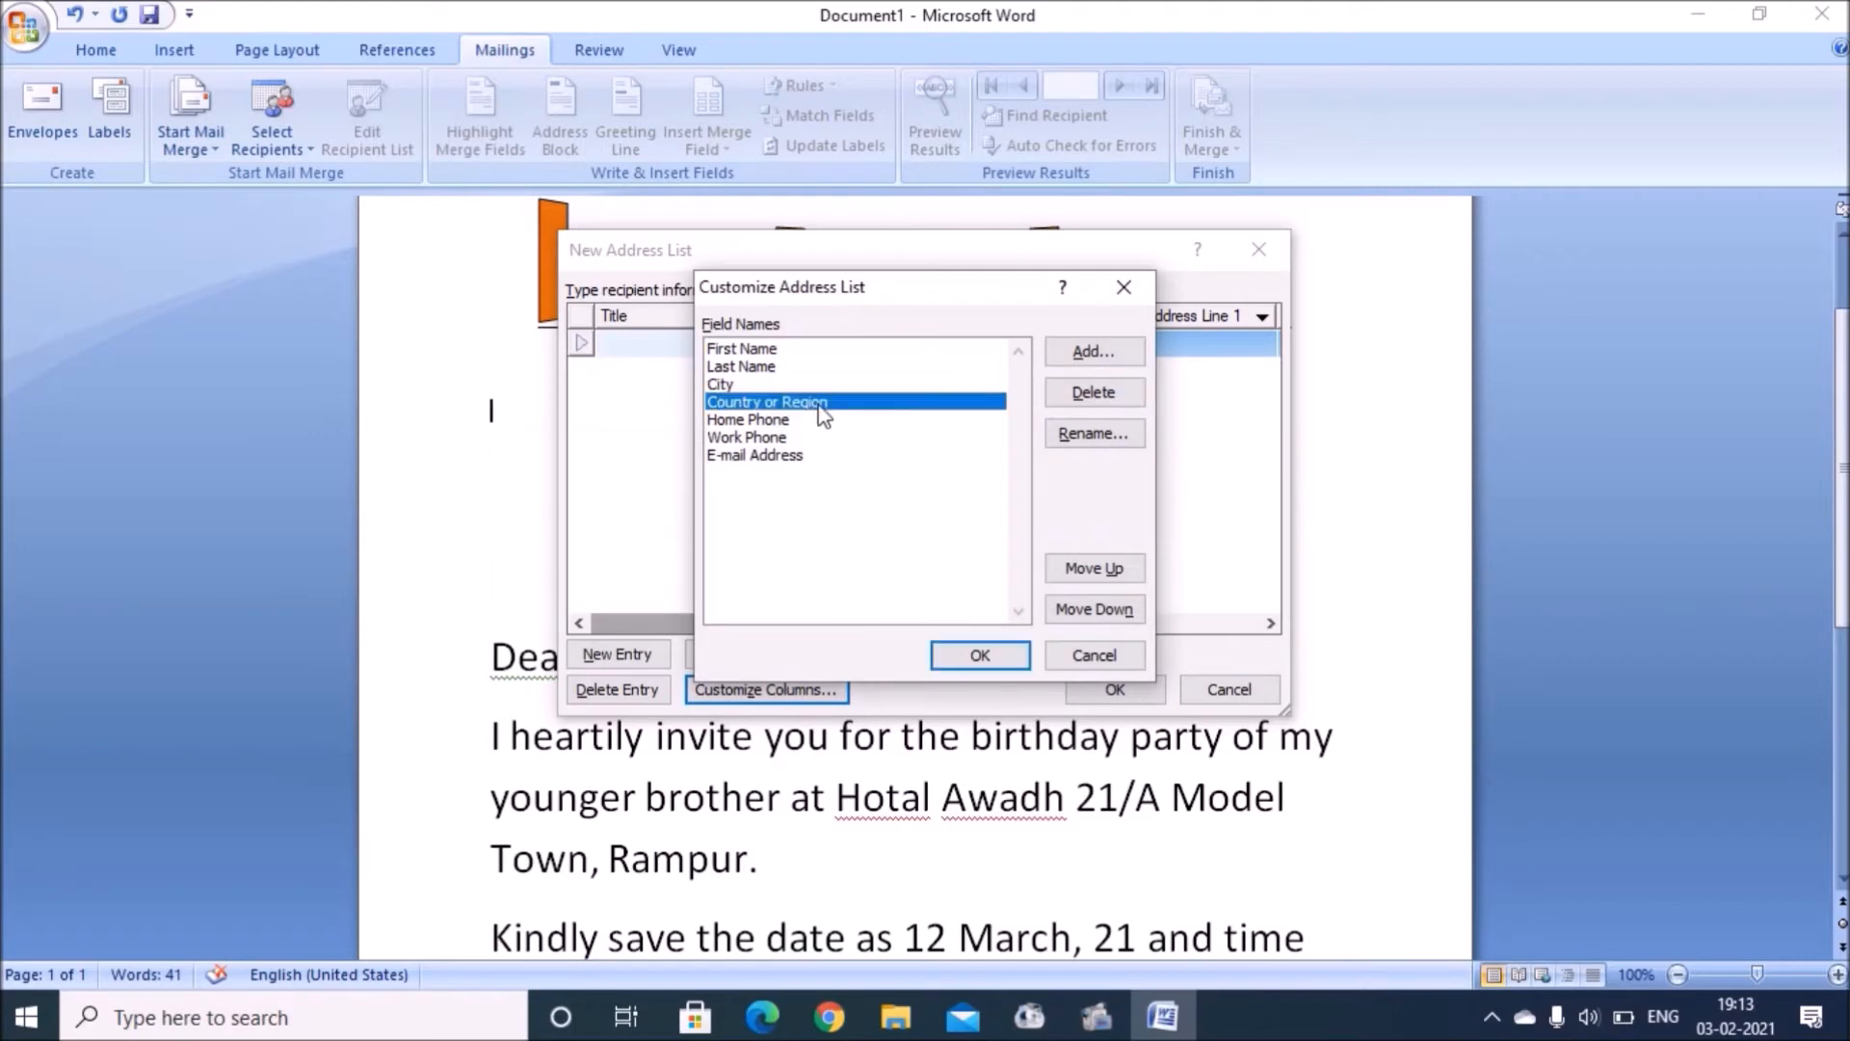
click(1084, 405)
click(877, 575)
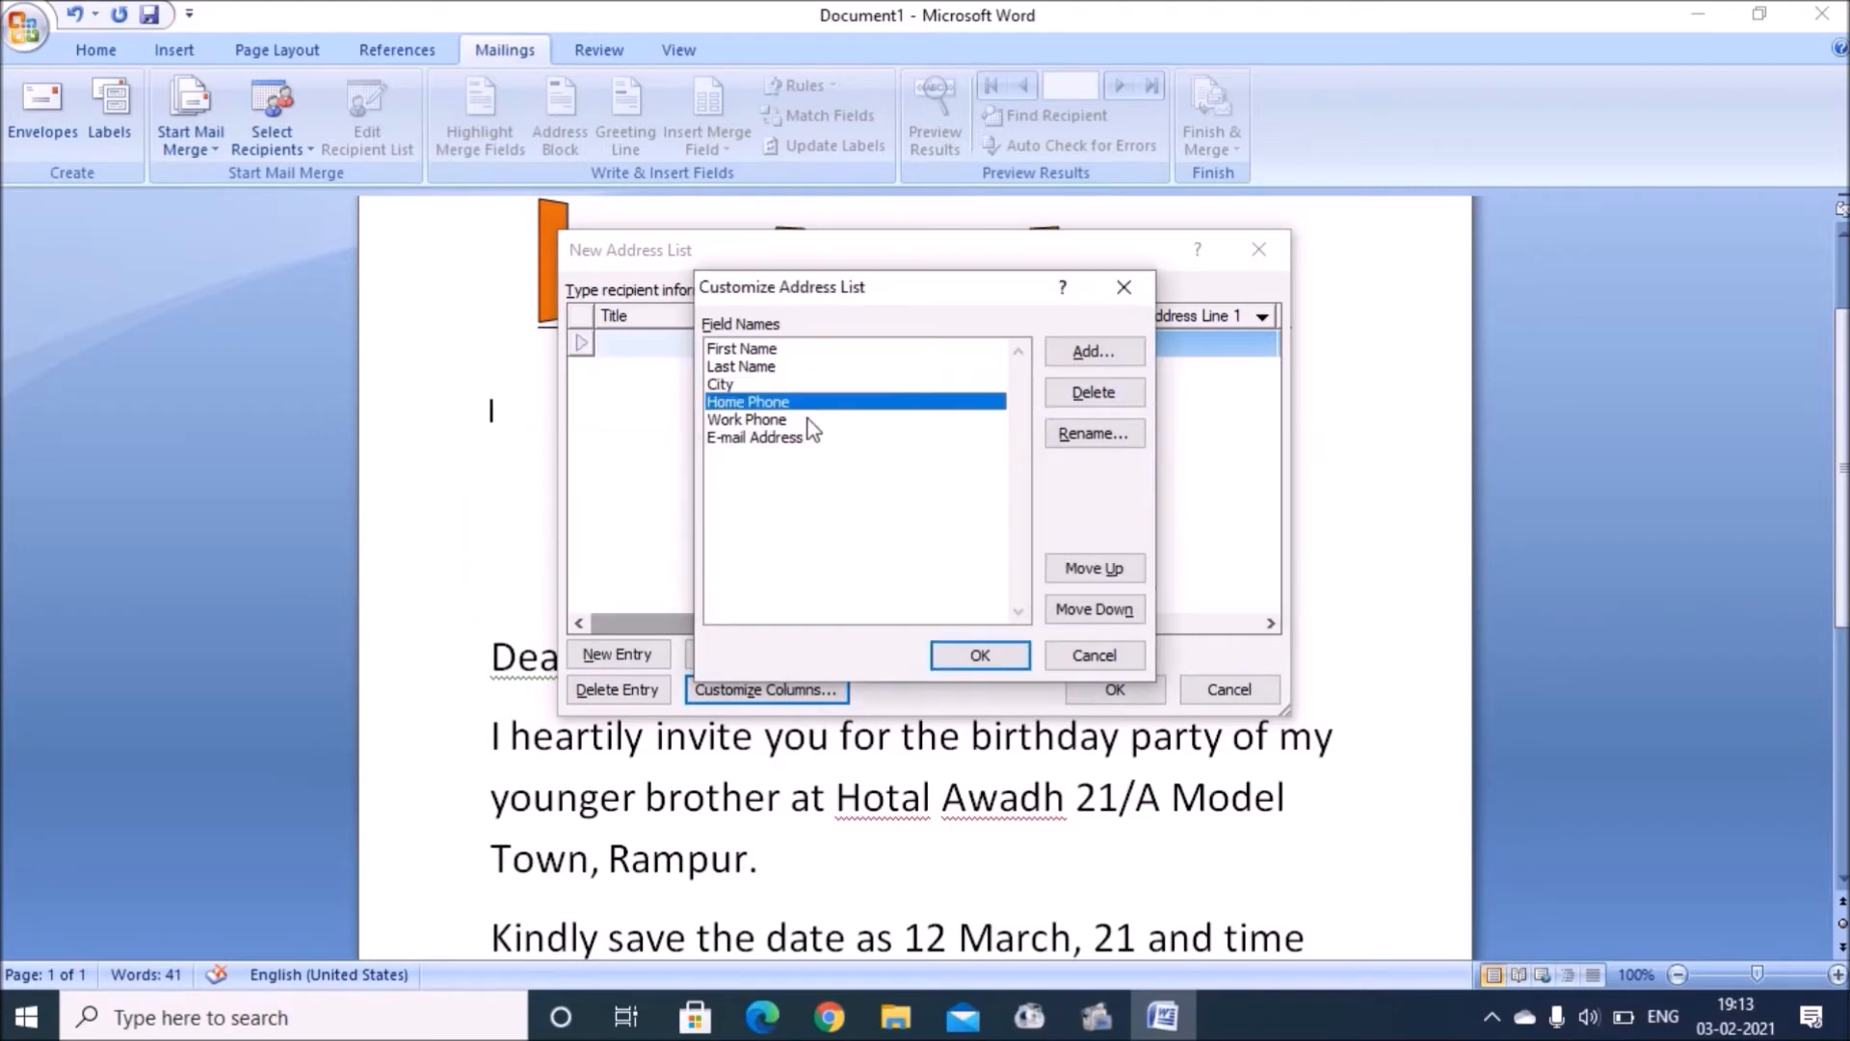
click(819, 420)
click(1084, 405)
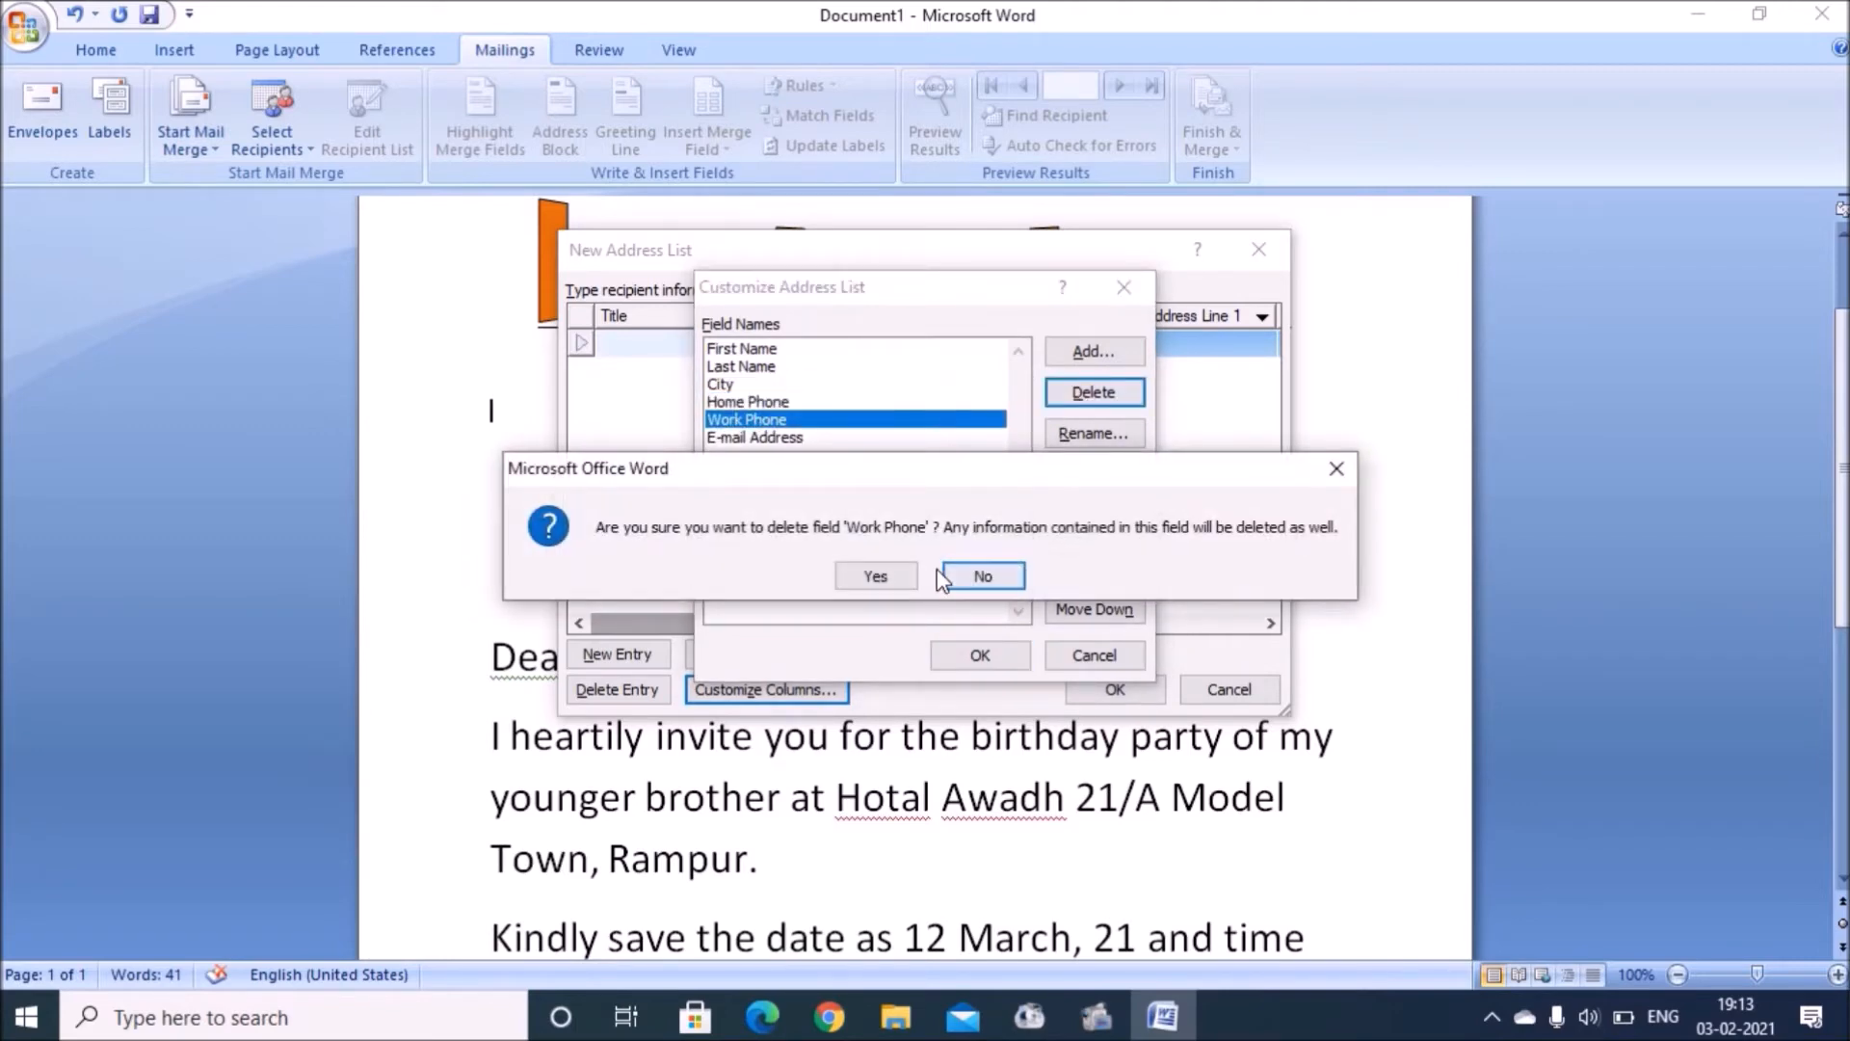
click(904, 576)
click(807, 421)
click(1067, 403)
click(857, 575)
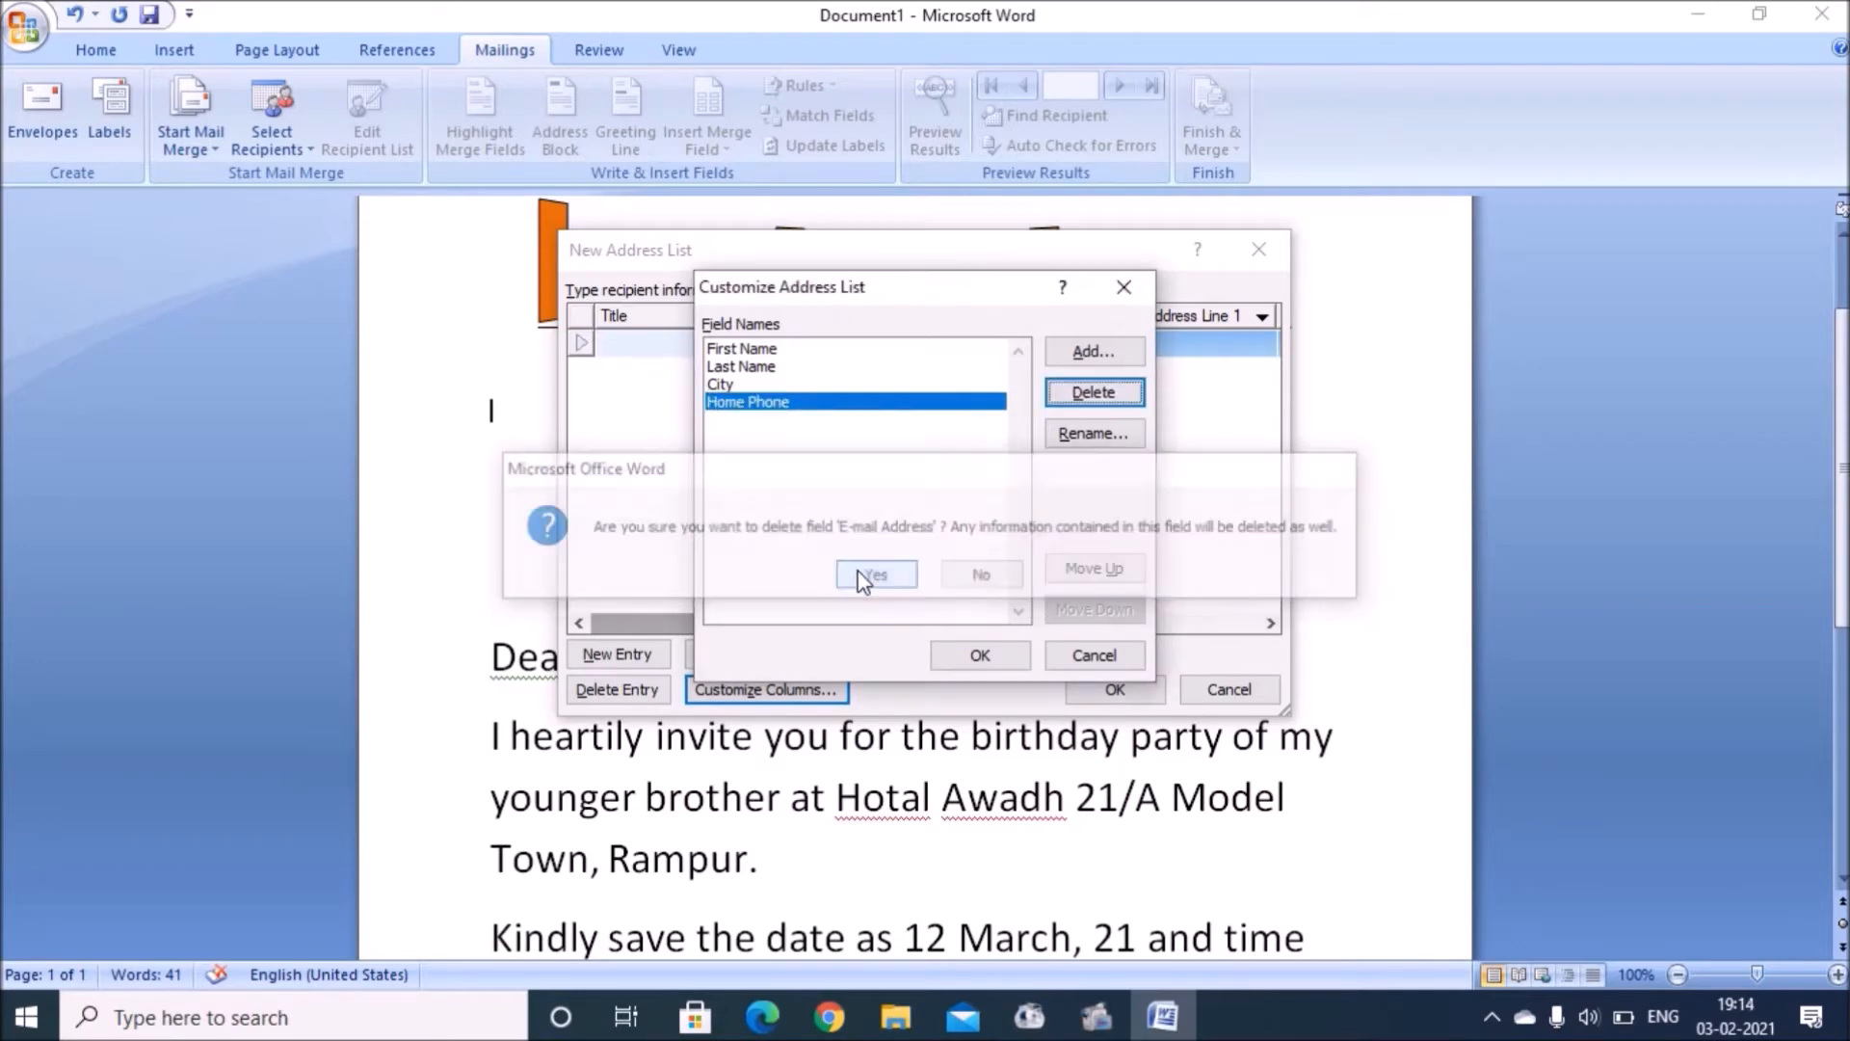
Step: Rename the Home Phone field to Mobile No and finish customizing the columns
click(1081, 435)
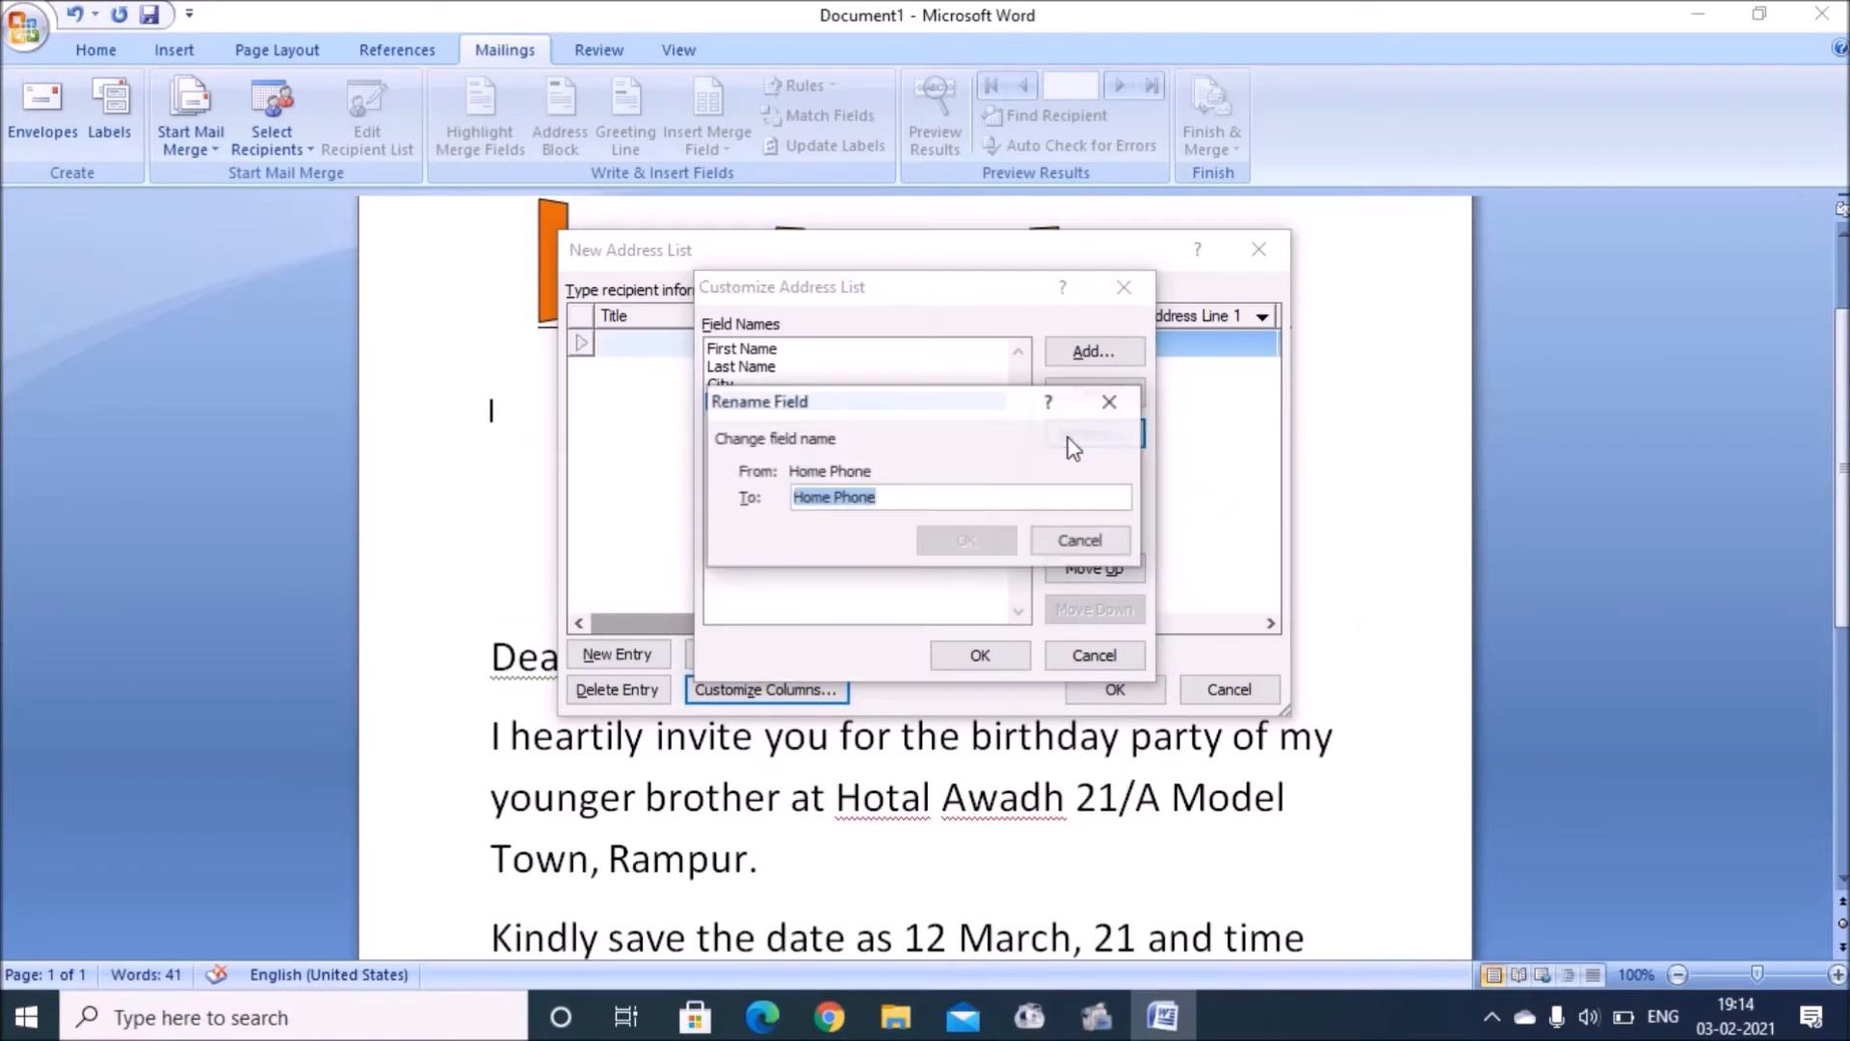
text(Mobile No)
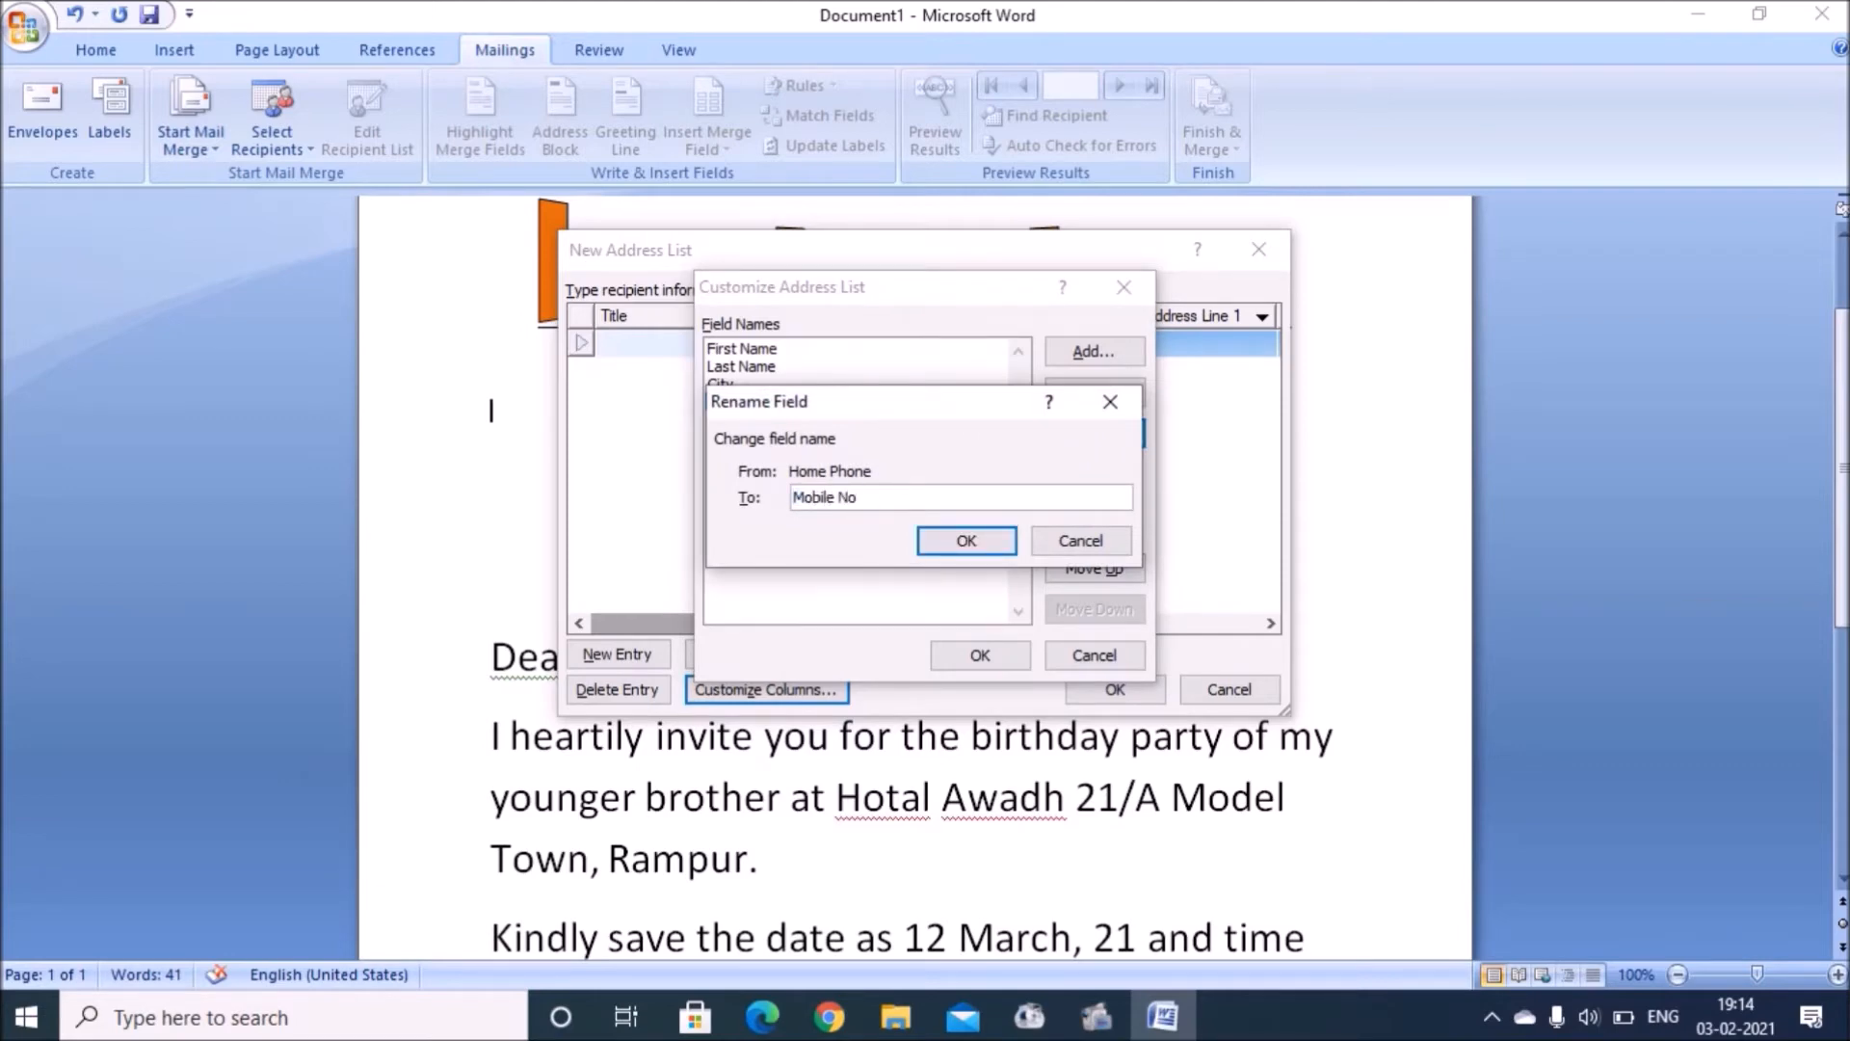
click(964, 544)
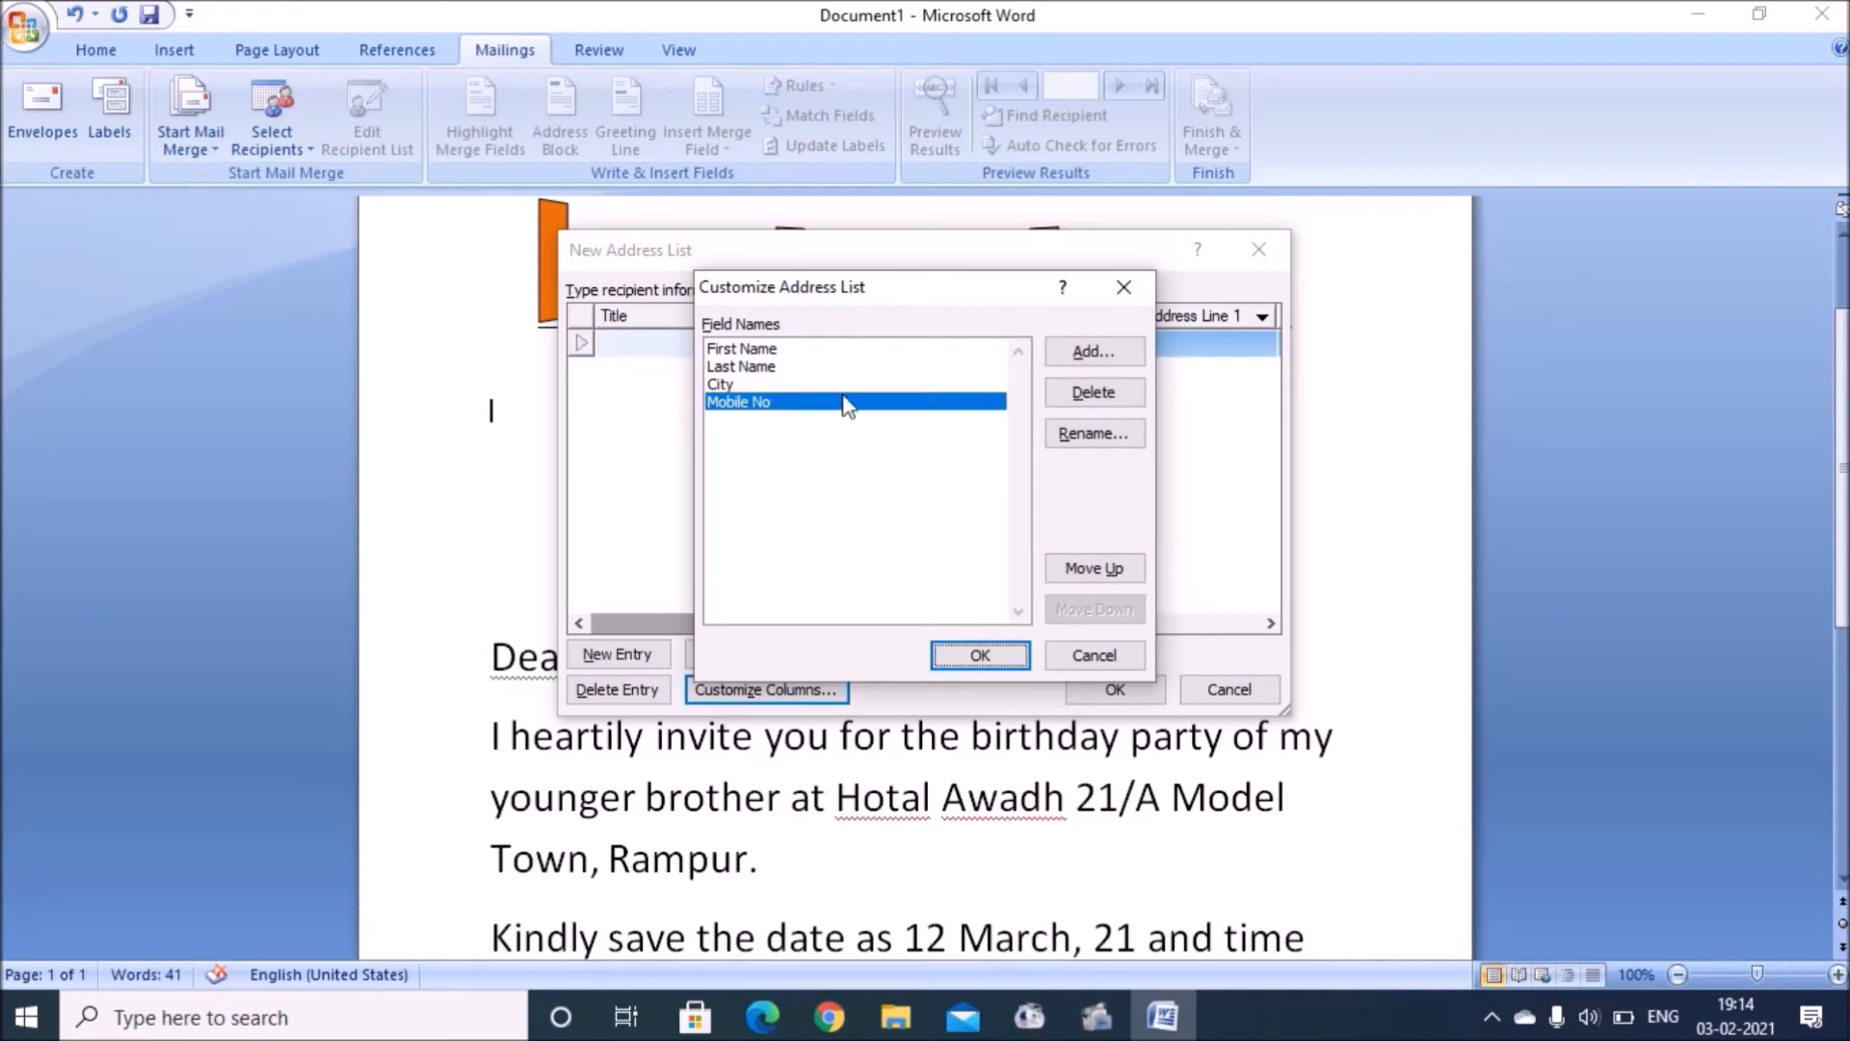
click(980, 655)
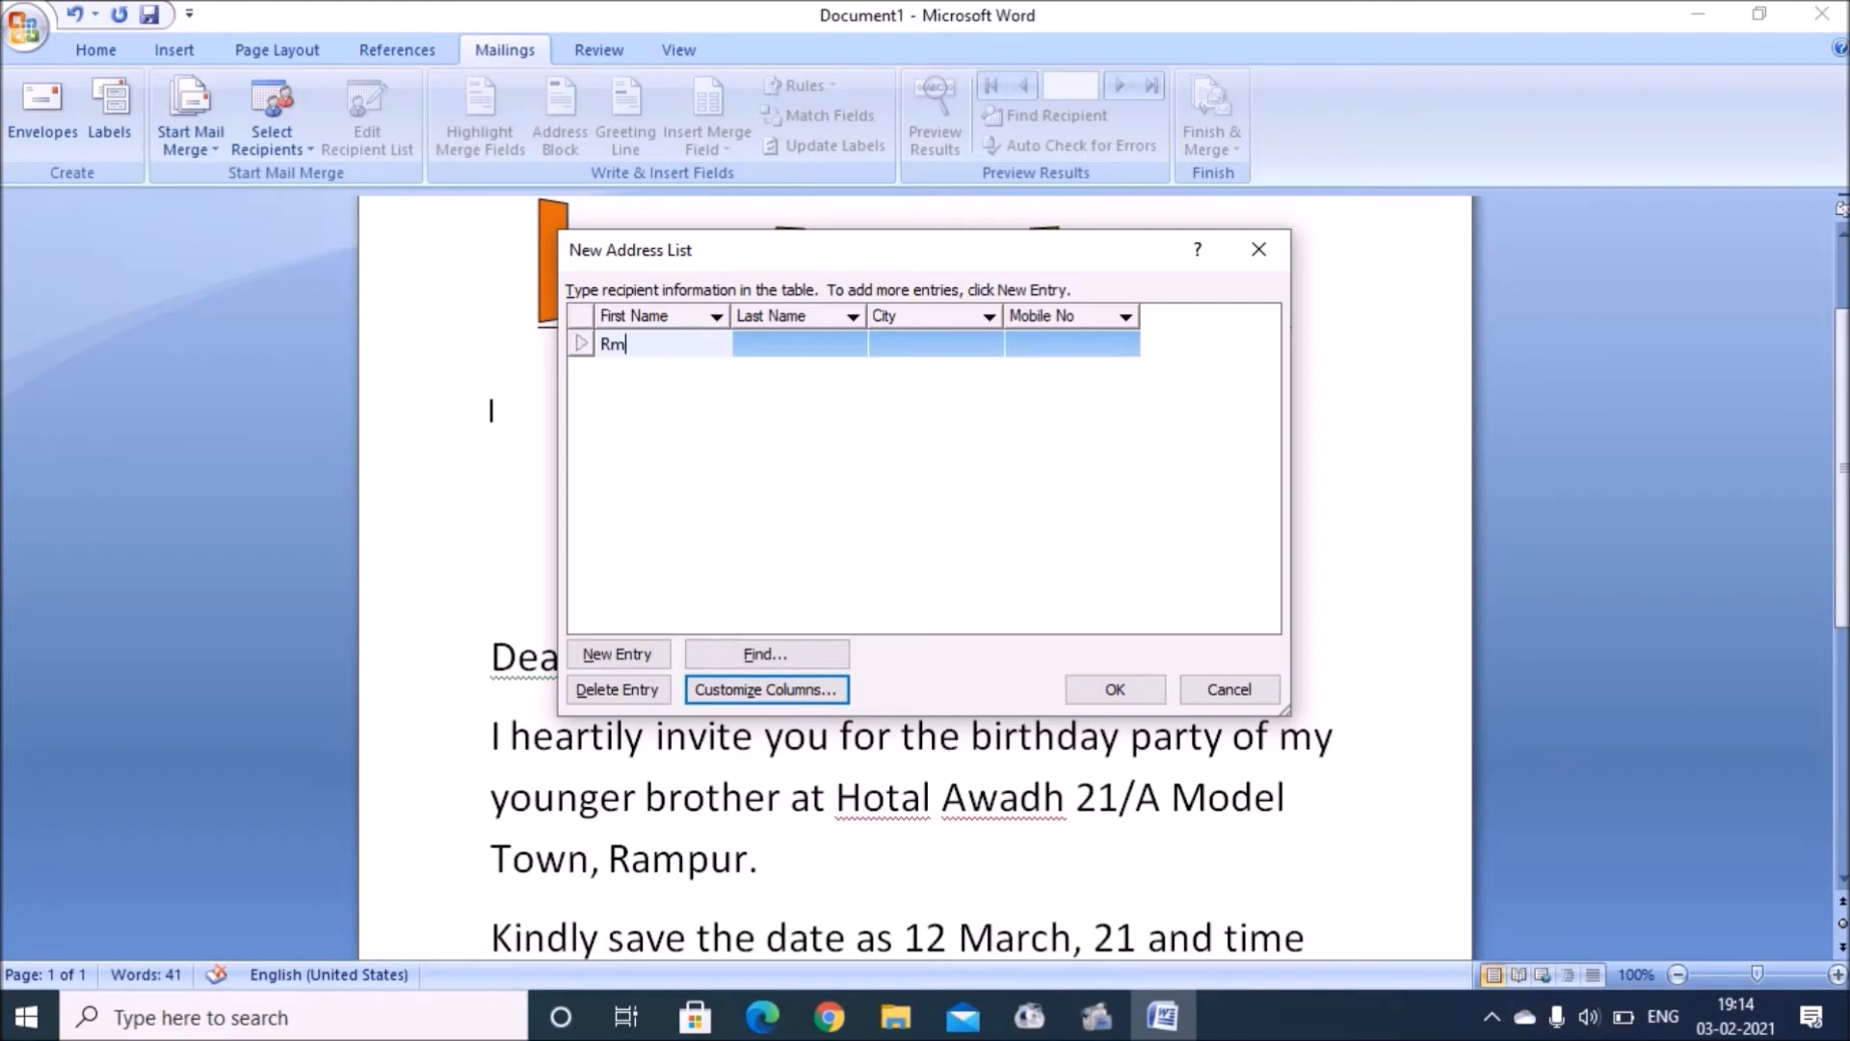
Step: Enter the first two recipients' first name, last name, city and mobile number
key(Tab)
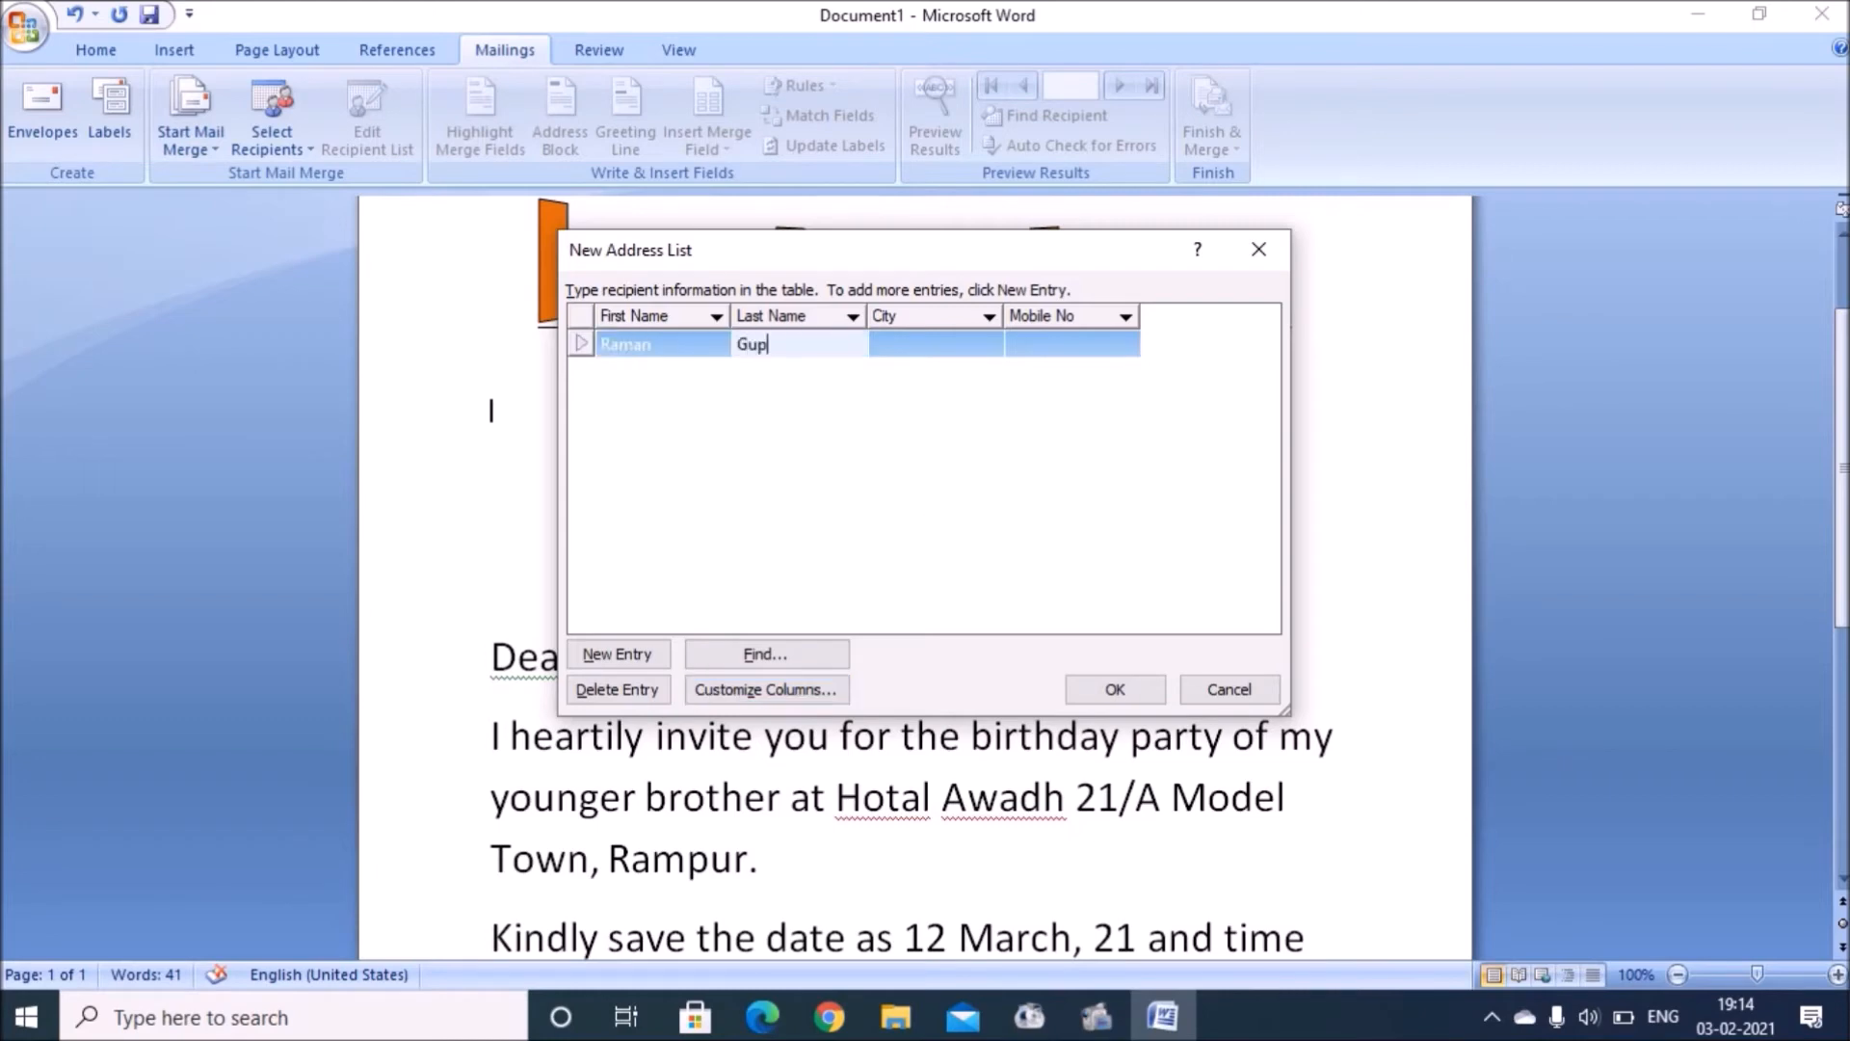
key(Tab)
text(Pili)
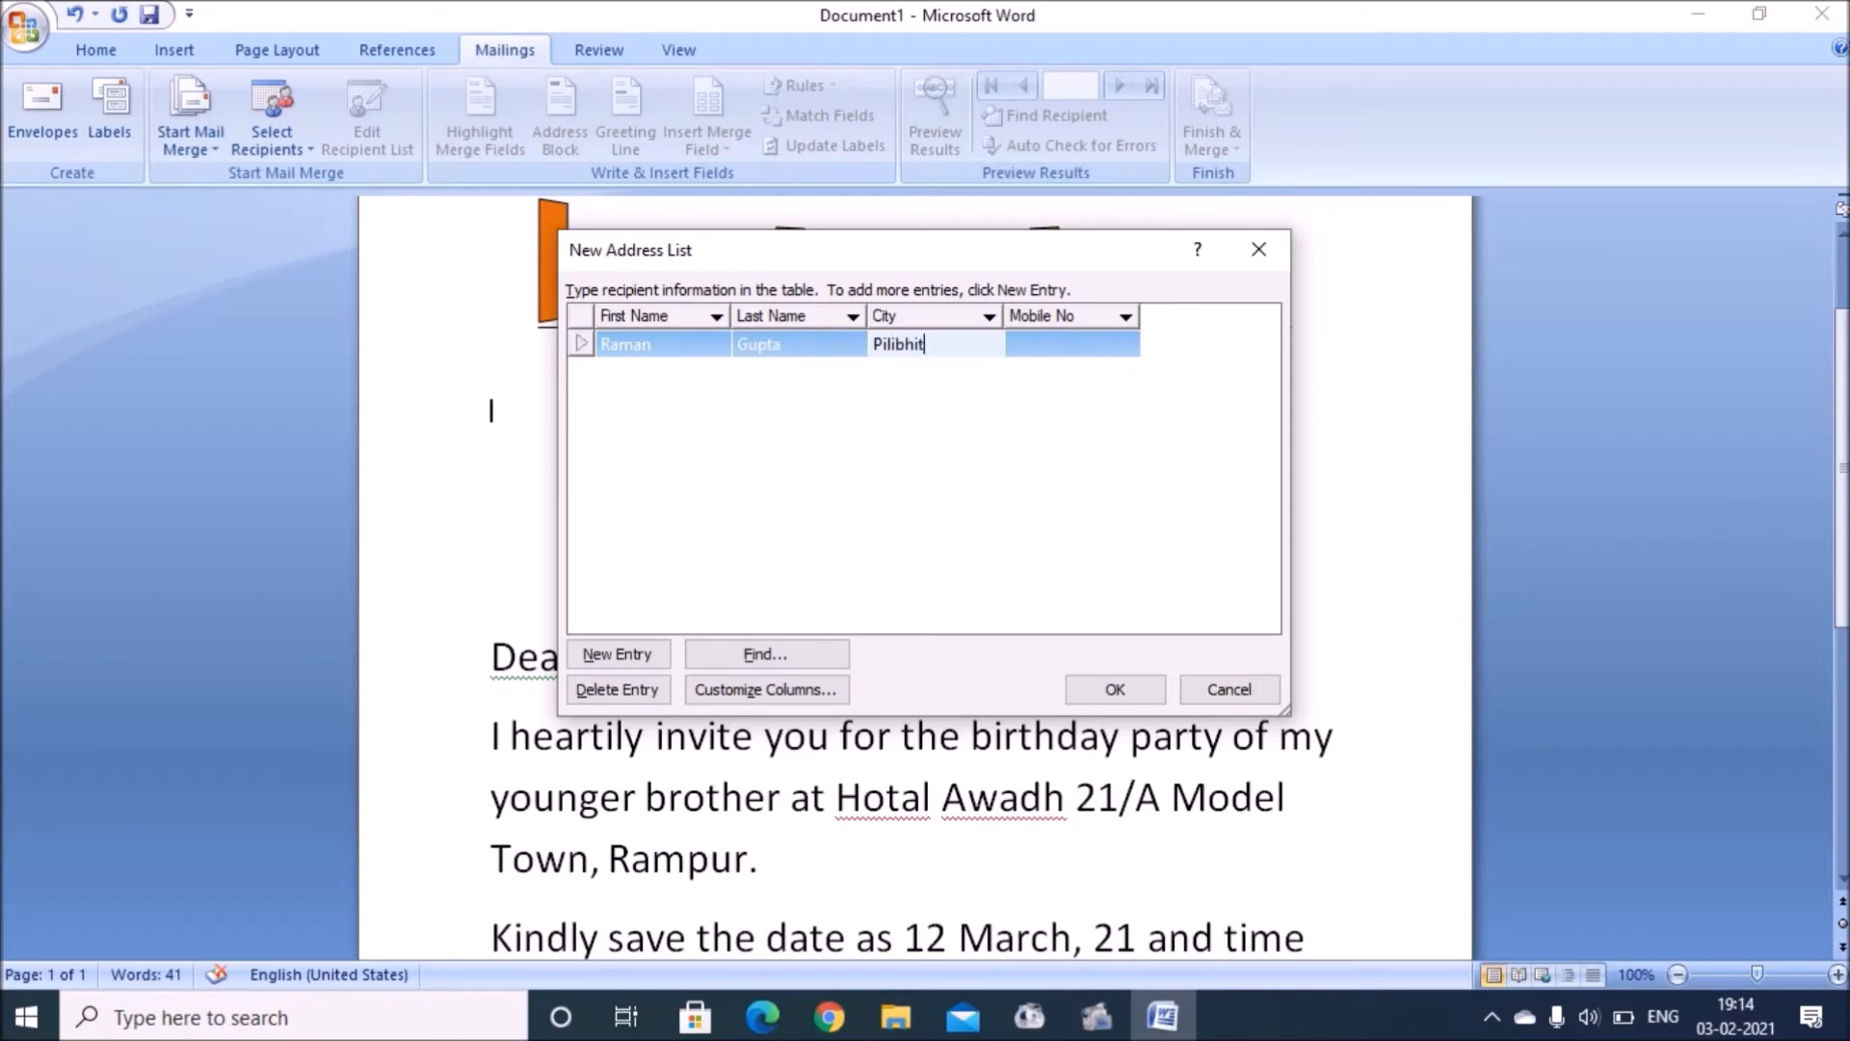
key(Tab)
key(Tab)
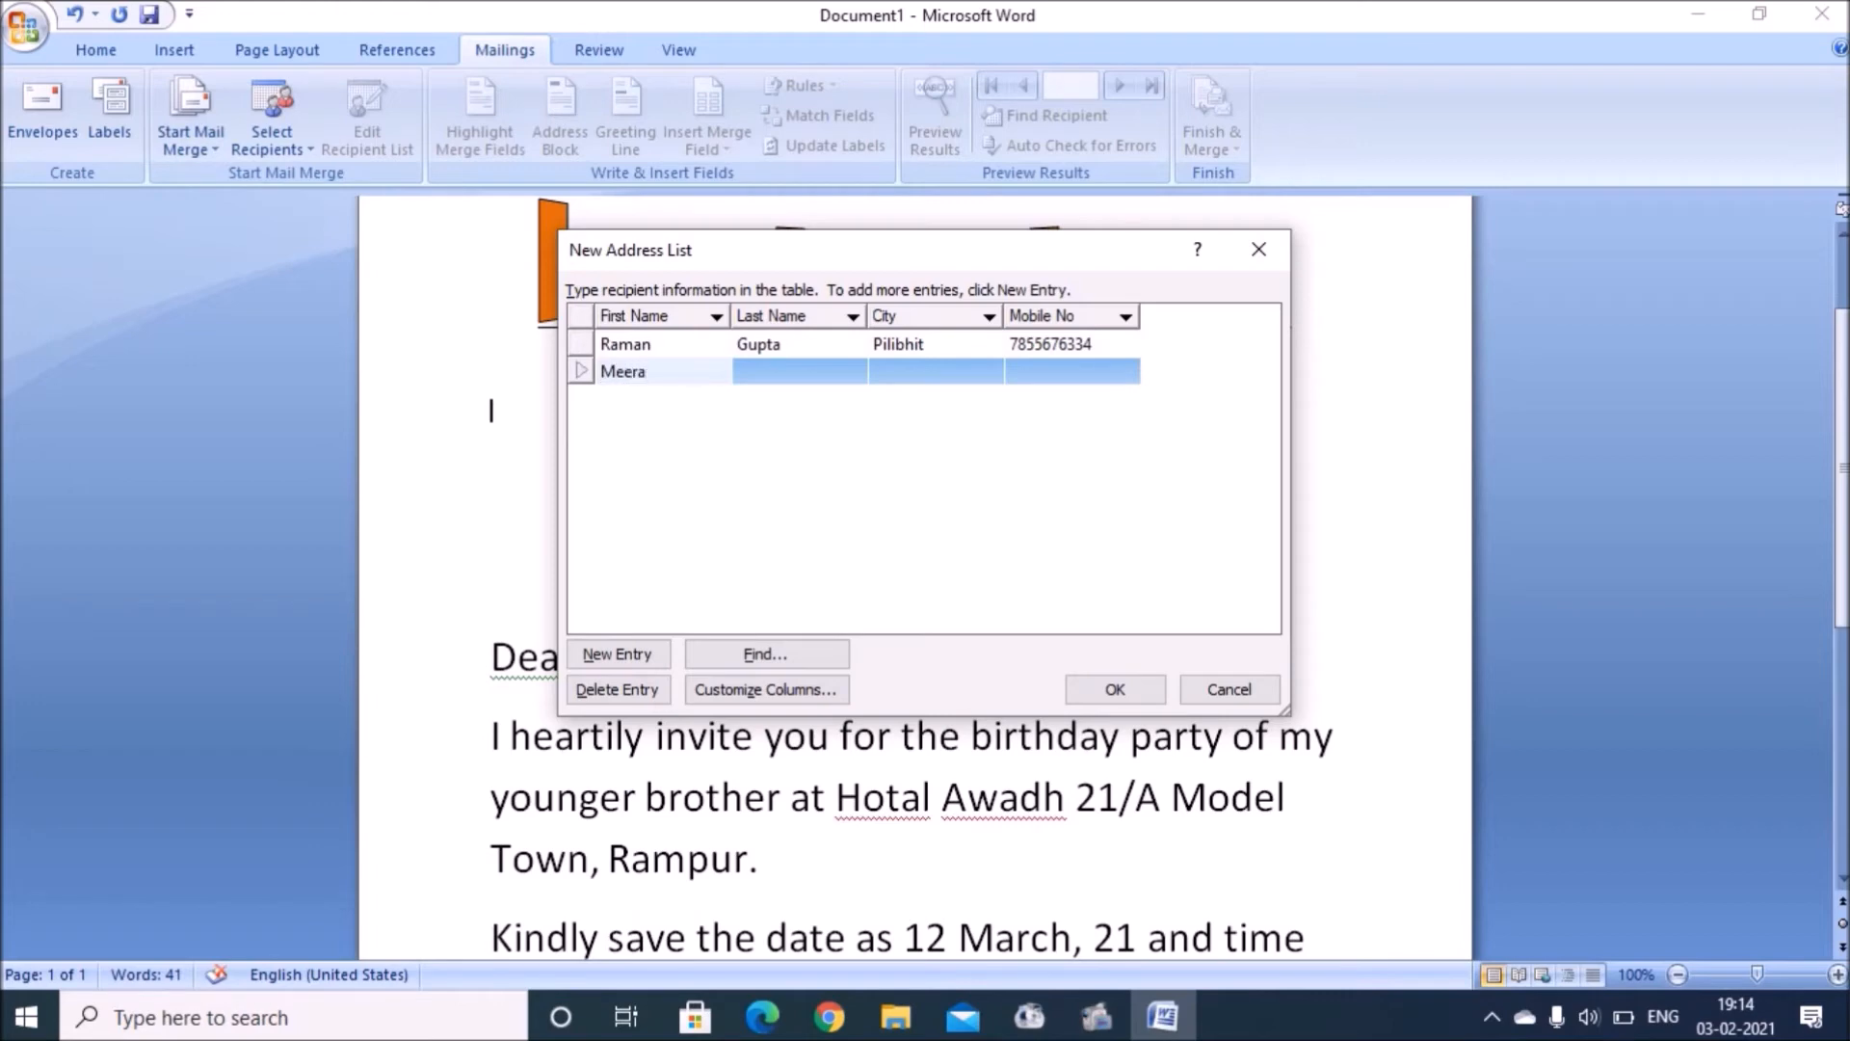
key(Tab)
key(Tab)
text(Bareilly)
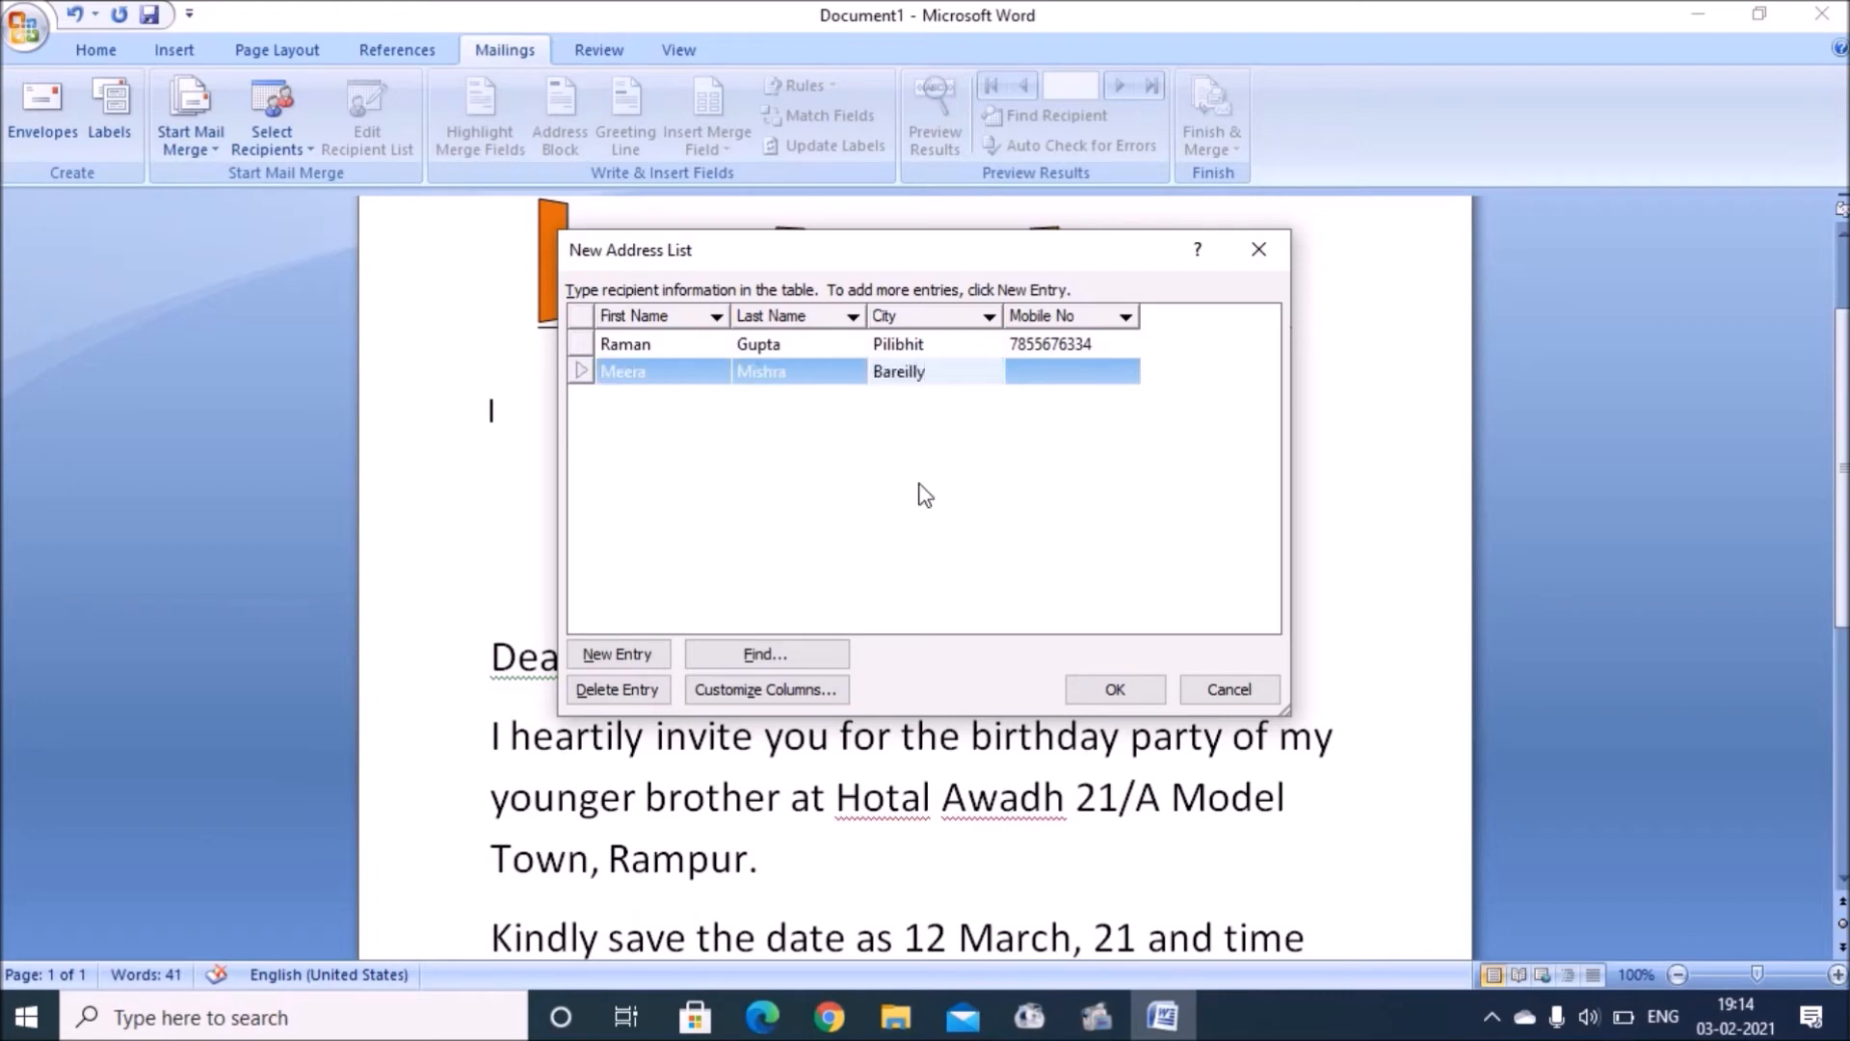
key(Tab)
key(Tab)
Step: Enter the third and fourth recipients' first name, last name, city and mobile number
key(Tab)
key(Tab)
text(Bareilly)
key(Tab)
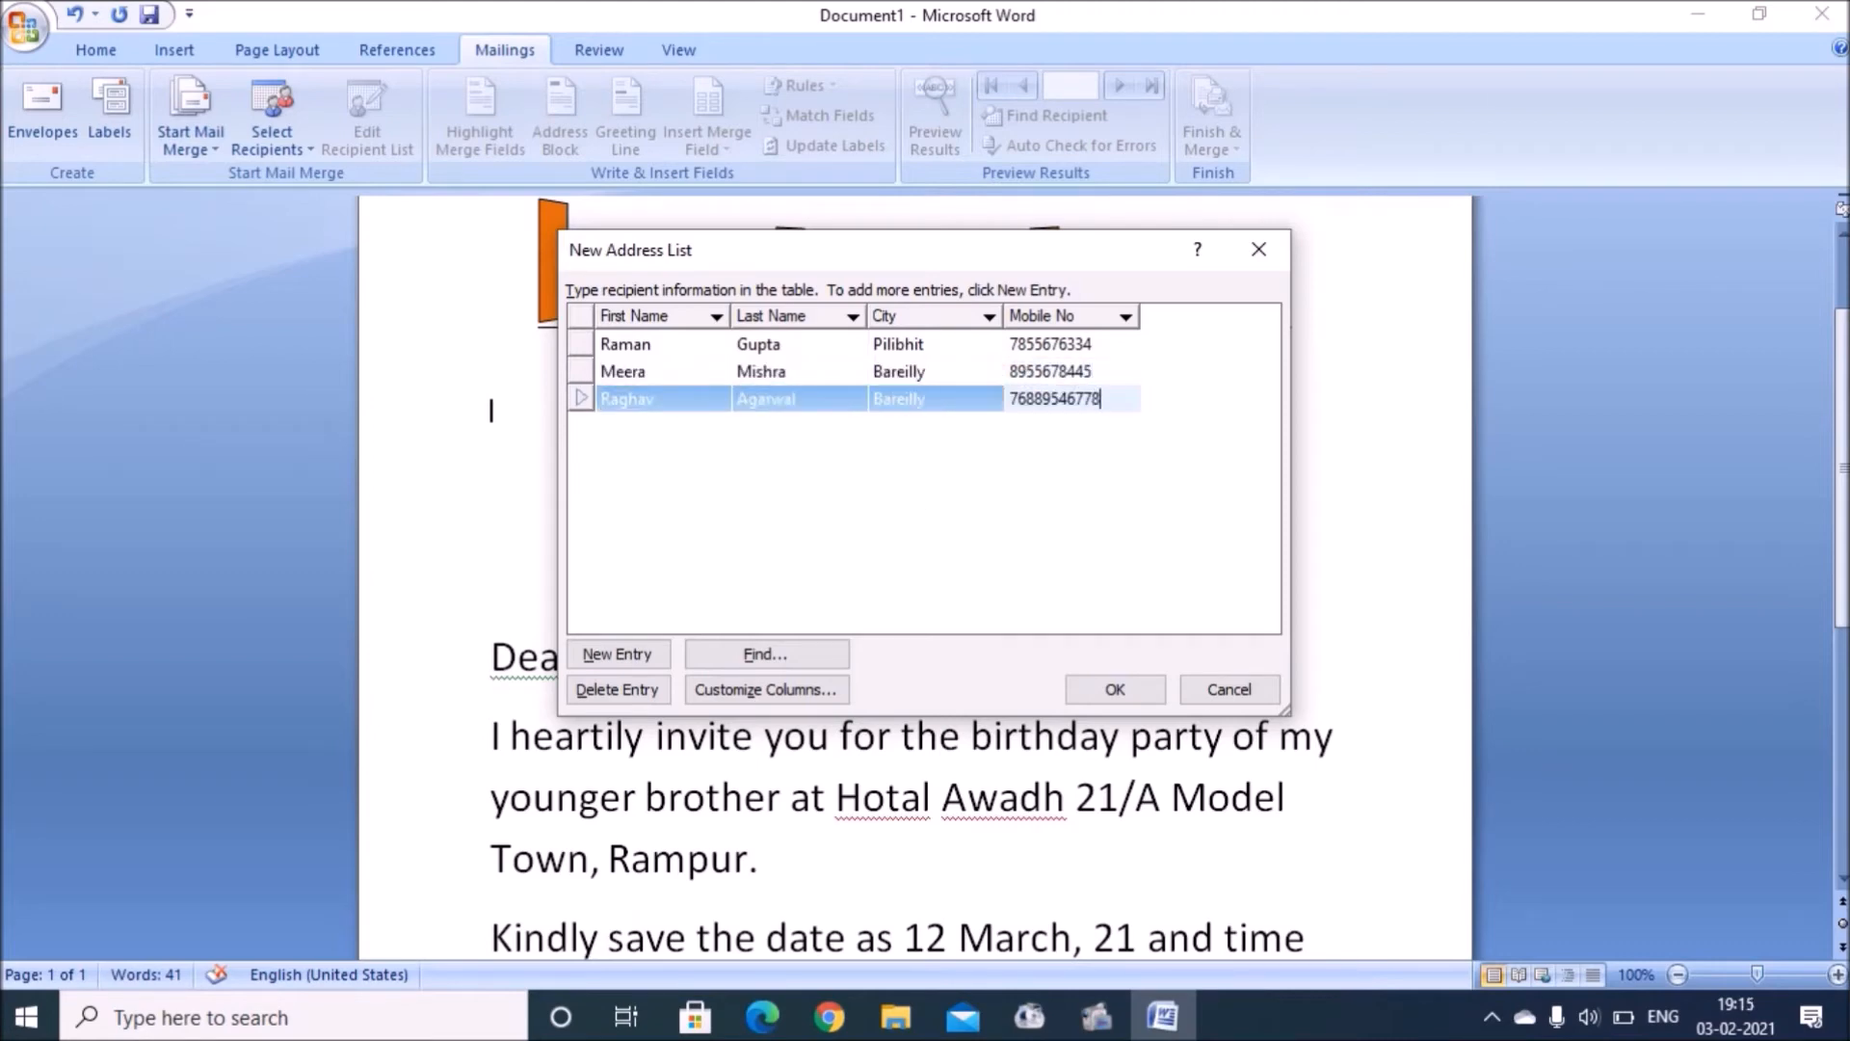
key(Tab)
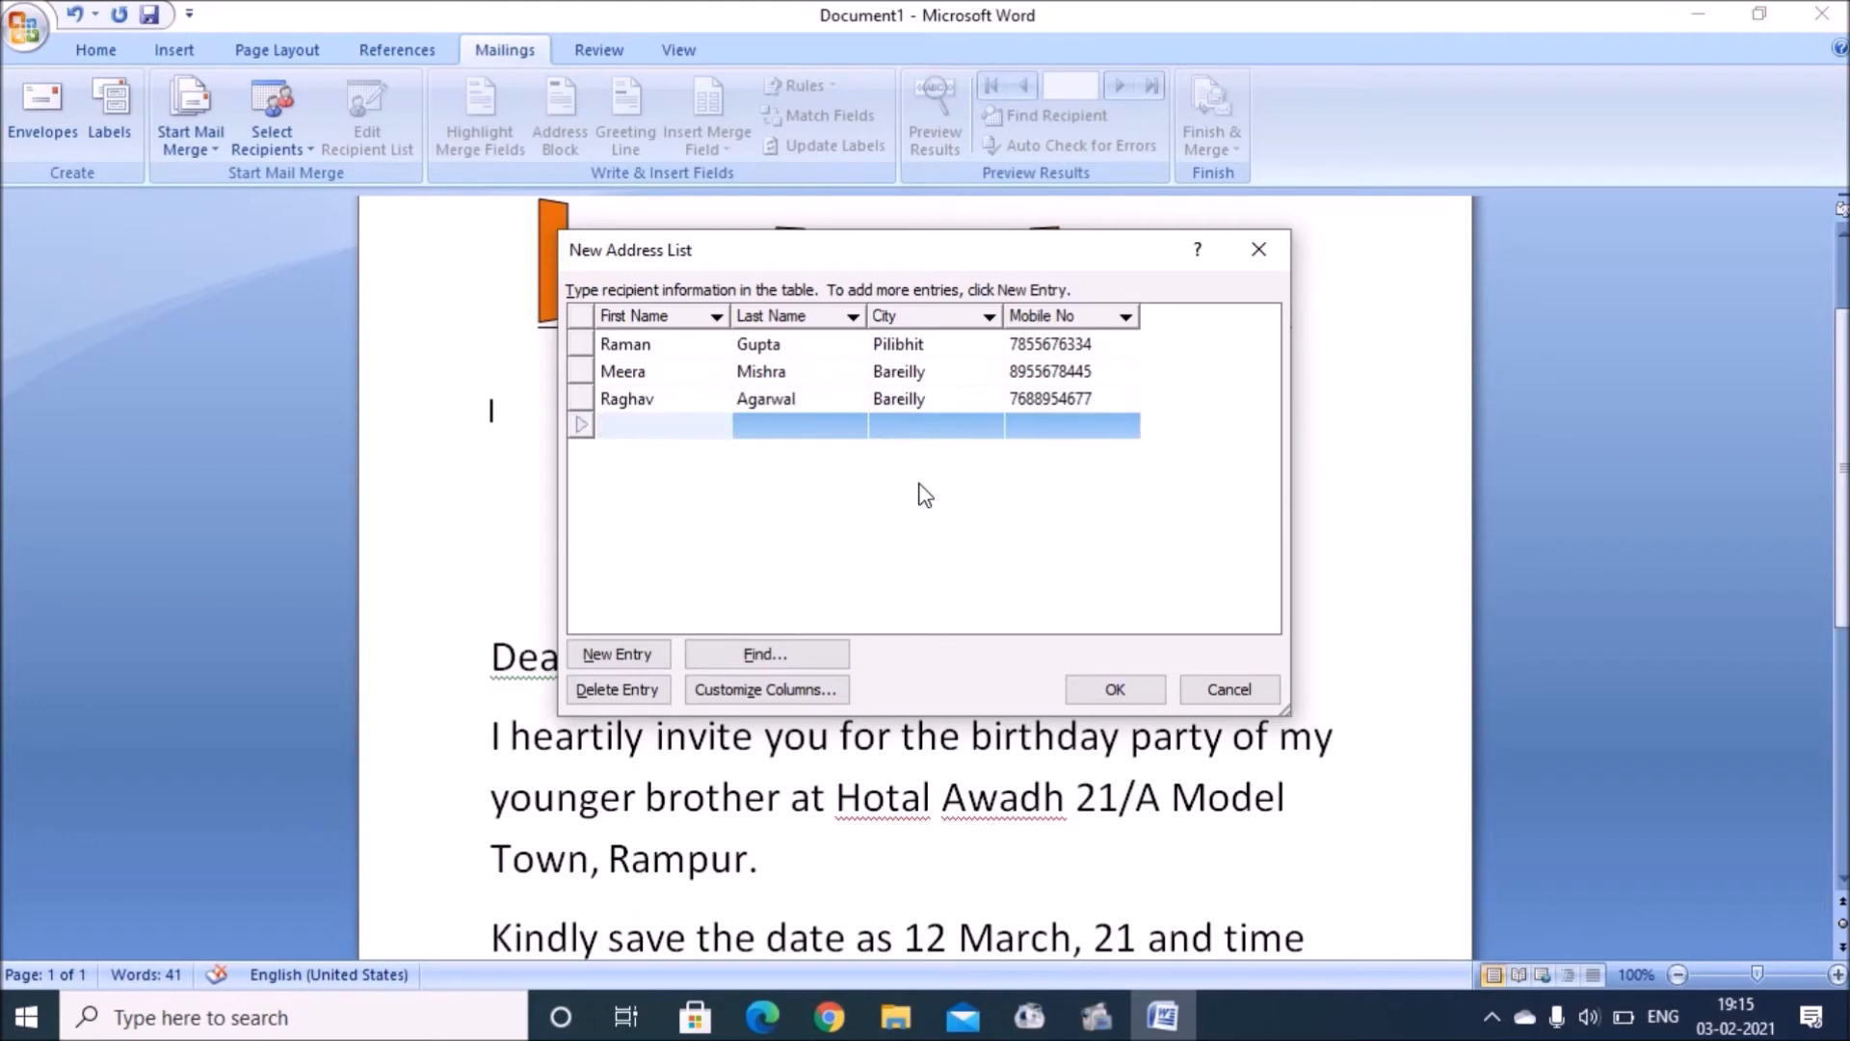
key(Tab)
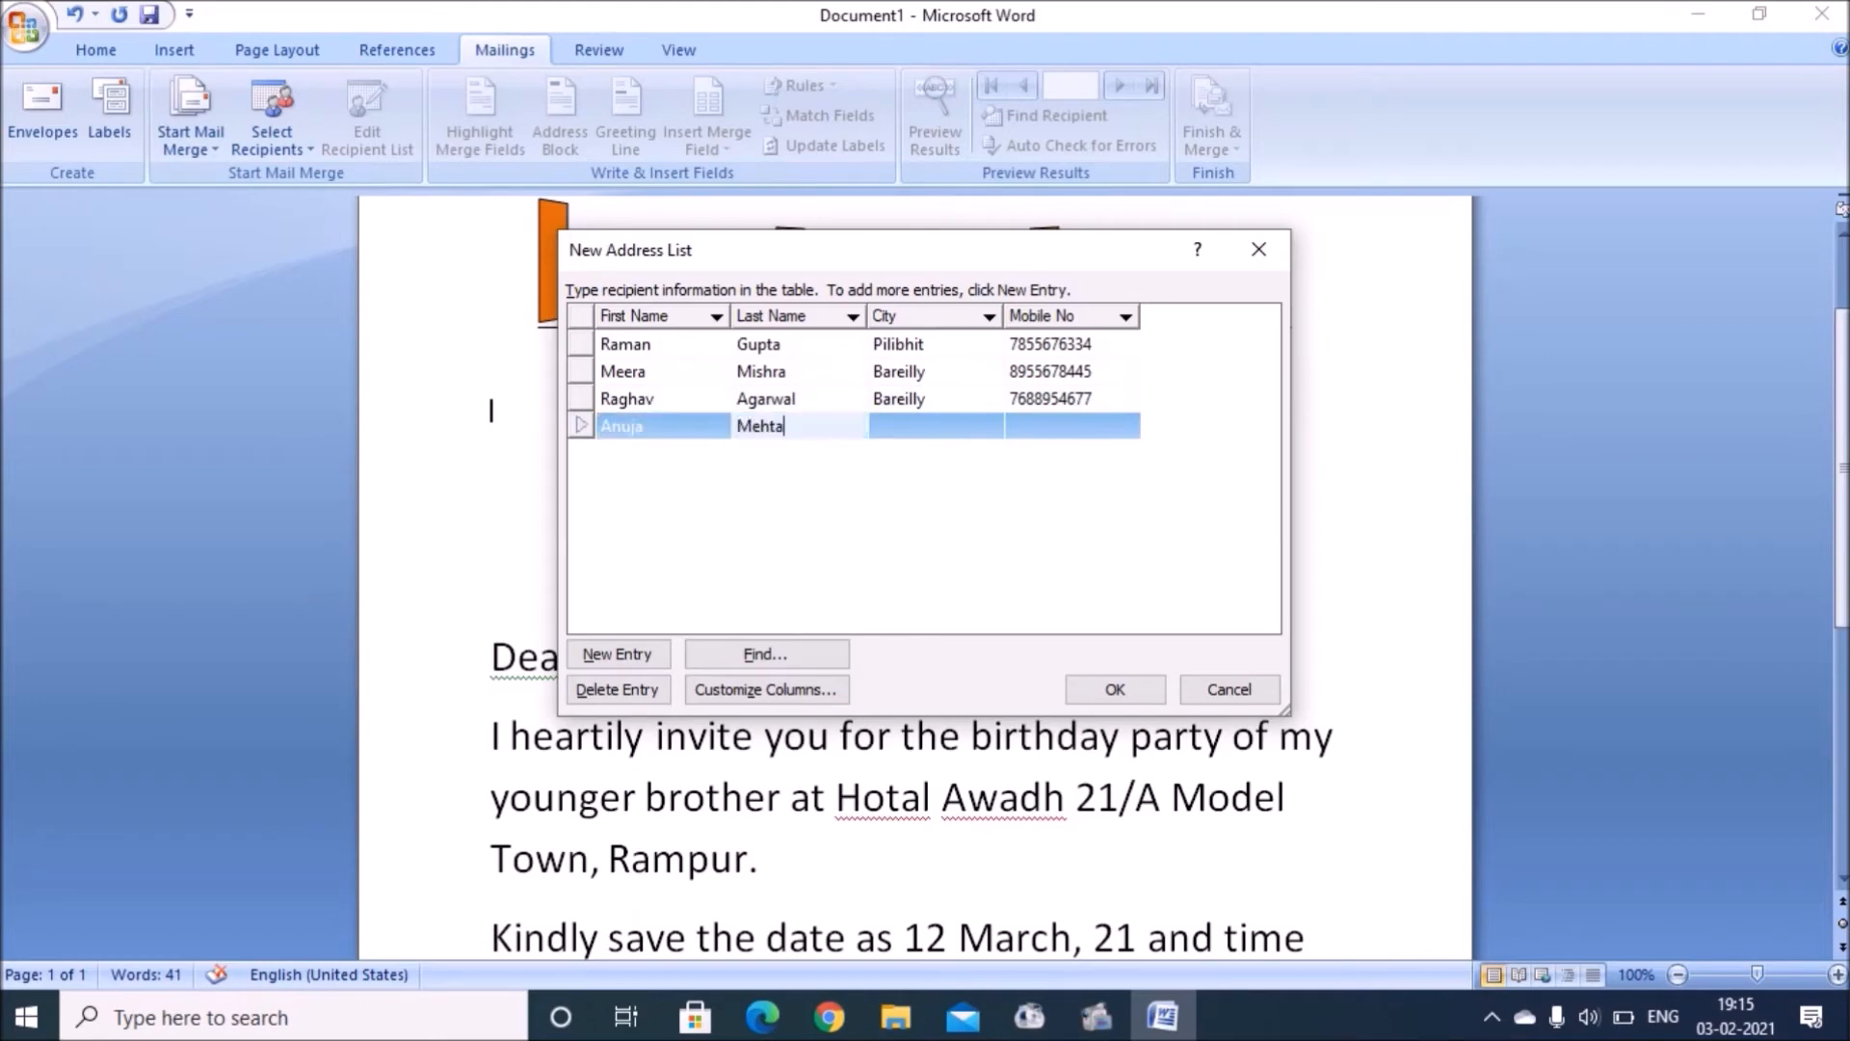
key(Tab)
text(Pilibhit)
key(Tab)
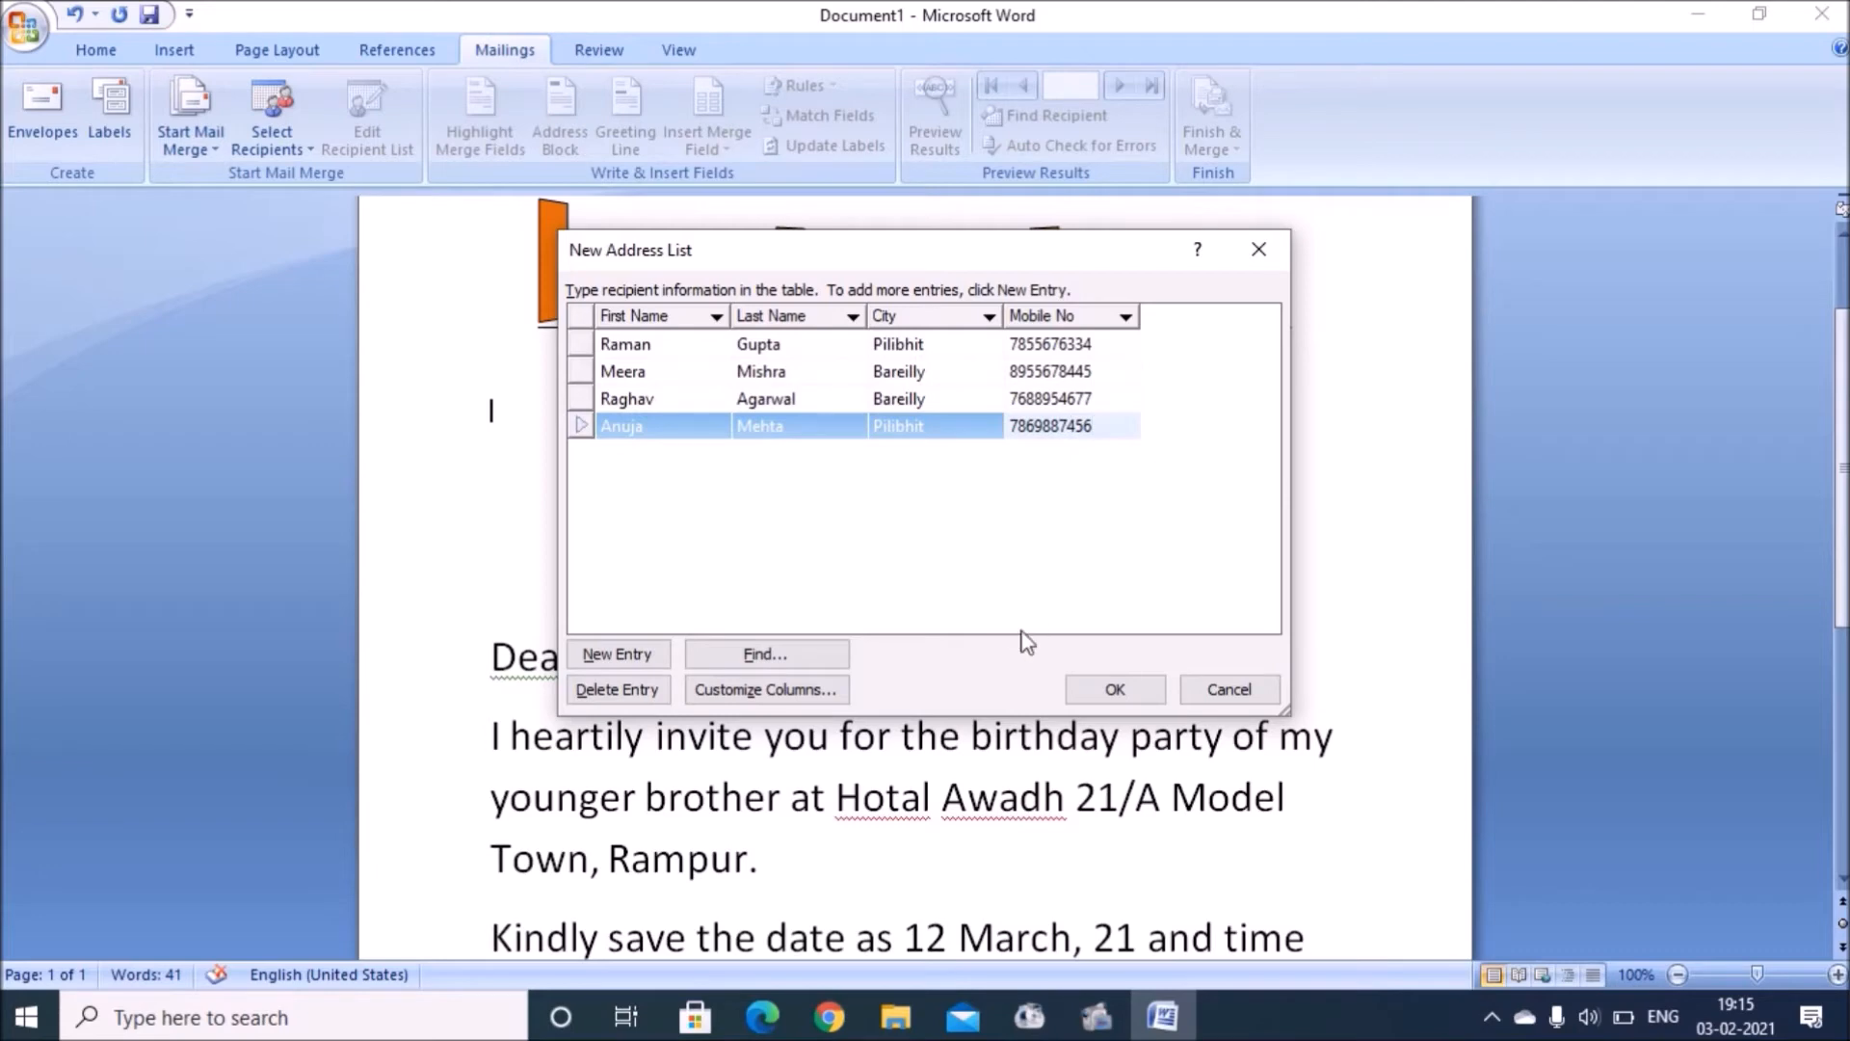
Step: Save the four-recipient address list as list1.mdb, replacing the existing file
click(1108, 690)
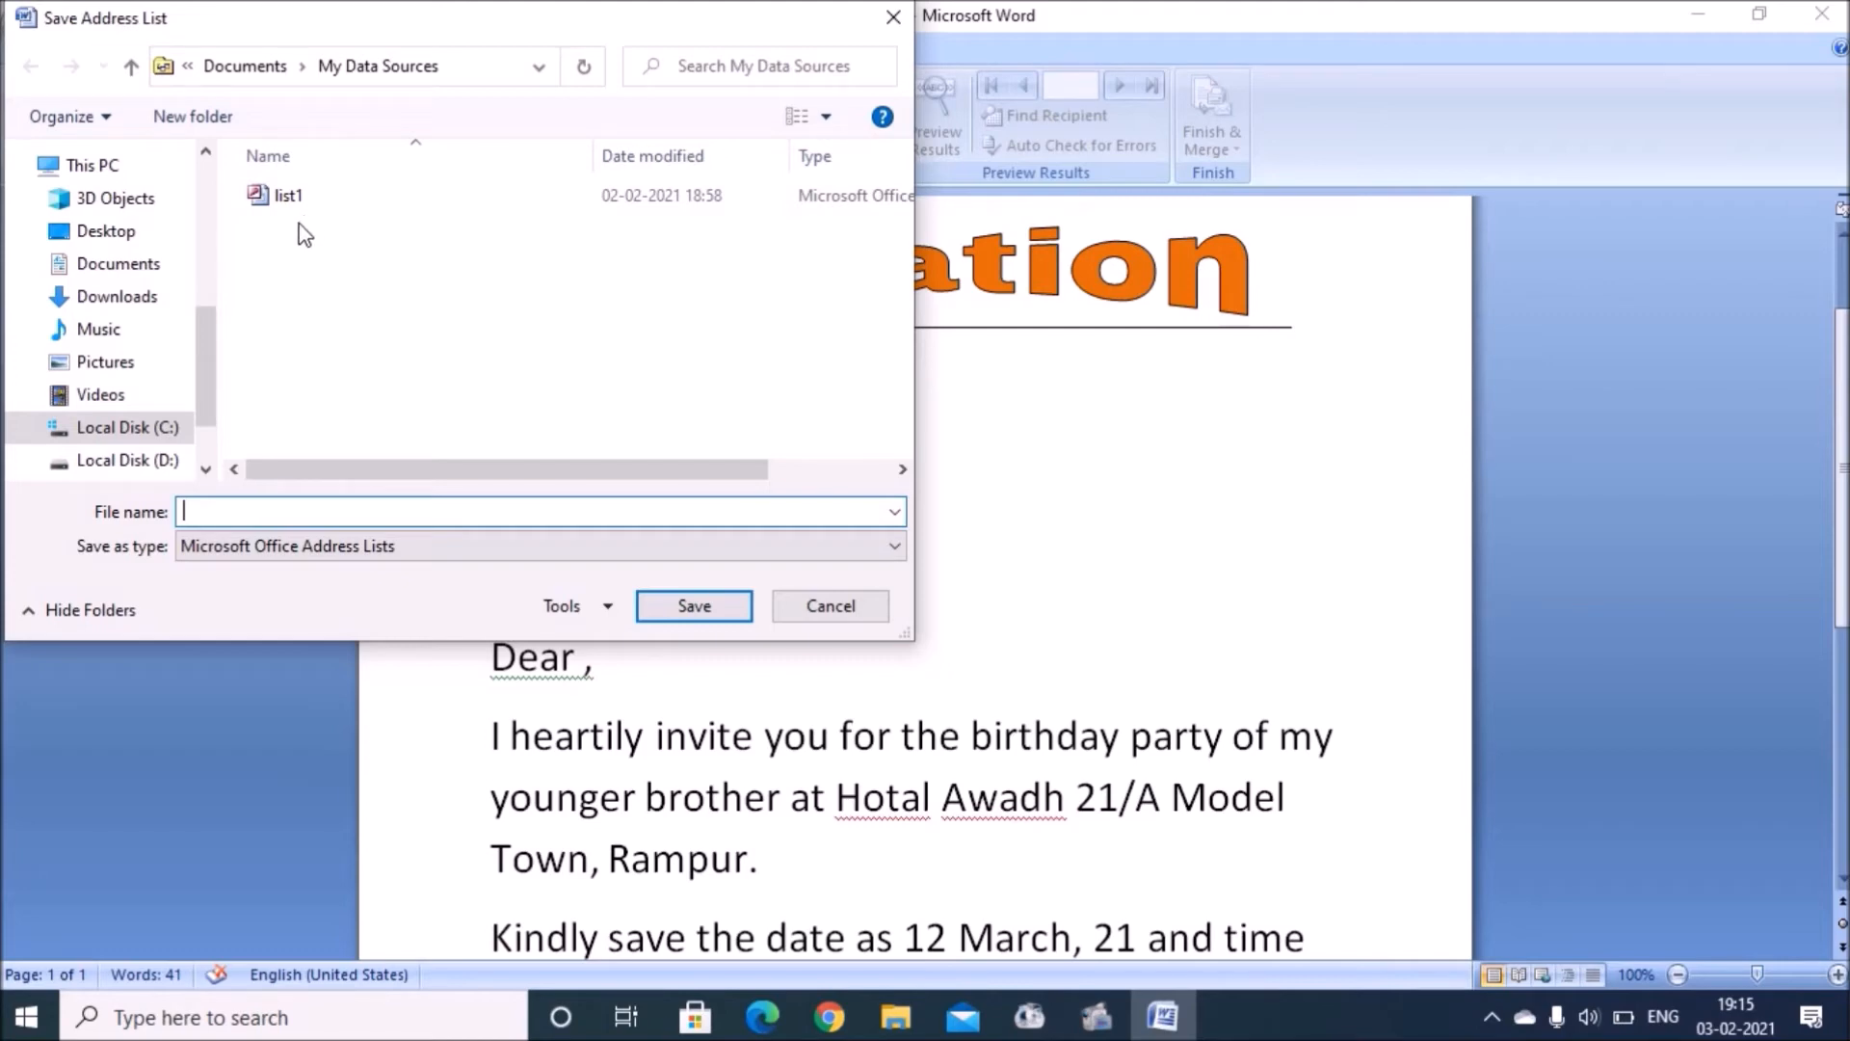
click(282, 204)
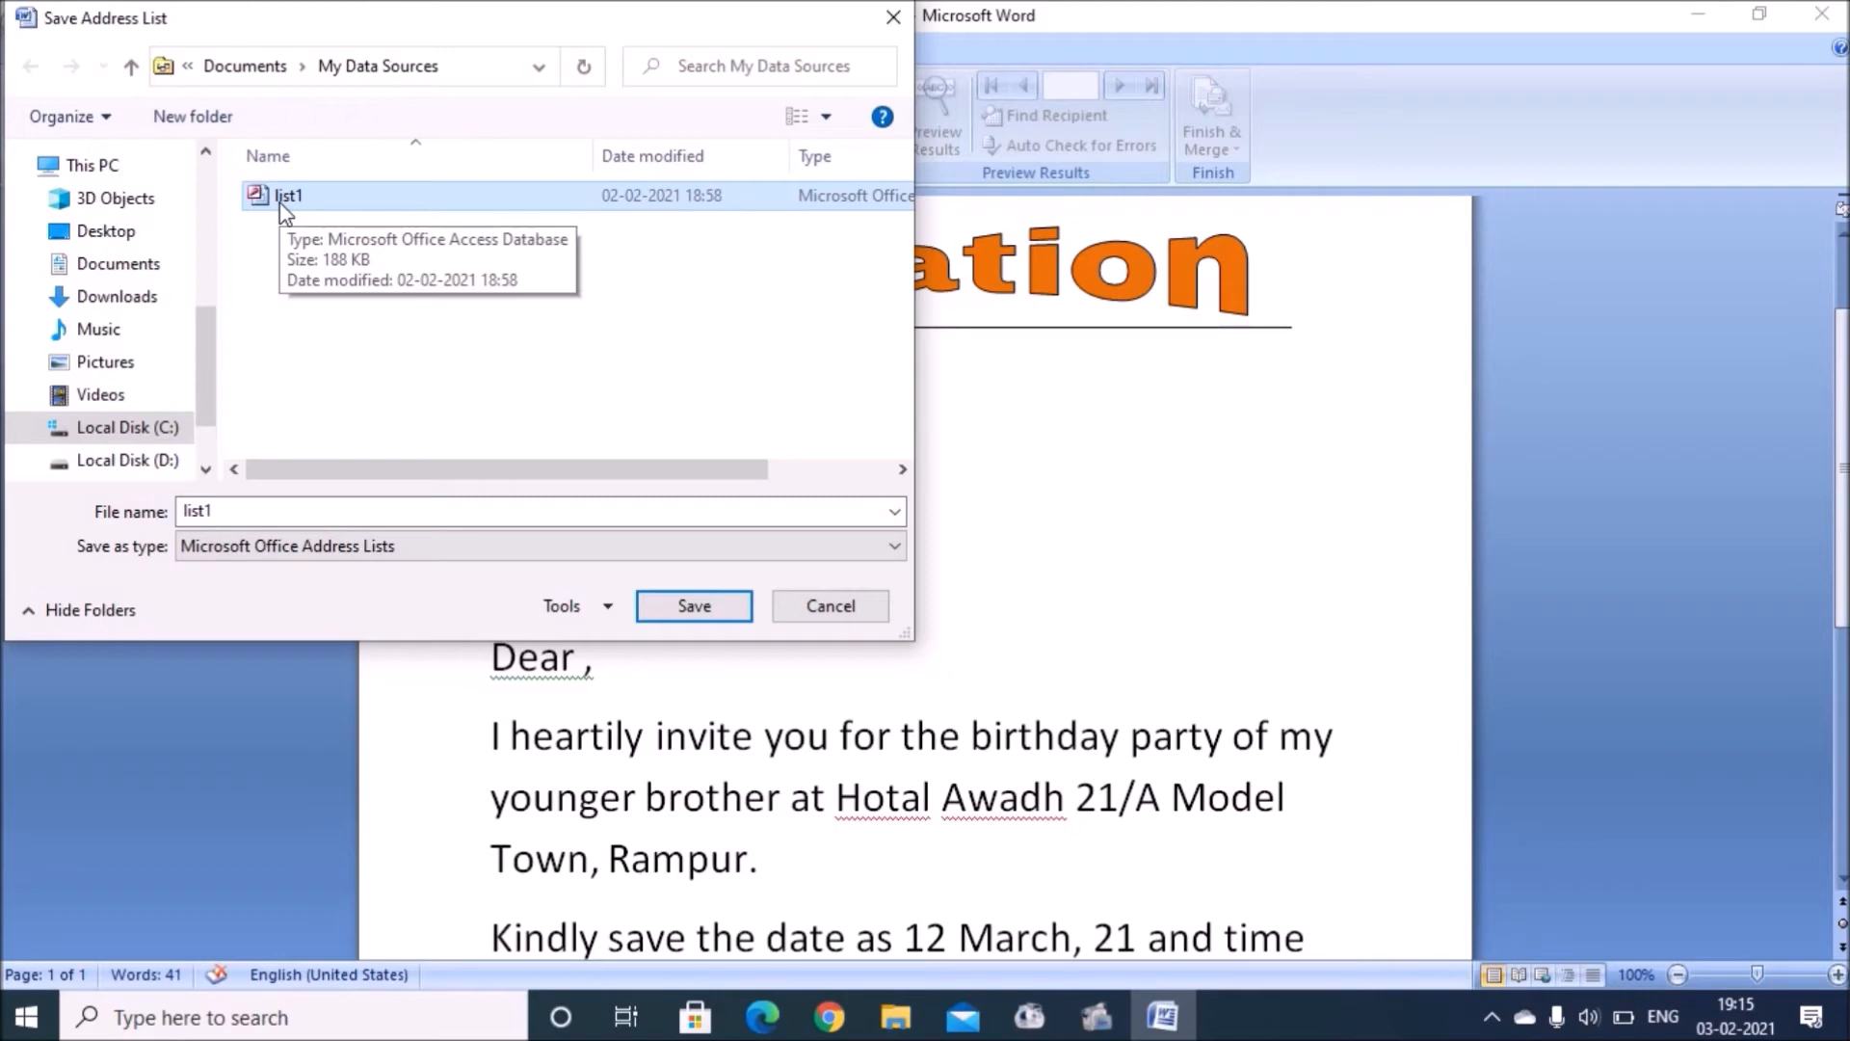
click(660, 605)
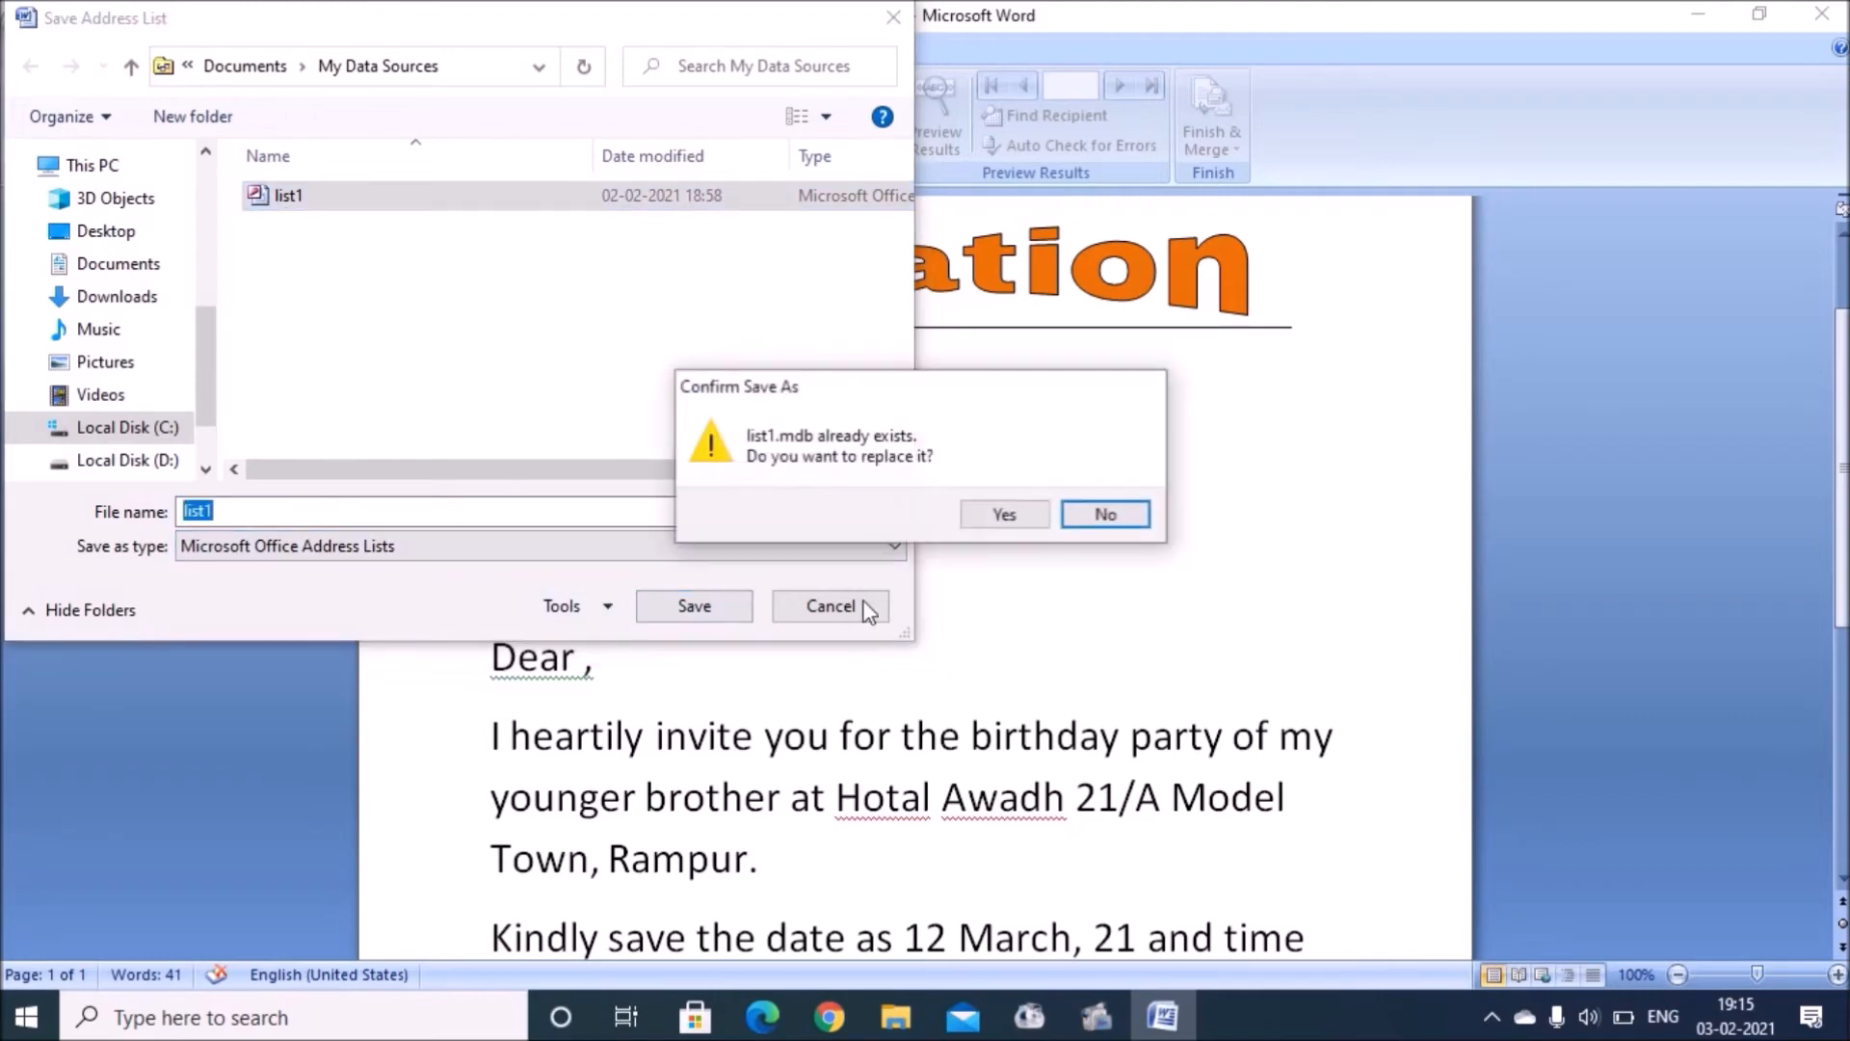
click(1009, 514)
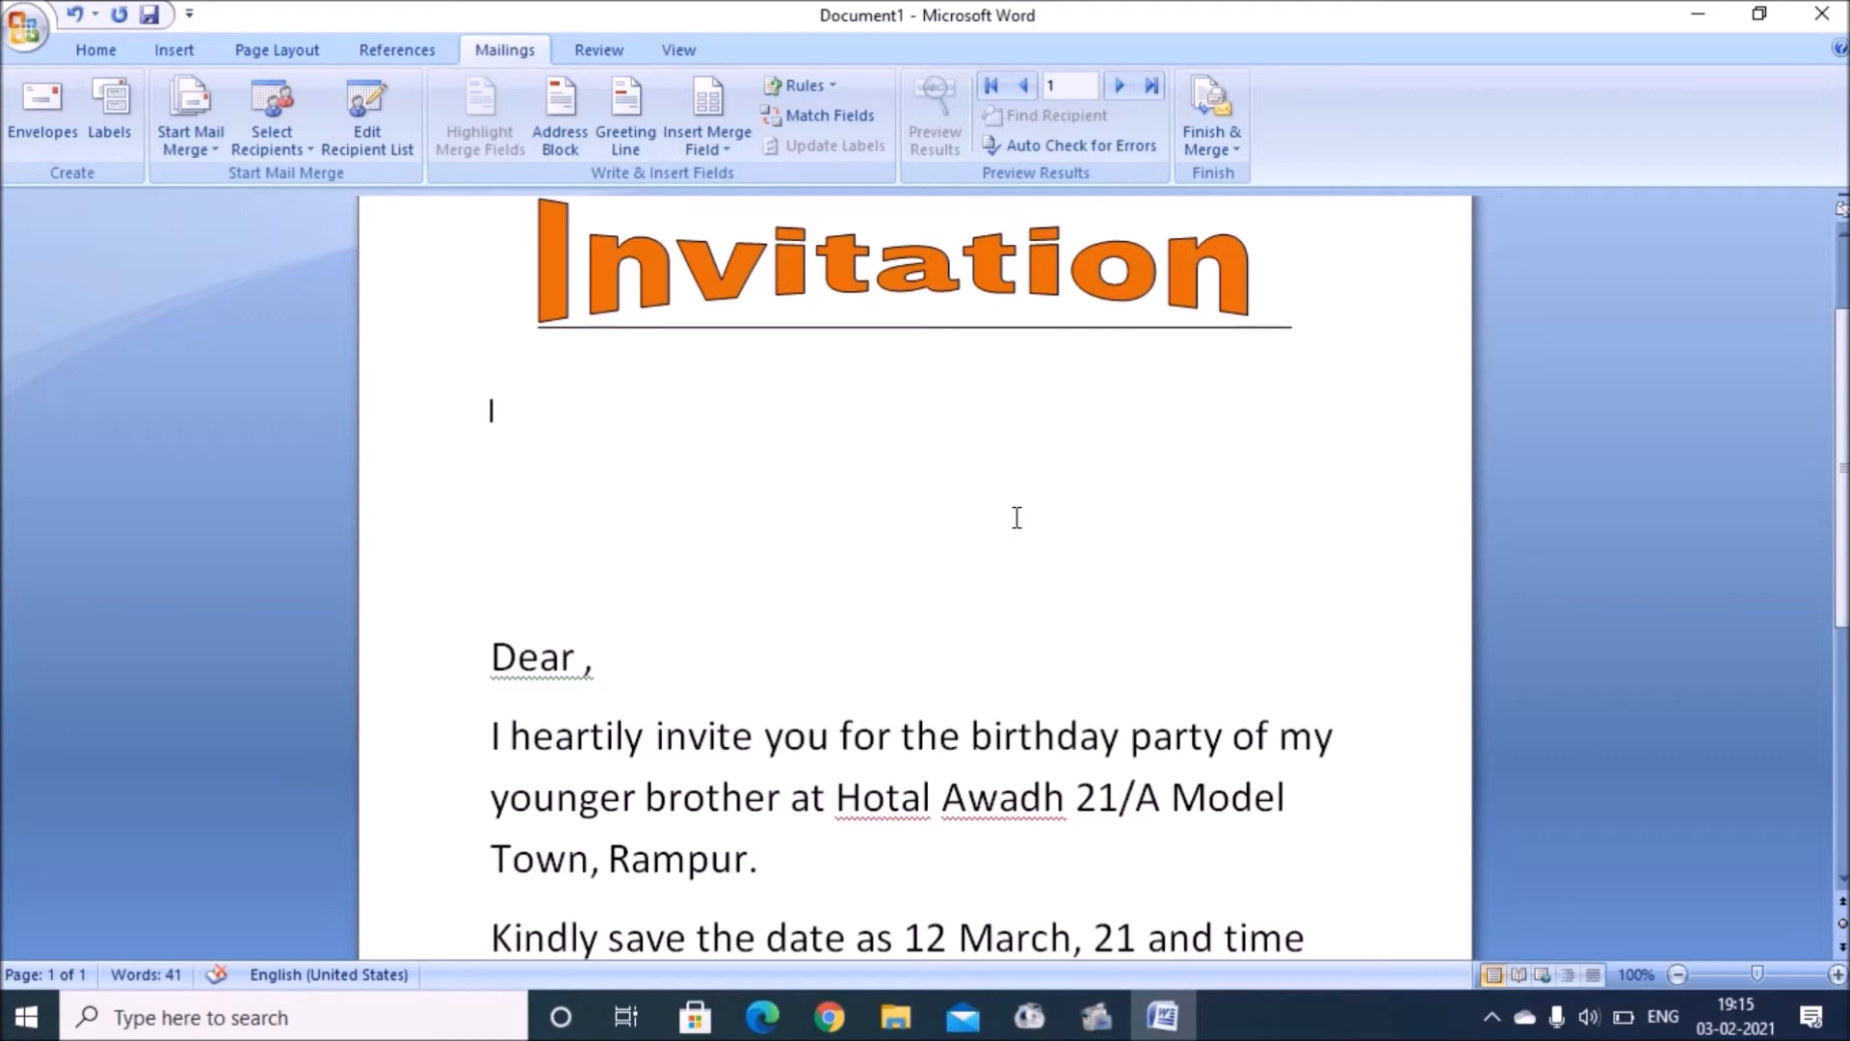
click(367, 135)
click(367, 132)
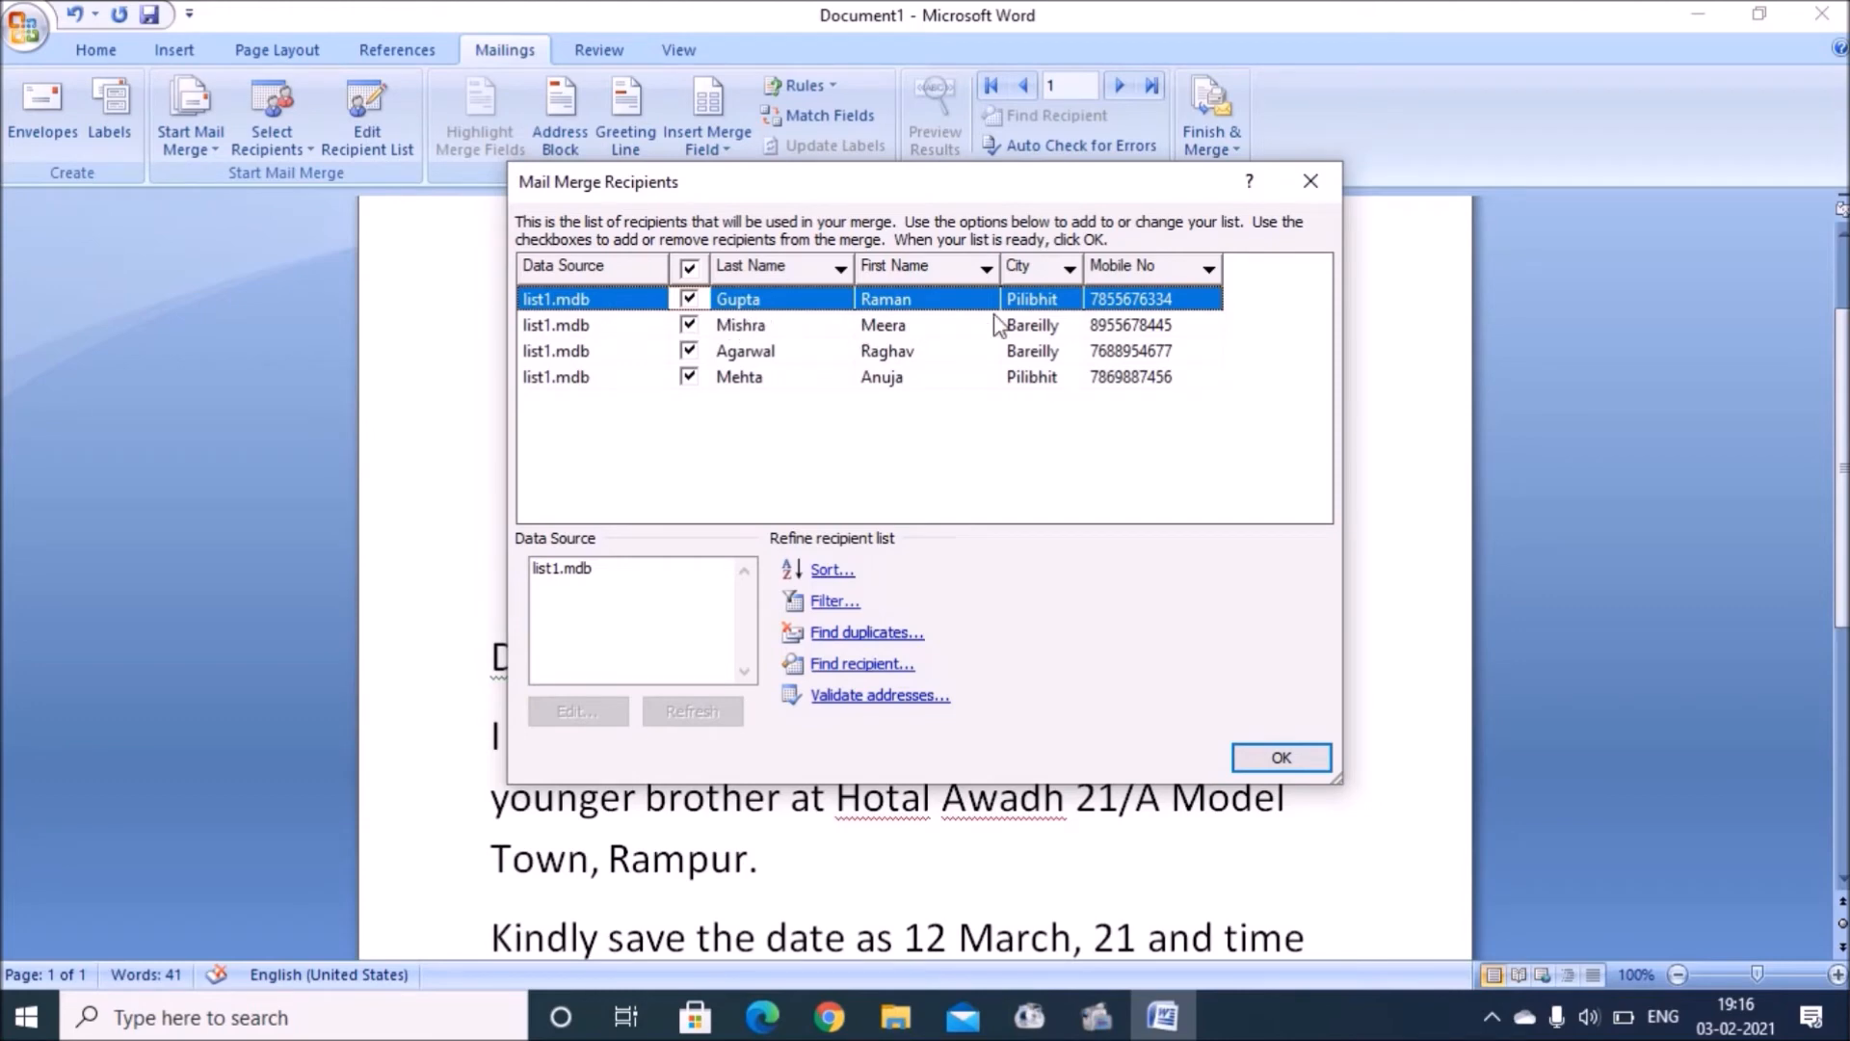
click(1270, 758)
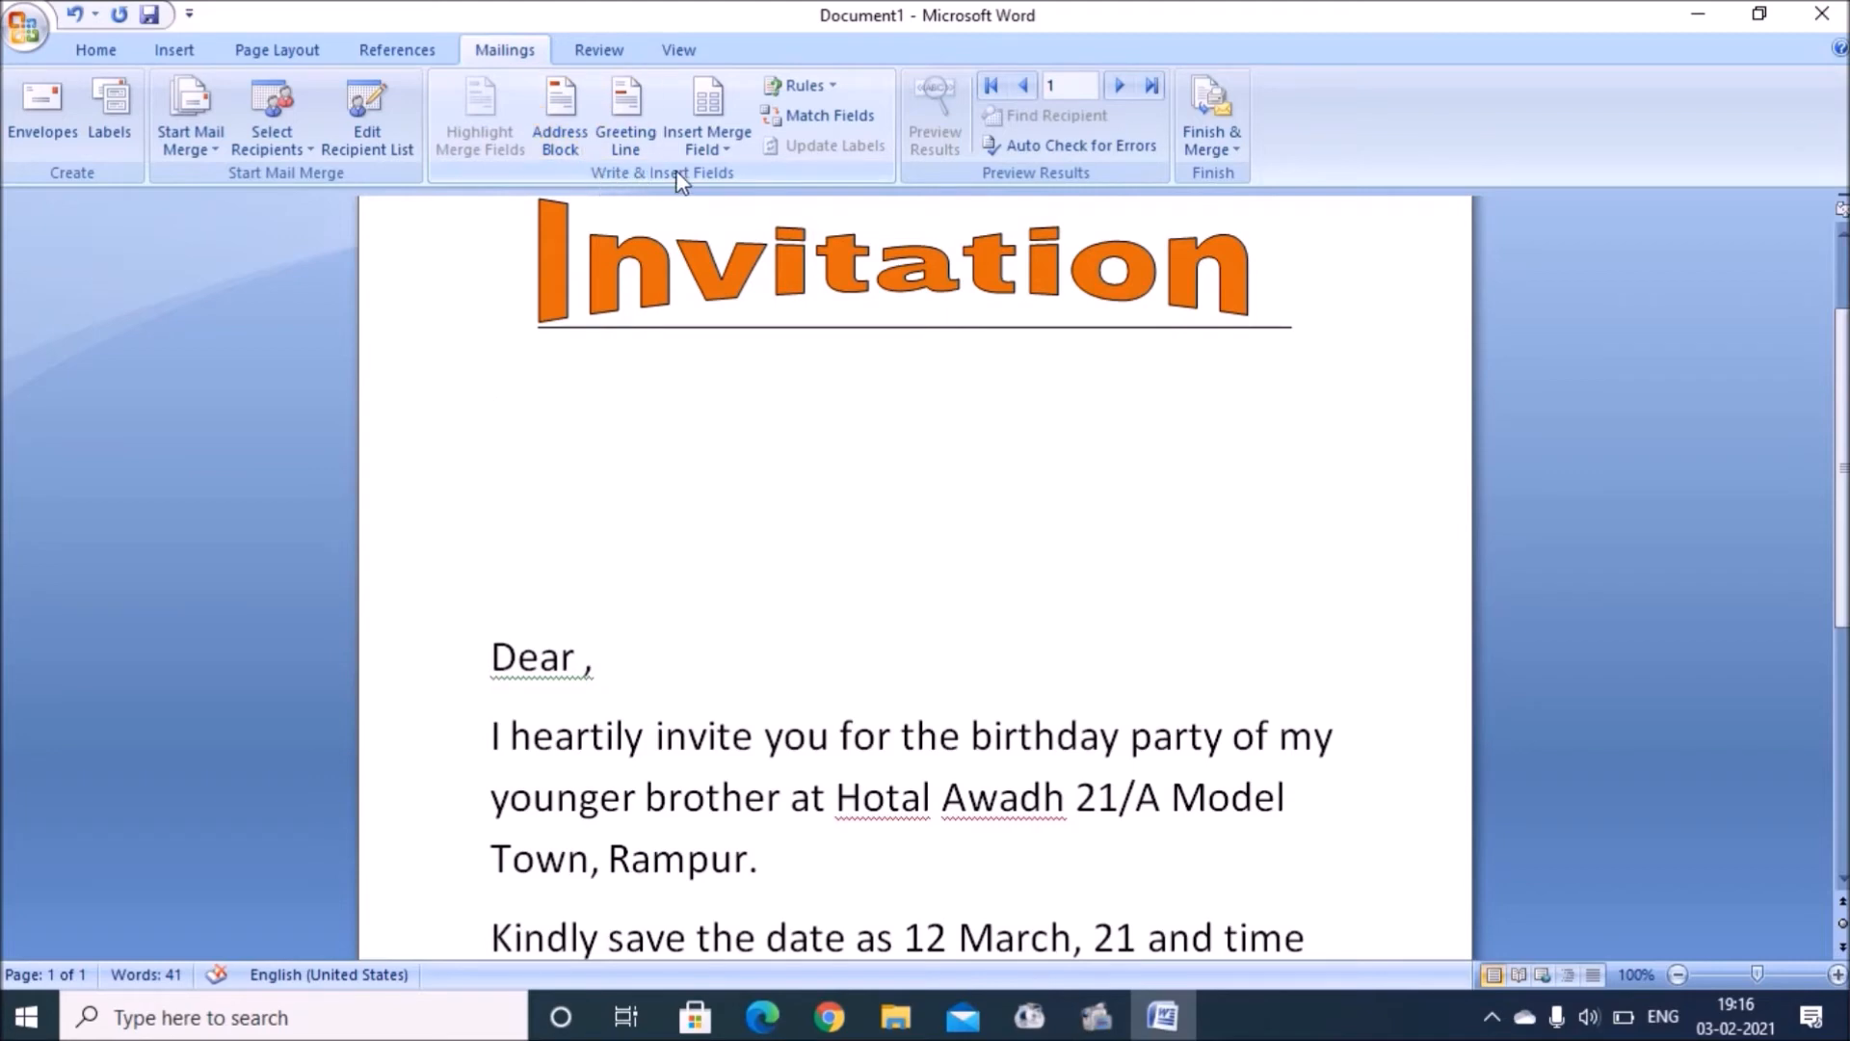
Step: Insert the First_Name, Last_Name, City and Mobile_No merge fields below the Invitation title
click(728, 154)
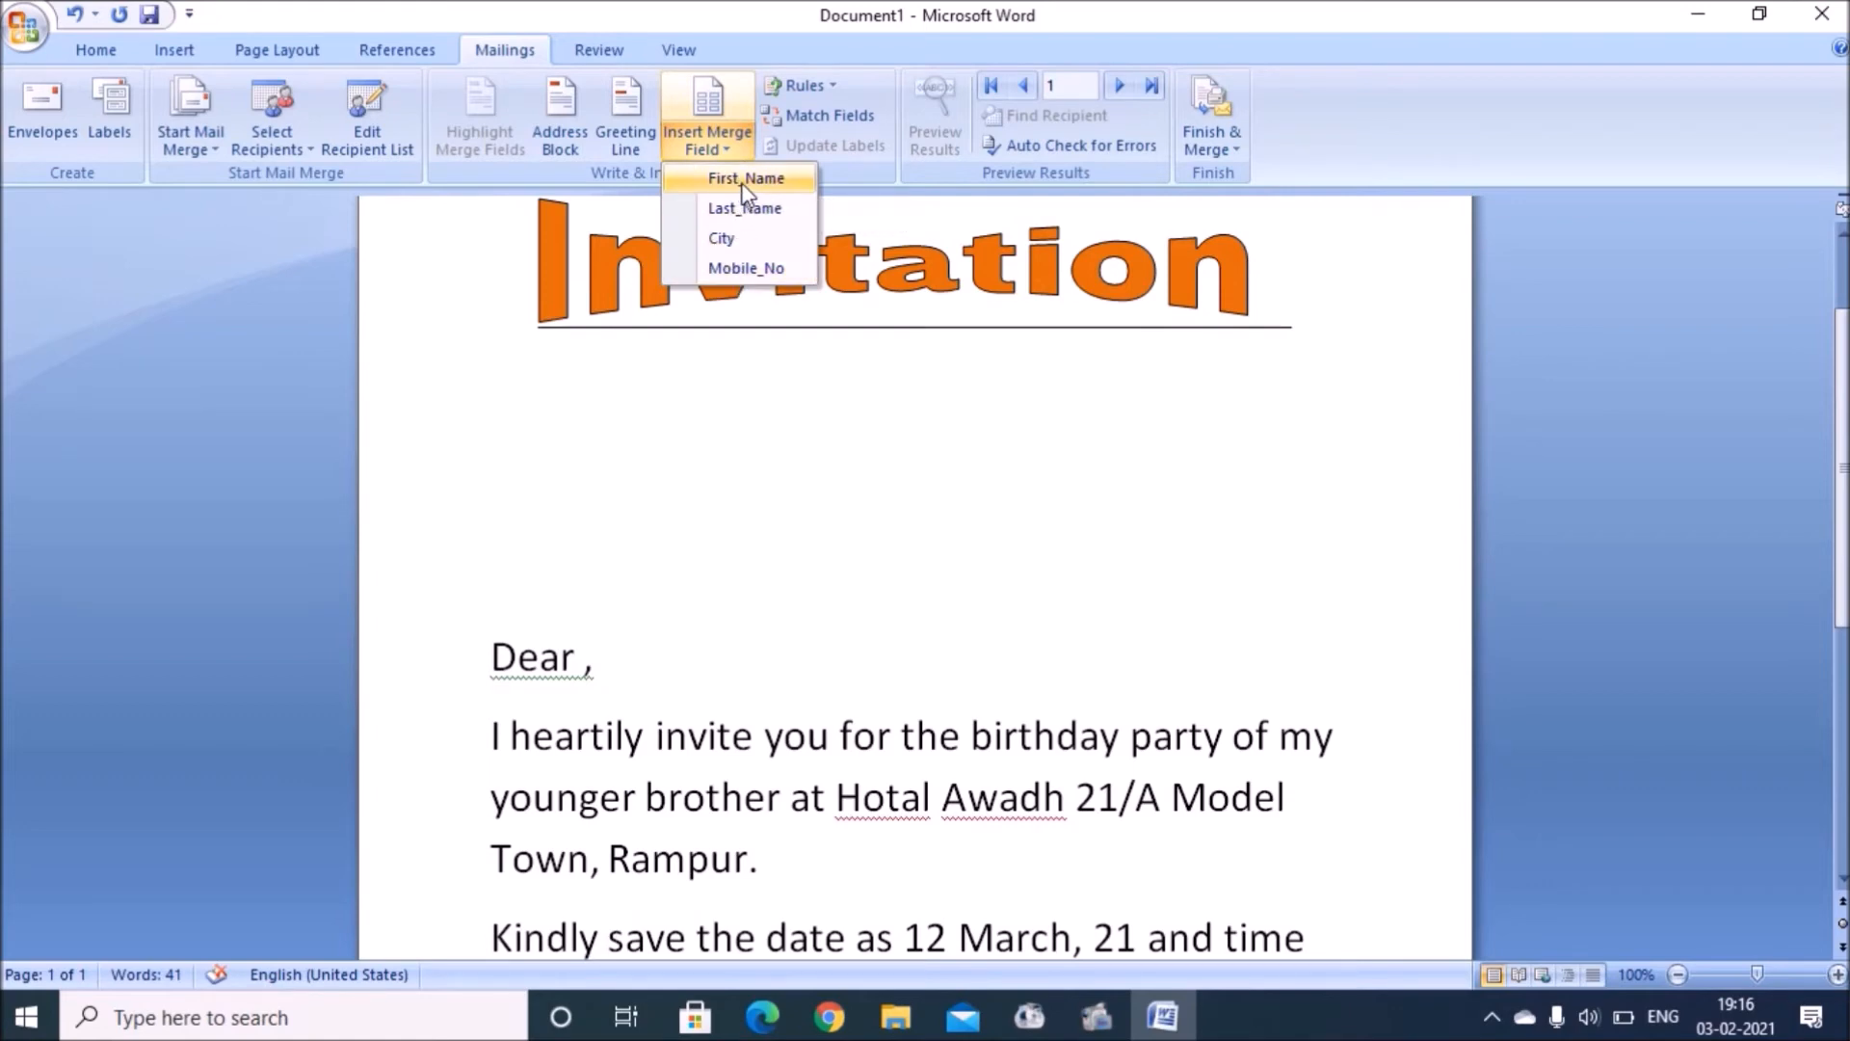
click(744, 181)
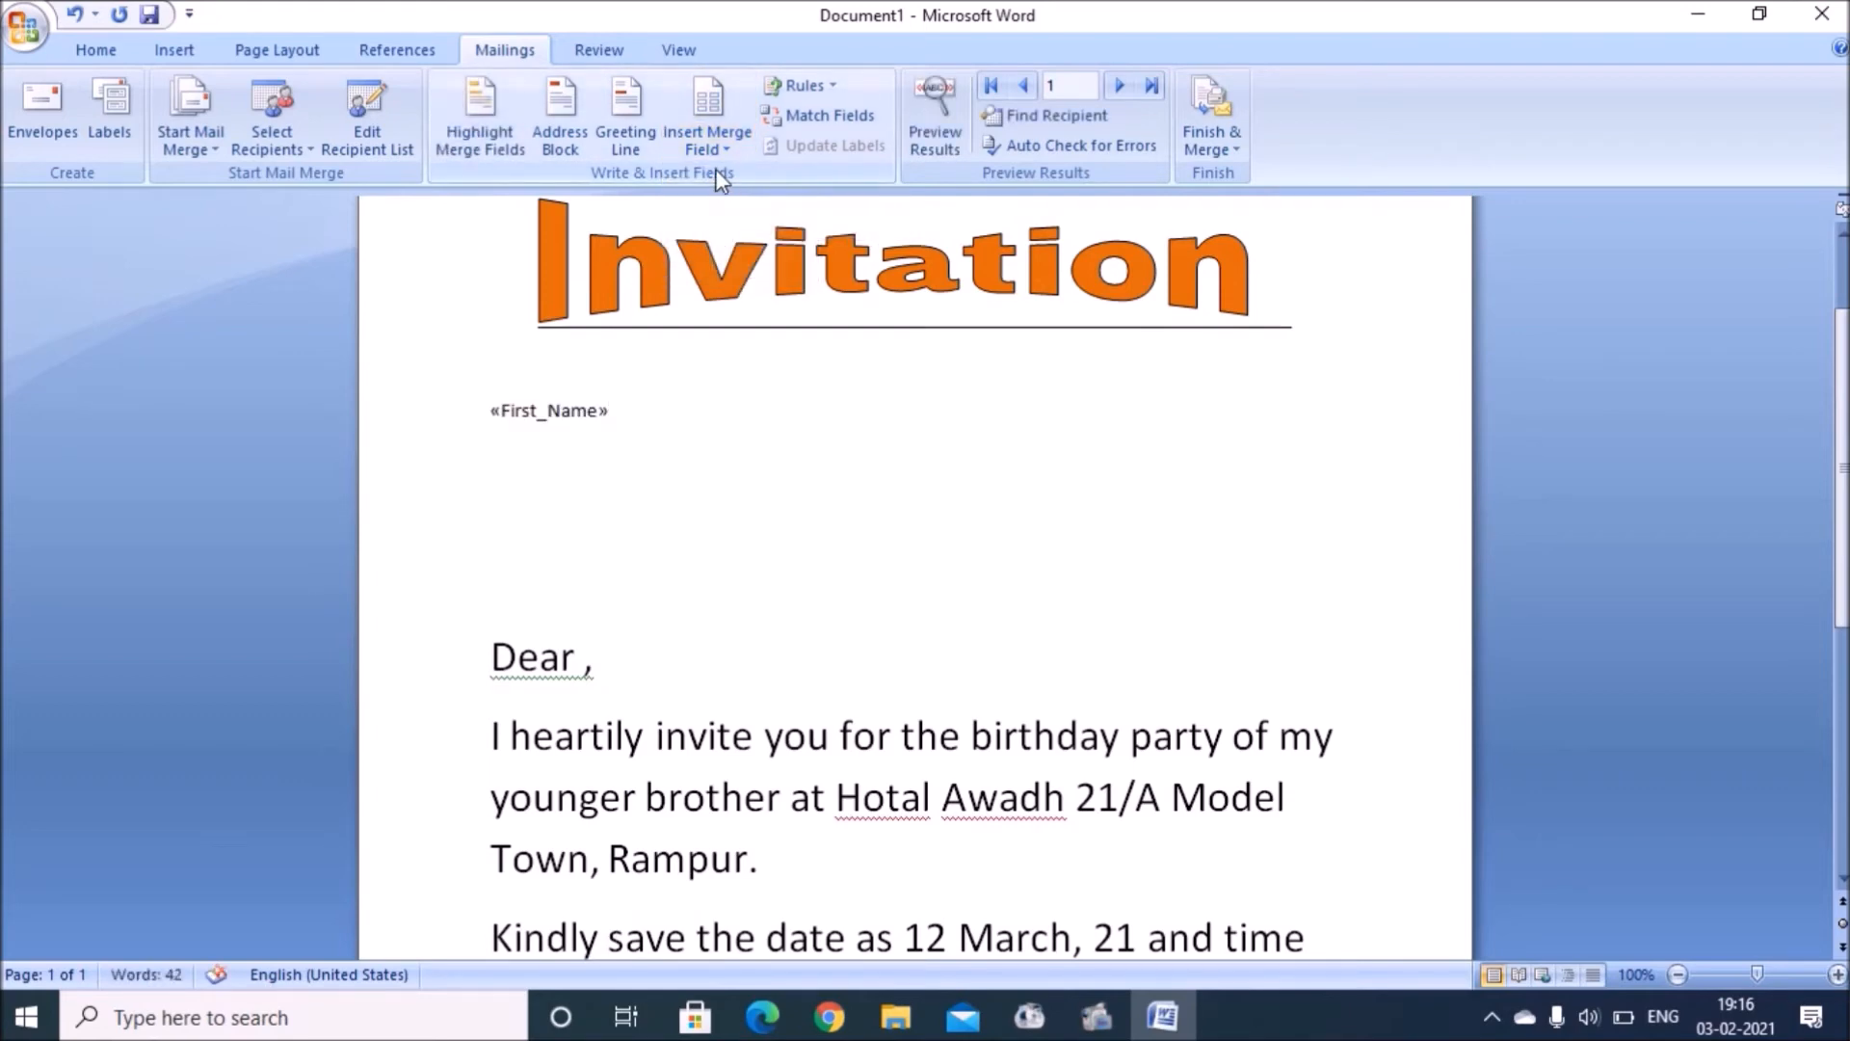
click(704, 144)
click(736, 210)
click(708, 141)
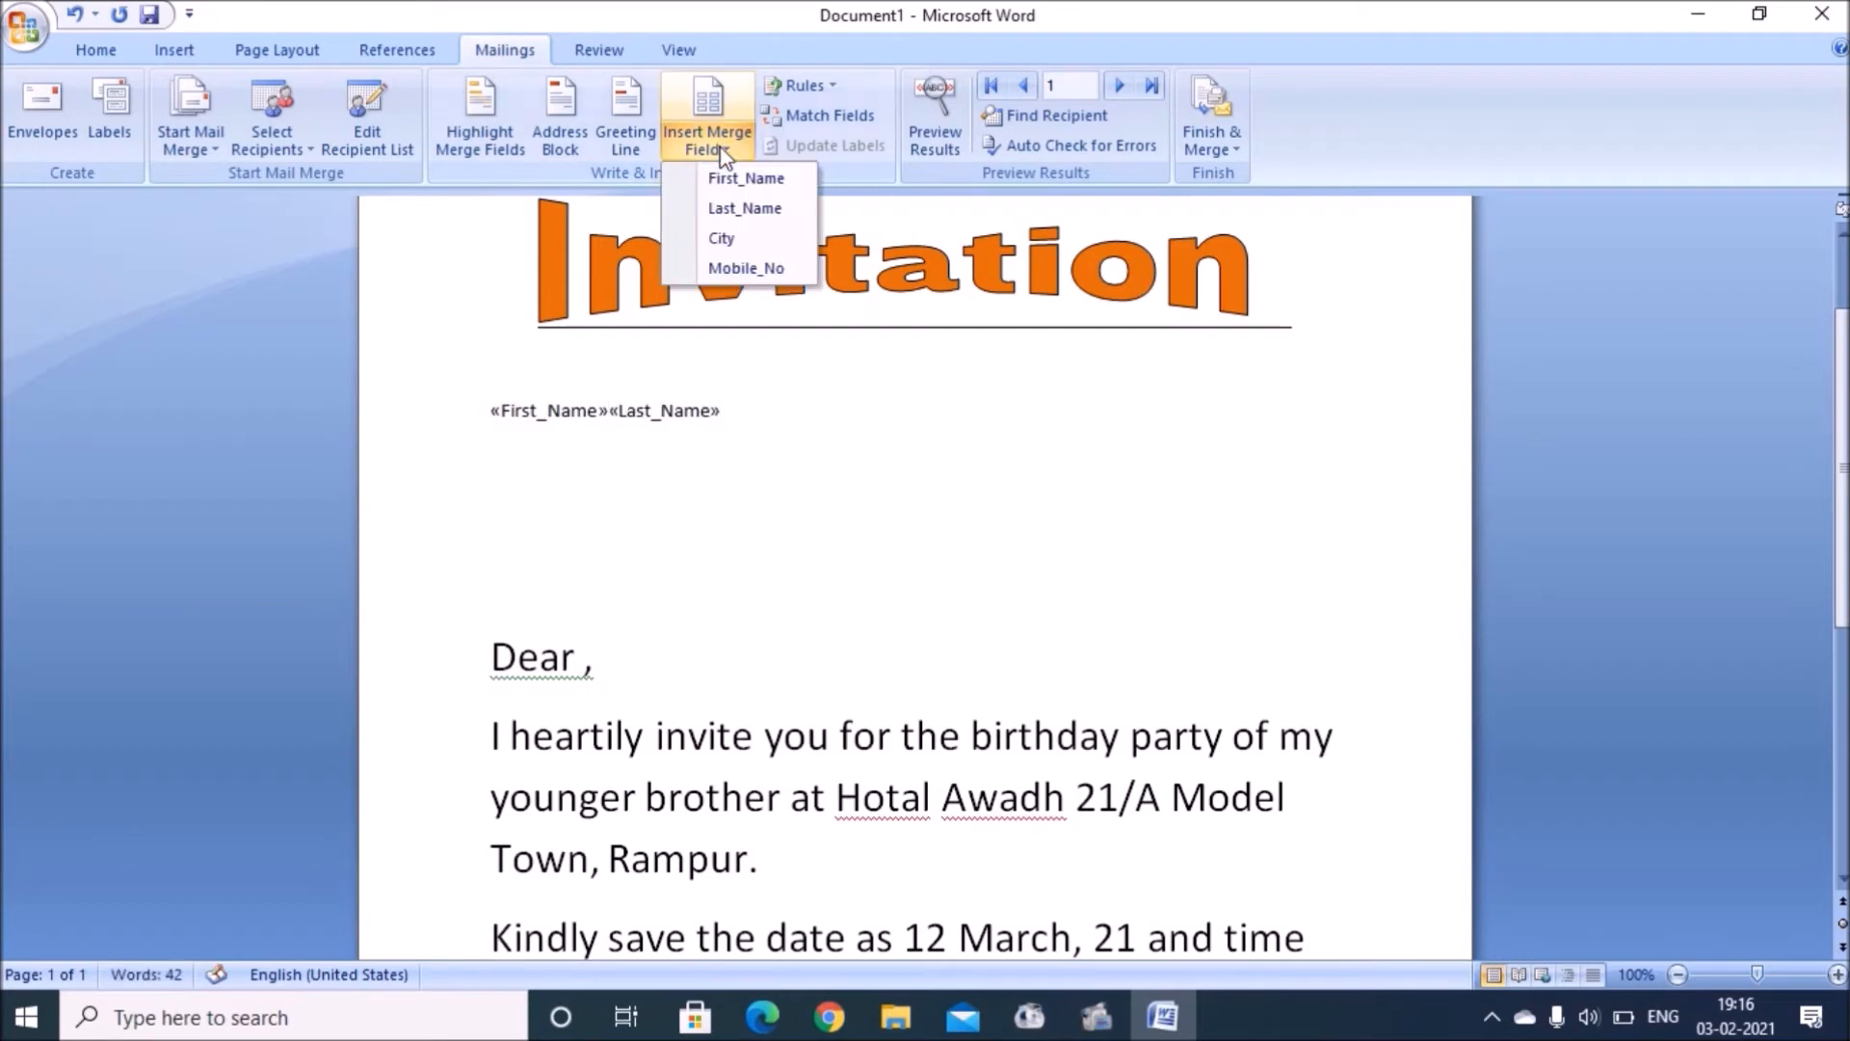
click(724, 249)
click(720, 148)
click(716, 271)
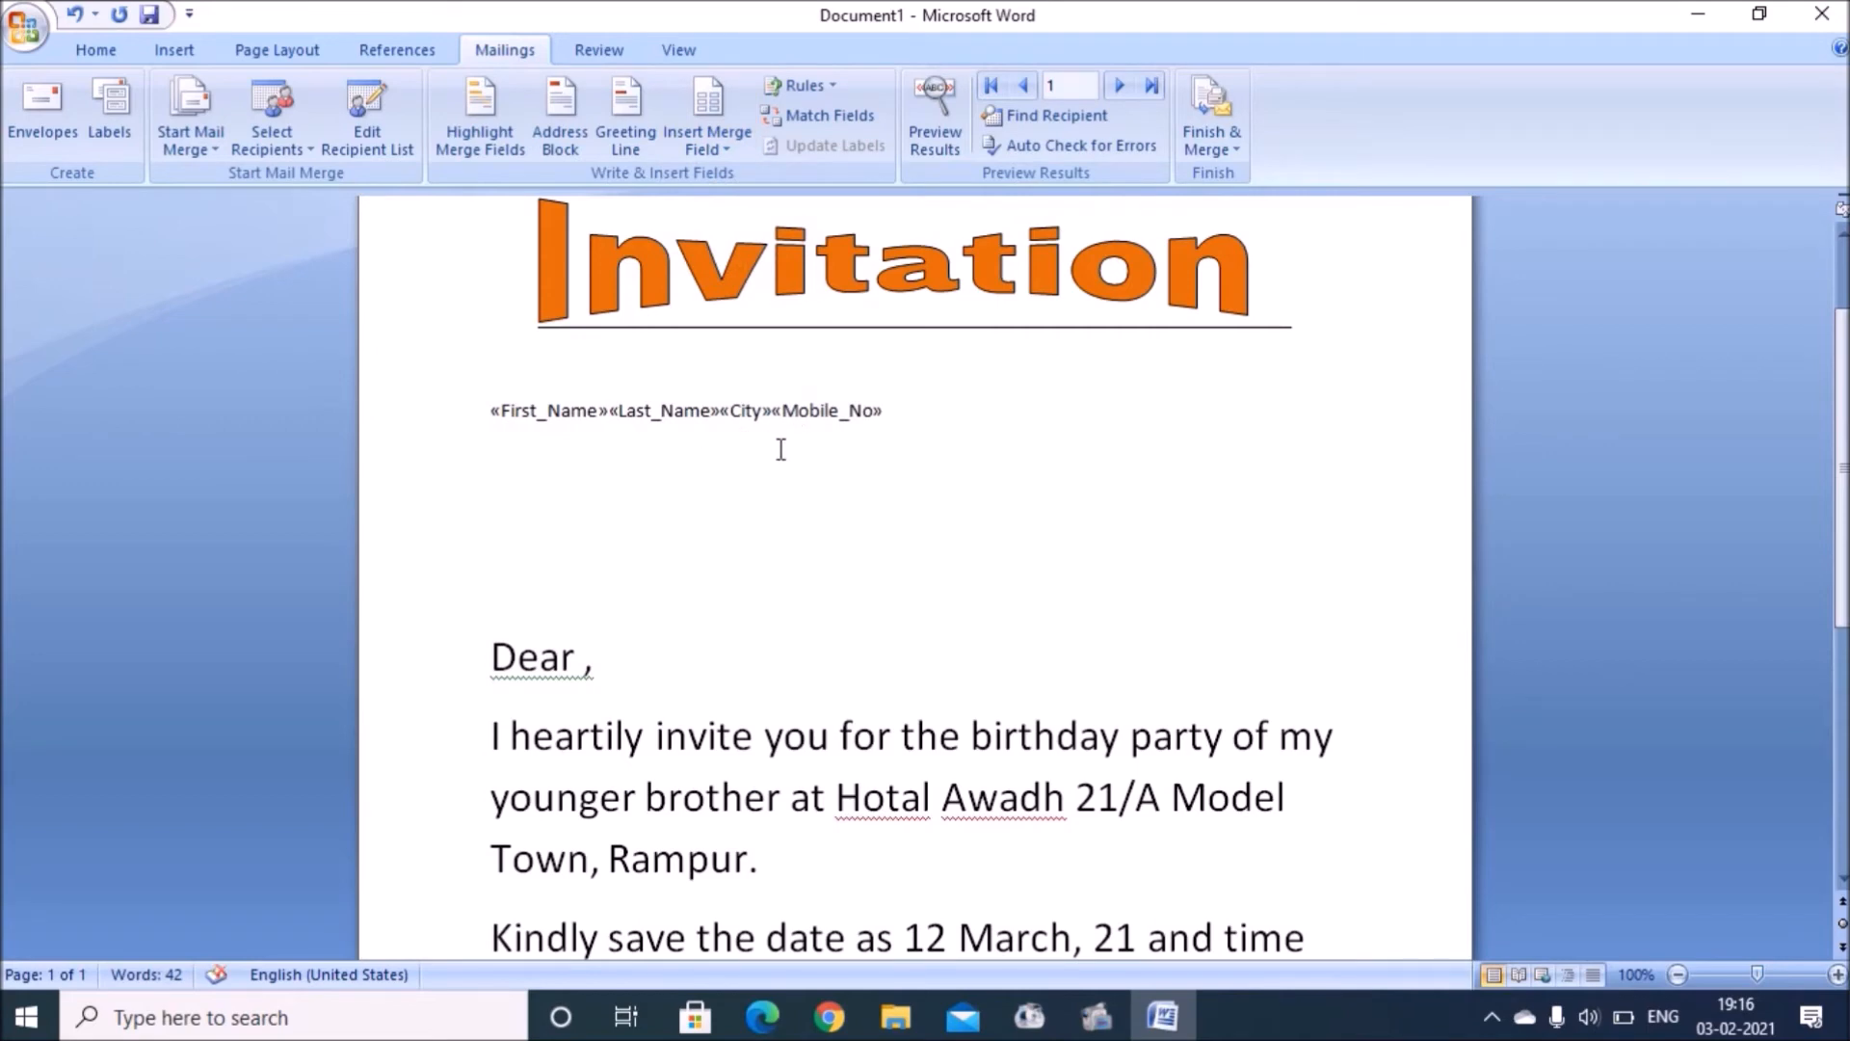
Step: Space the name fields apart, put City and Mobile_No on their own lines, and select the fields
click(607, 412)
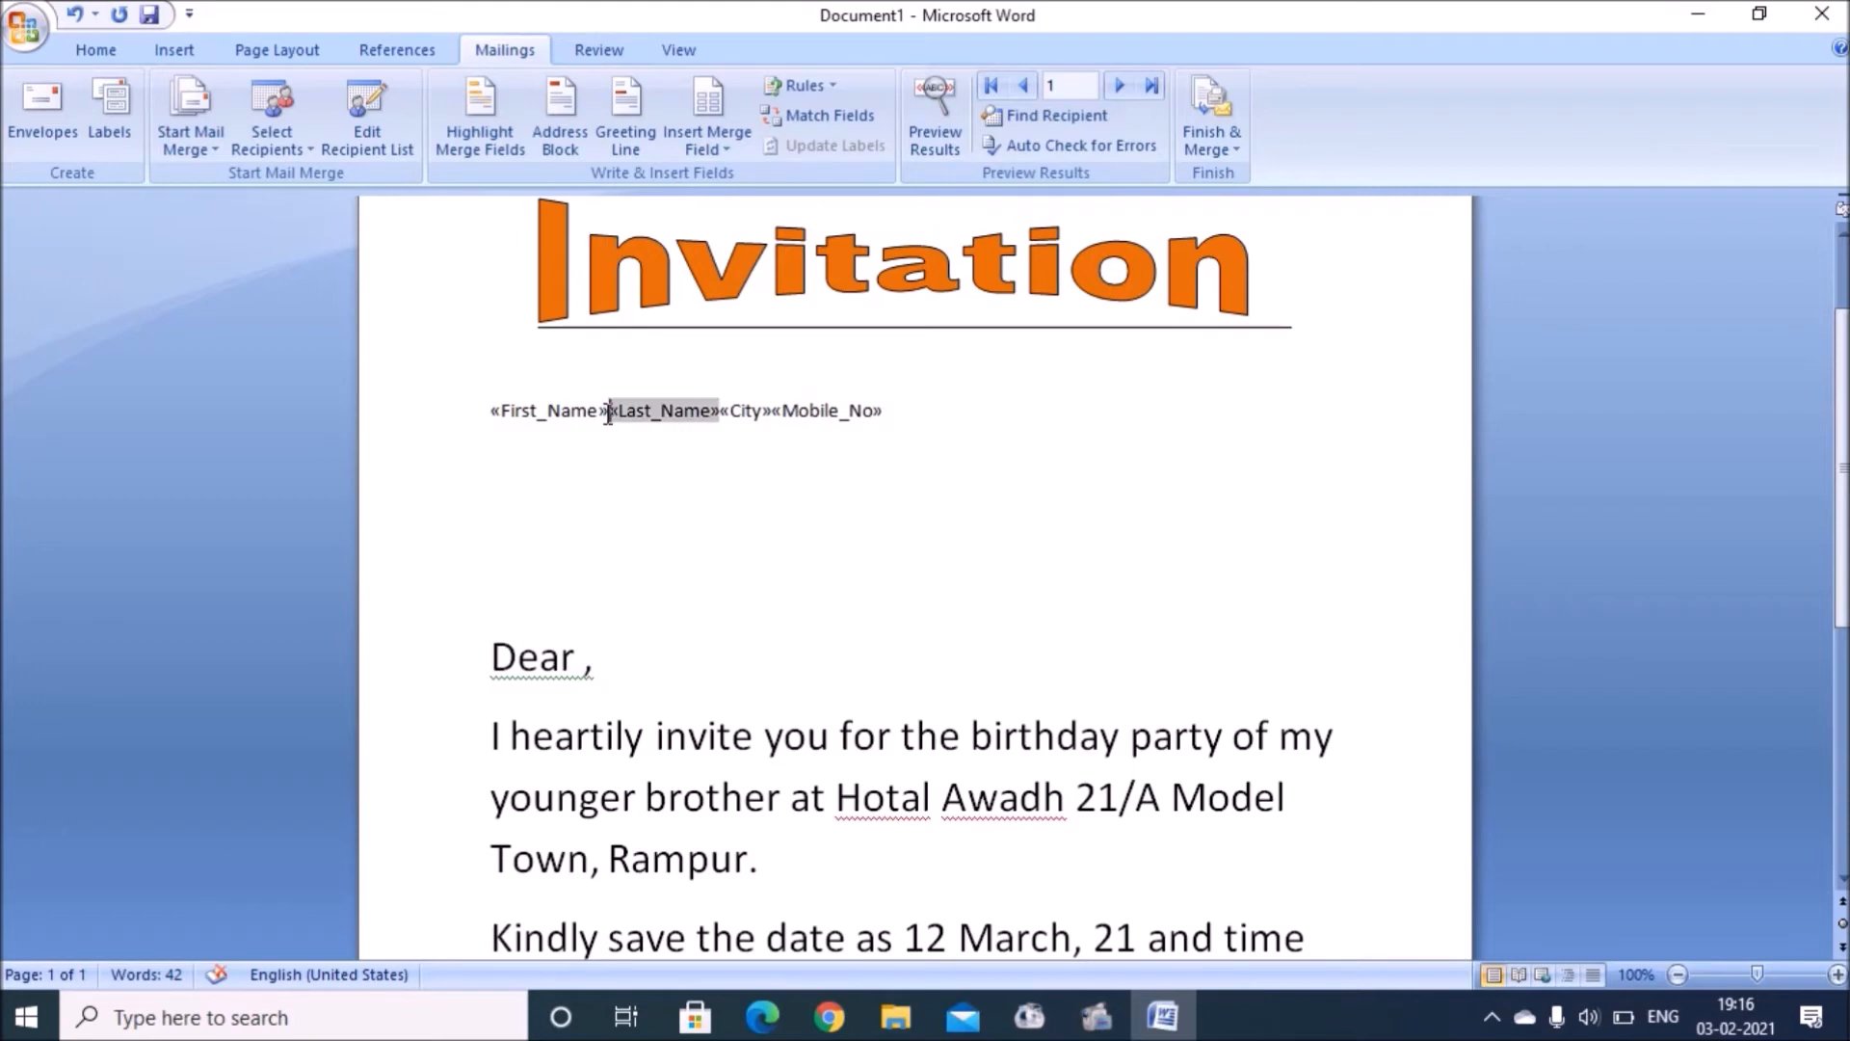
click(608, 415)
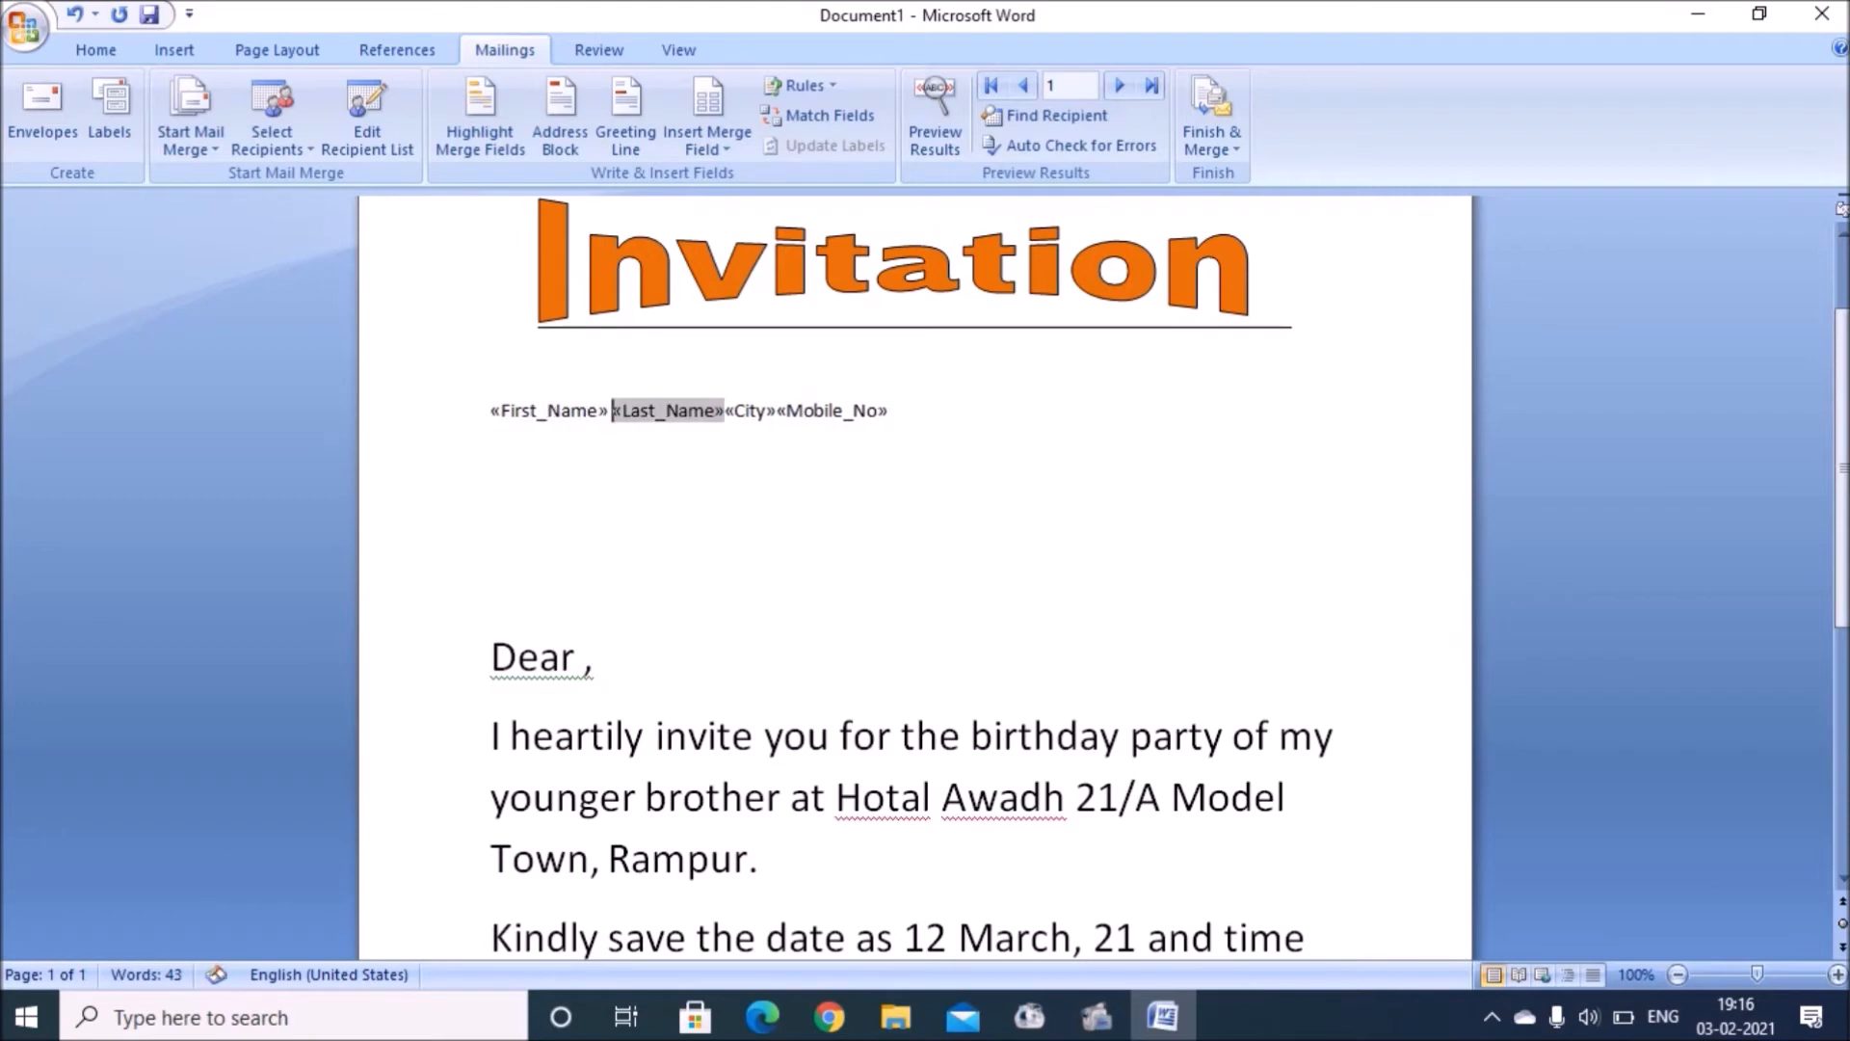
click(723, 416)
key(Return)
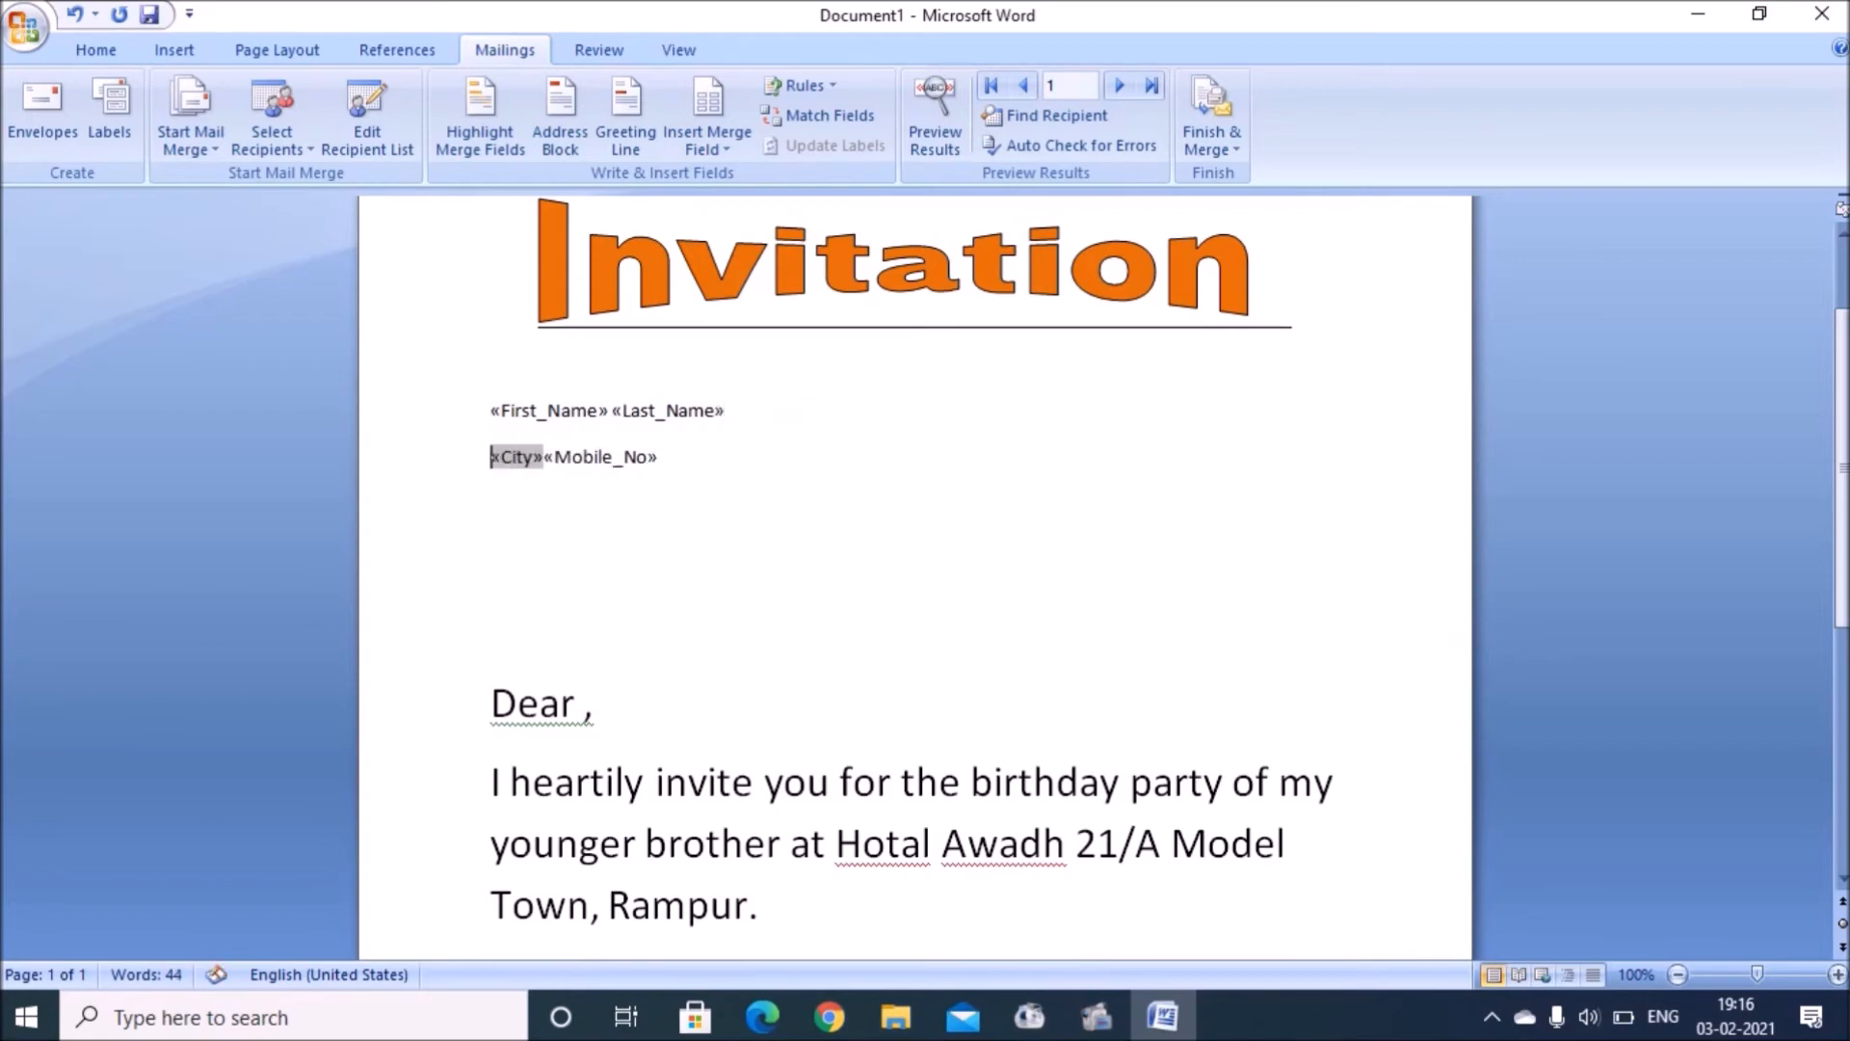
key(Right)
key(Right)
key(Right)
key(Right)
key(Right)
key(Right)
key(Right)
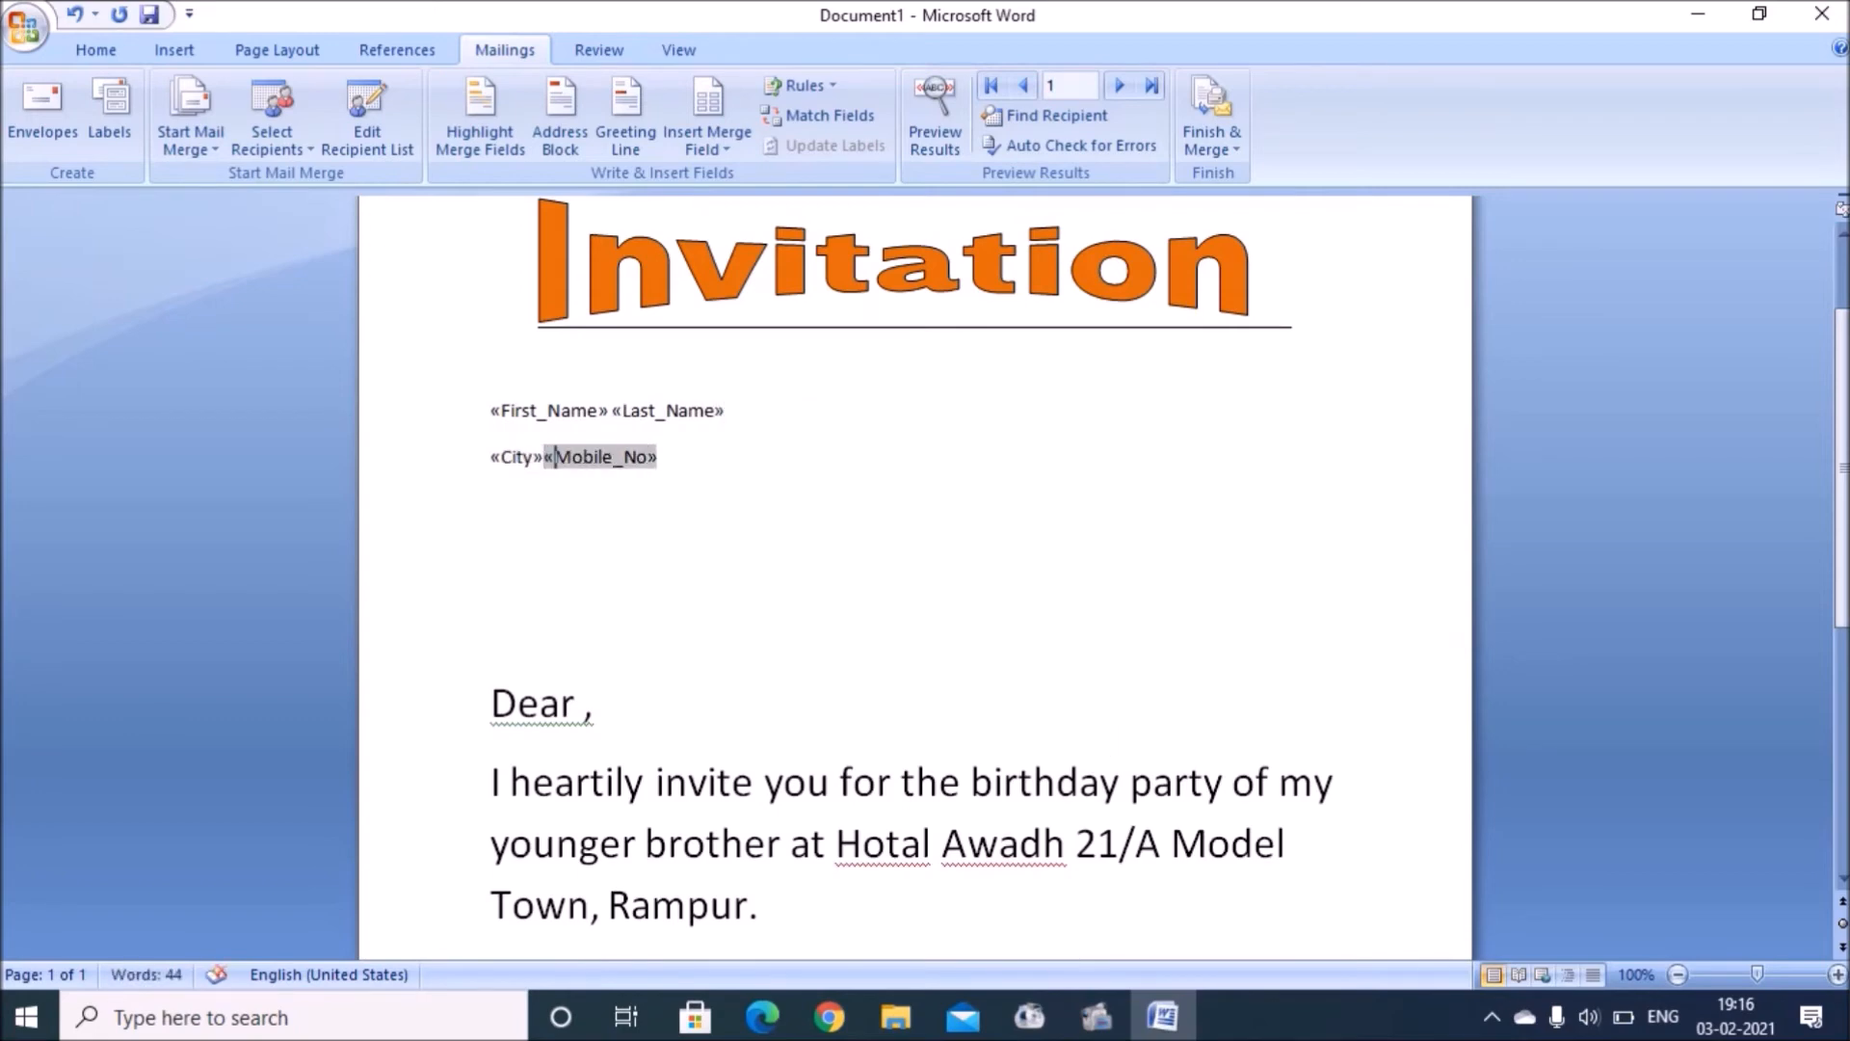
key(Return)
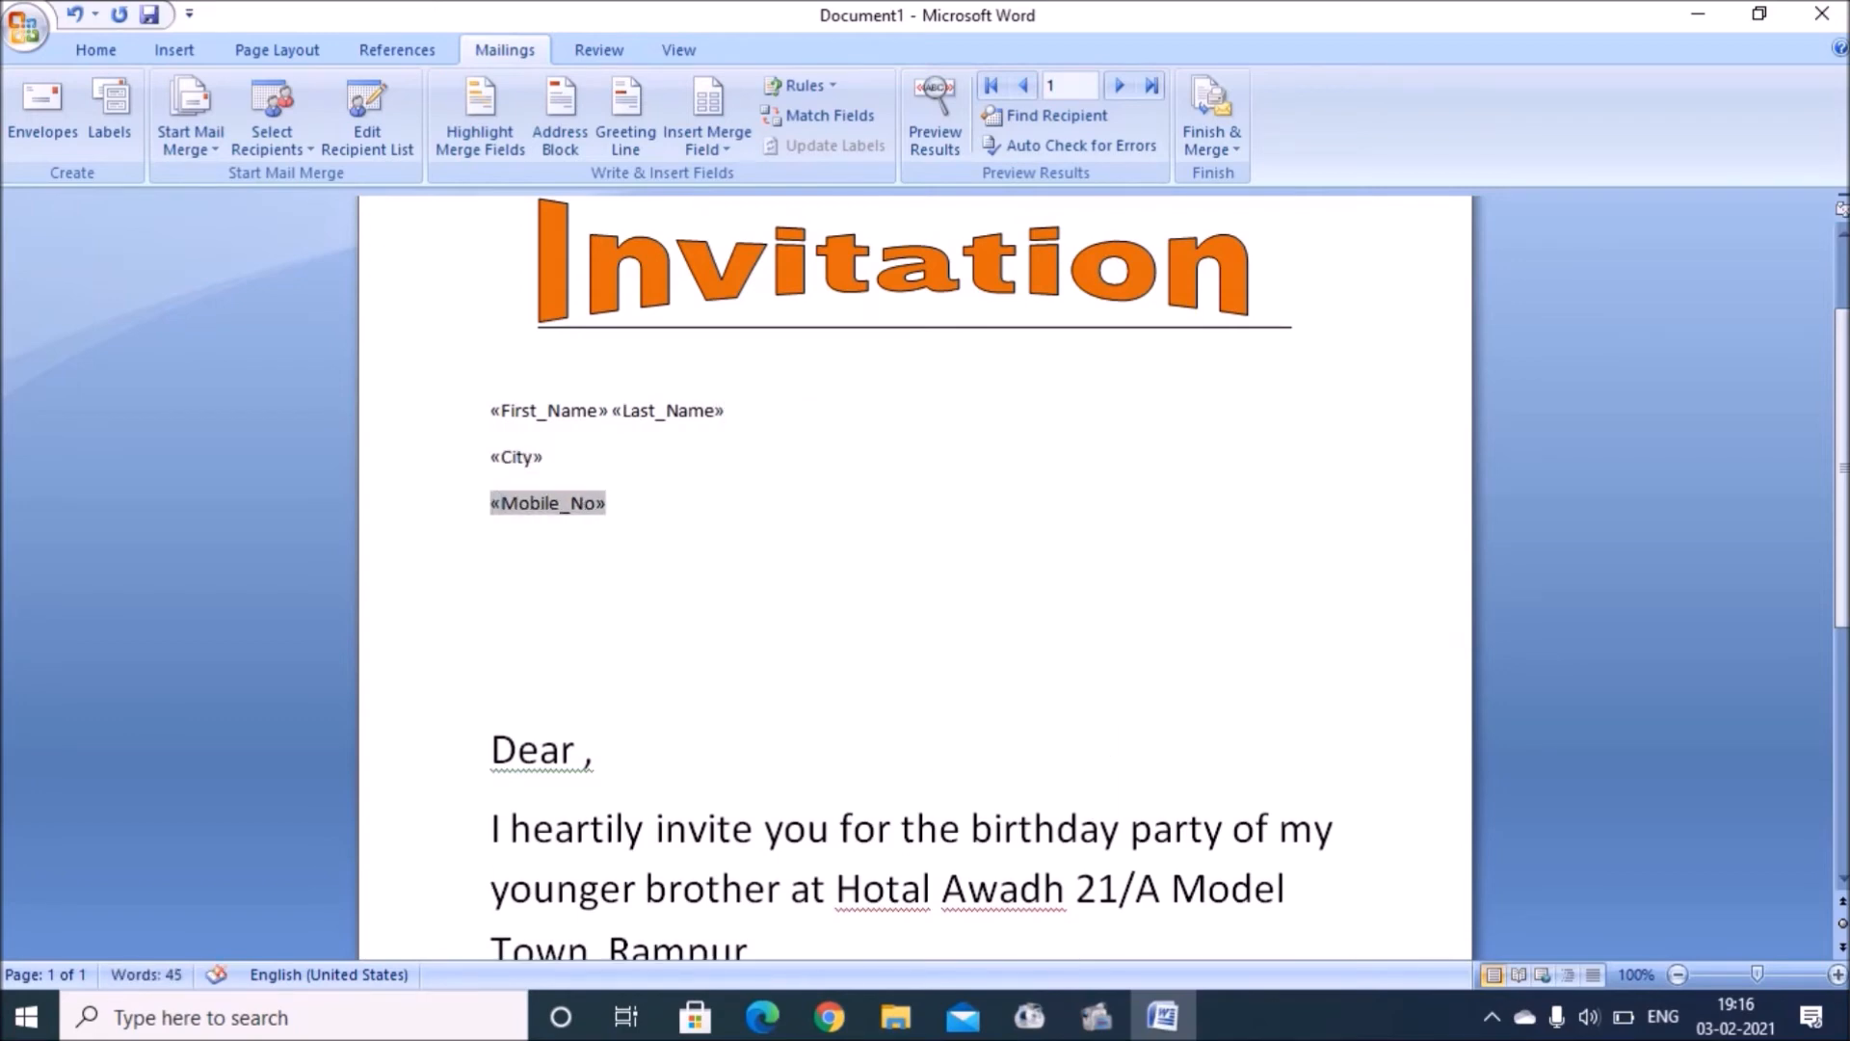
key(Right)
key(Right)
key(Right)
key(Right)
key(Right)
key(Right)
key(Right)
key(shift+Up)
key(shift+Up)
key(shift+Up)
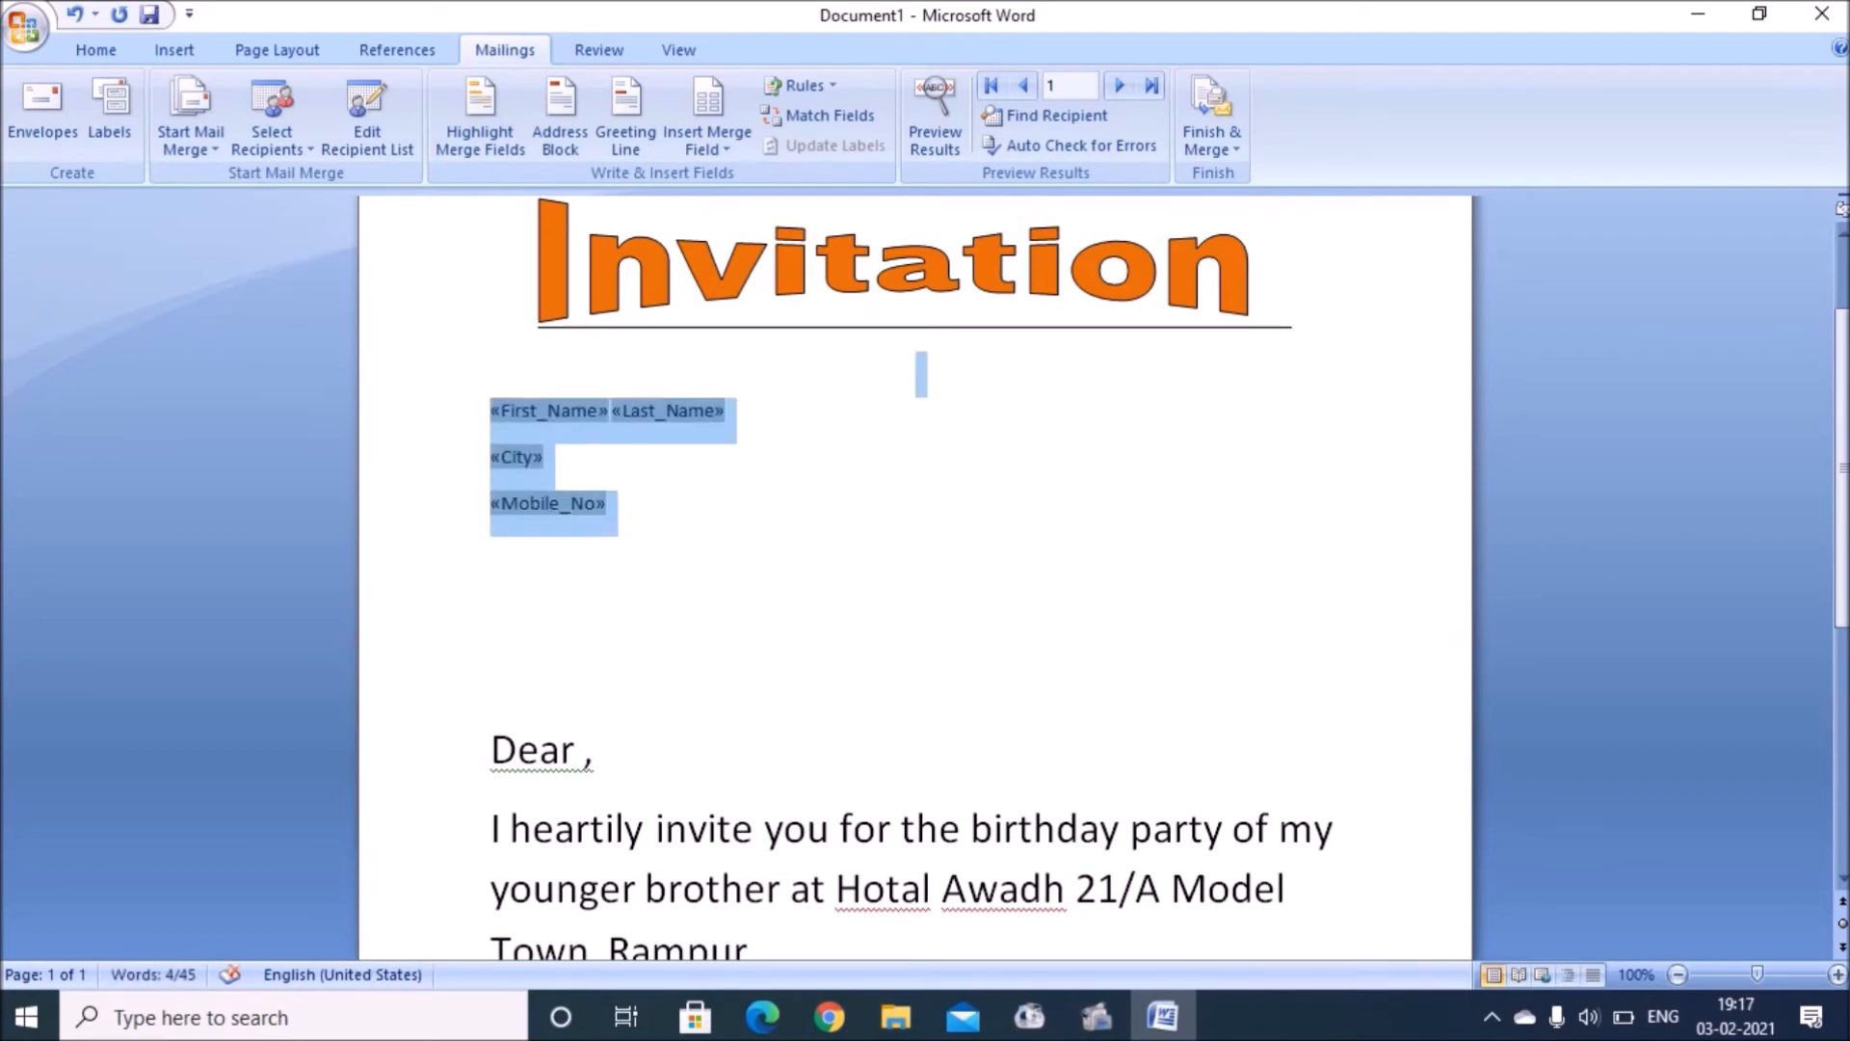
key(shift+Up)
Step: Format the selected merge fields in Lucida Handwriting, enlarged to size 14
key(shift+Down)
key(shift+Down)
click(83, 38)
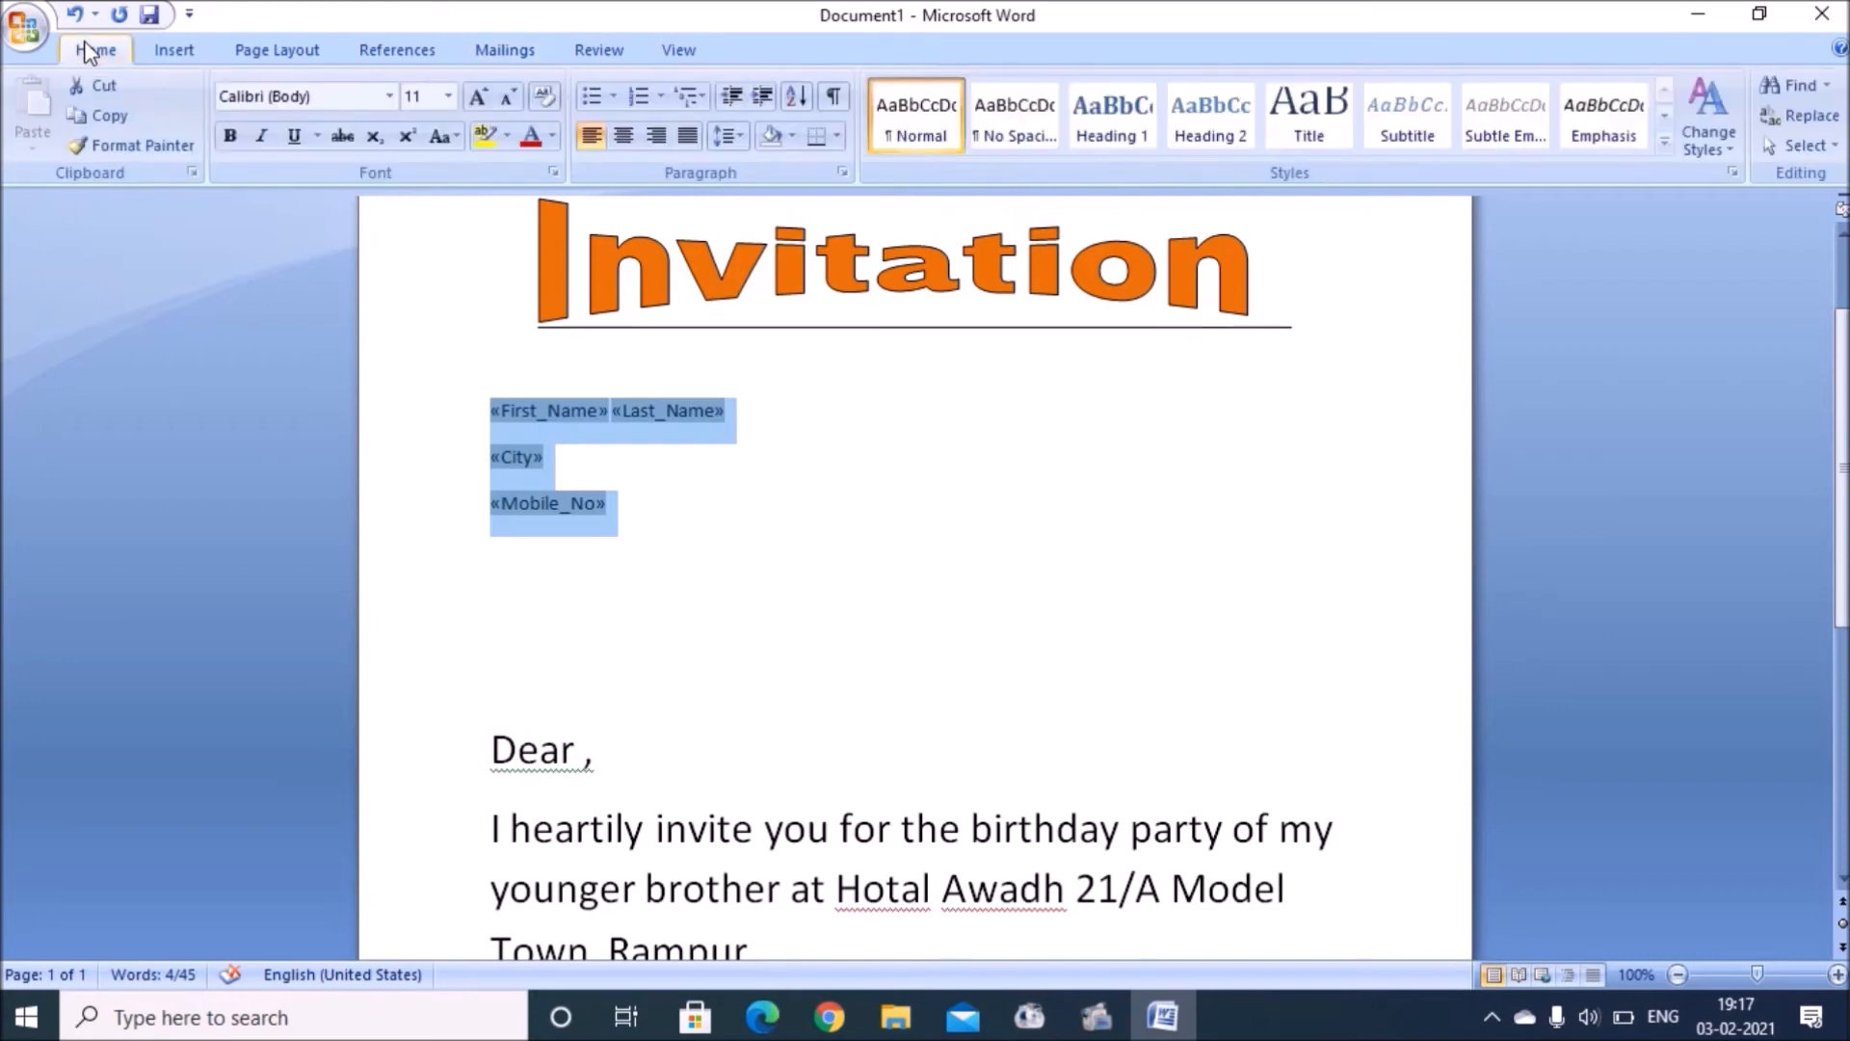
click(394, 98)
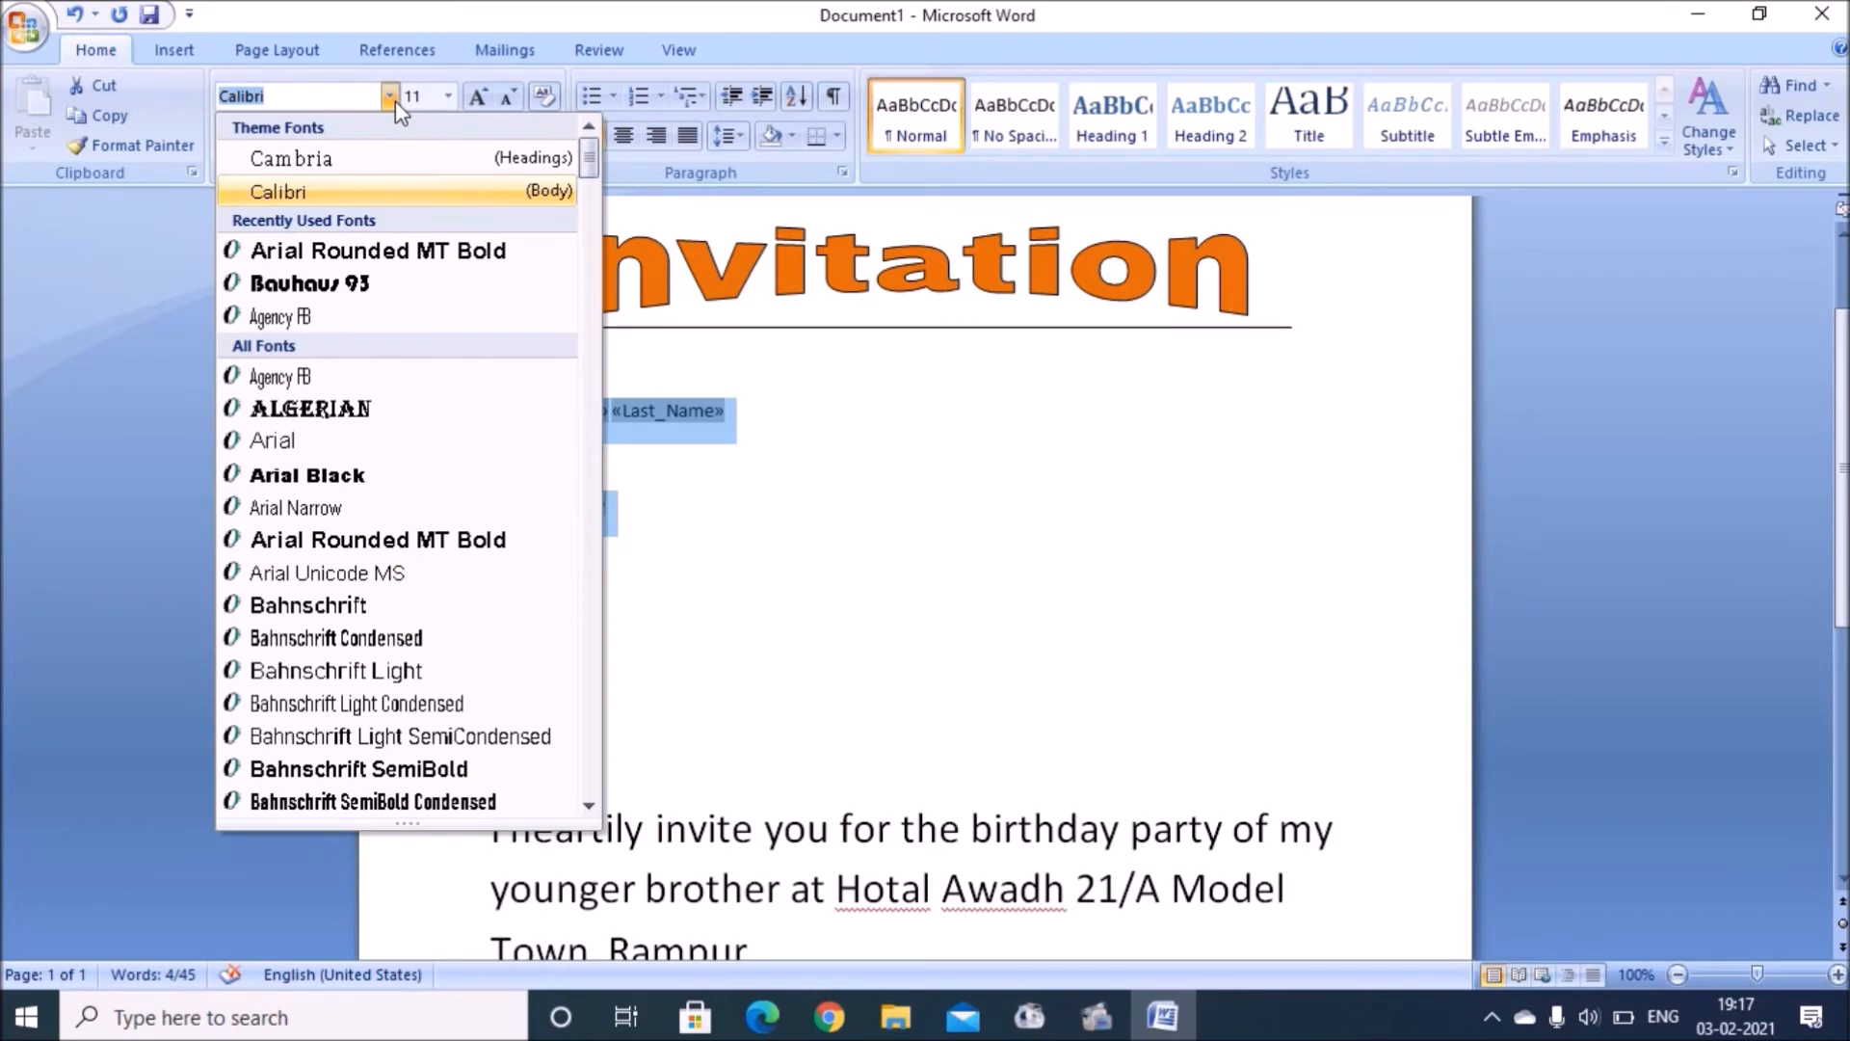
text(Lucida Bright)
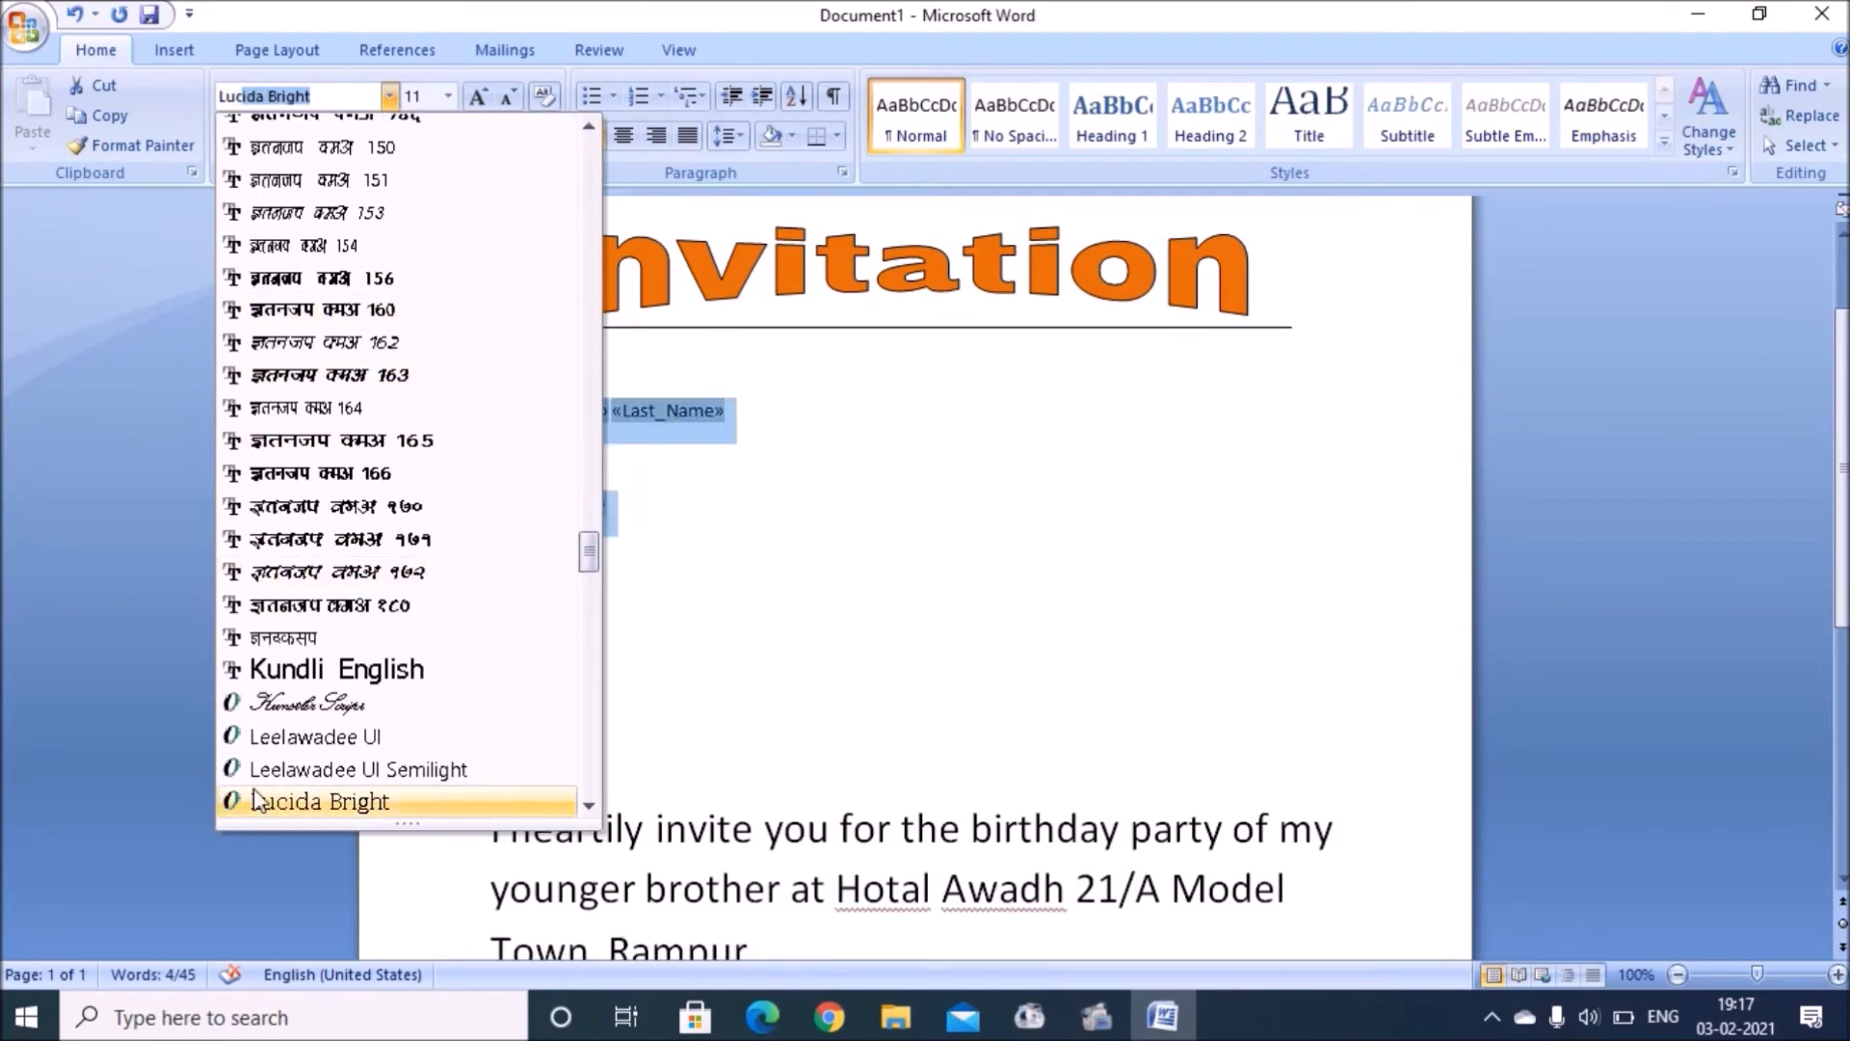
click(588, 805)
click(588, 804)
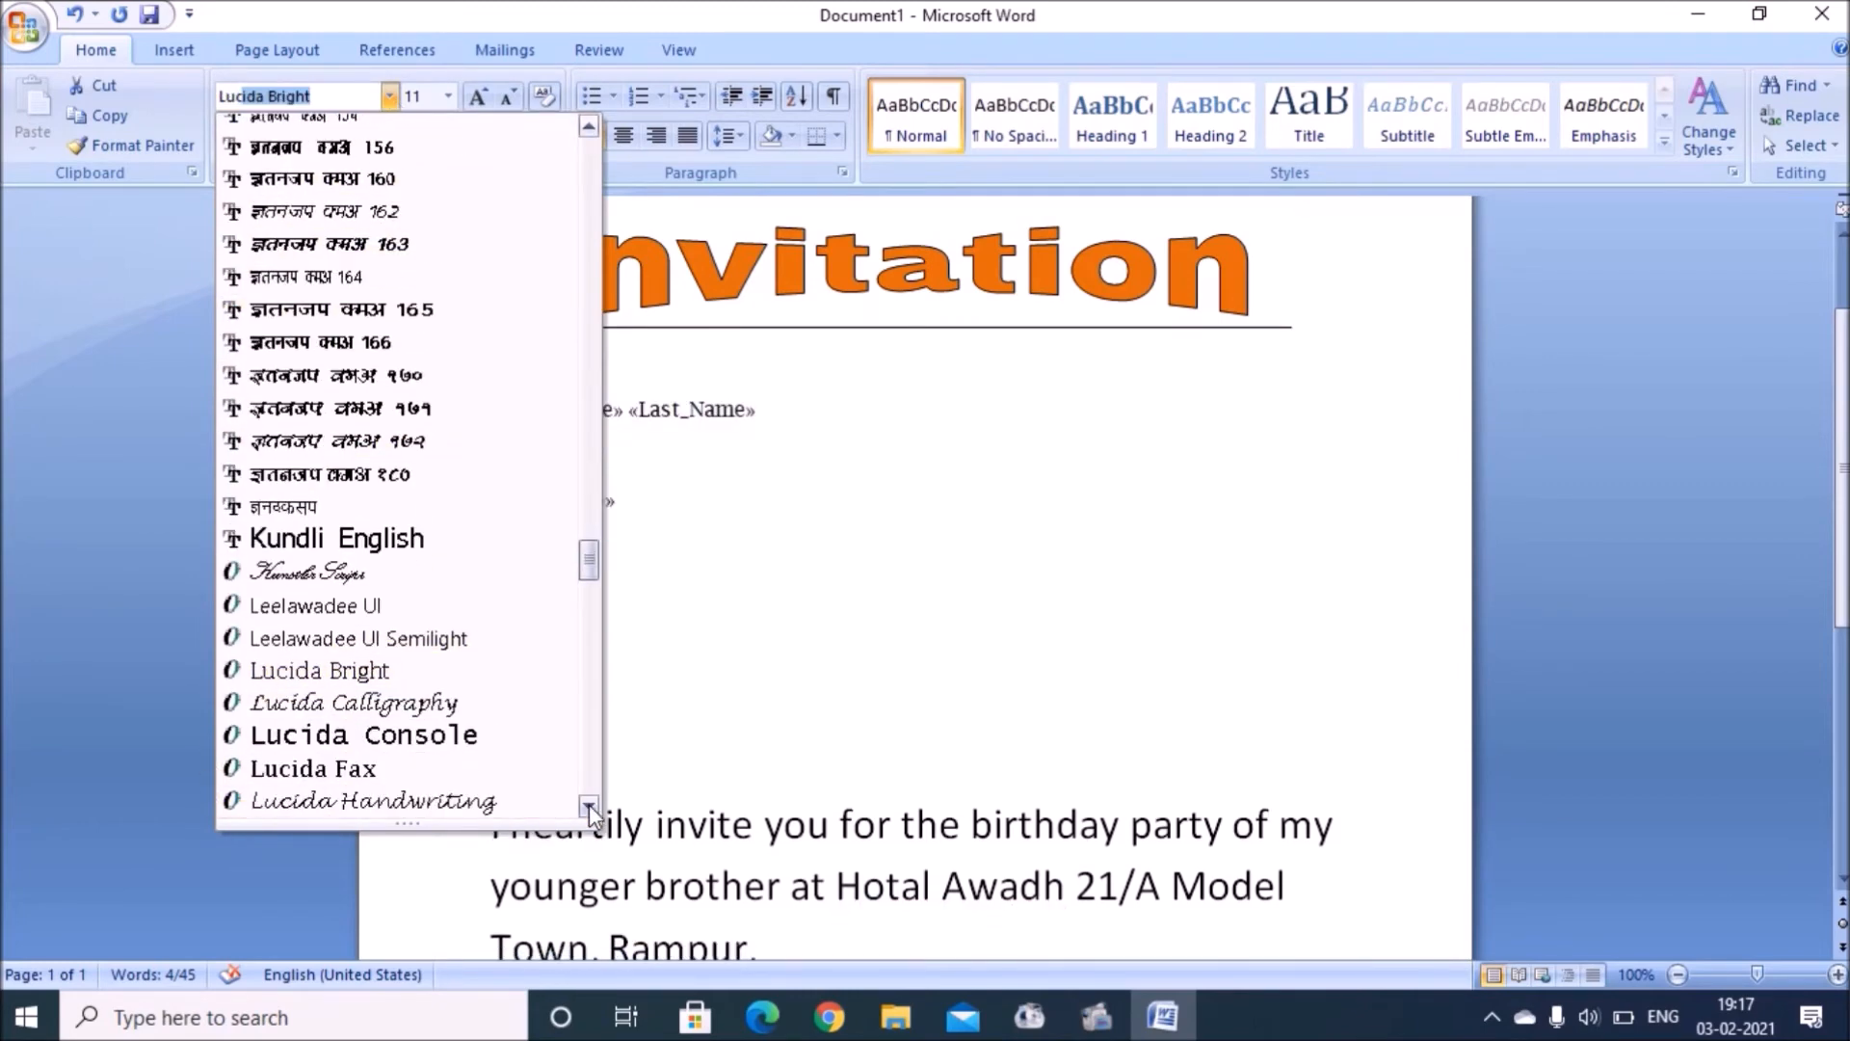
click(587, 804)
click(501, 736)
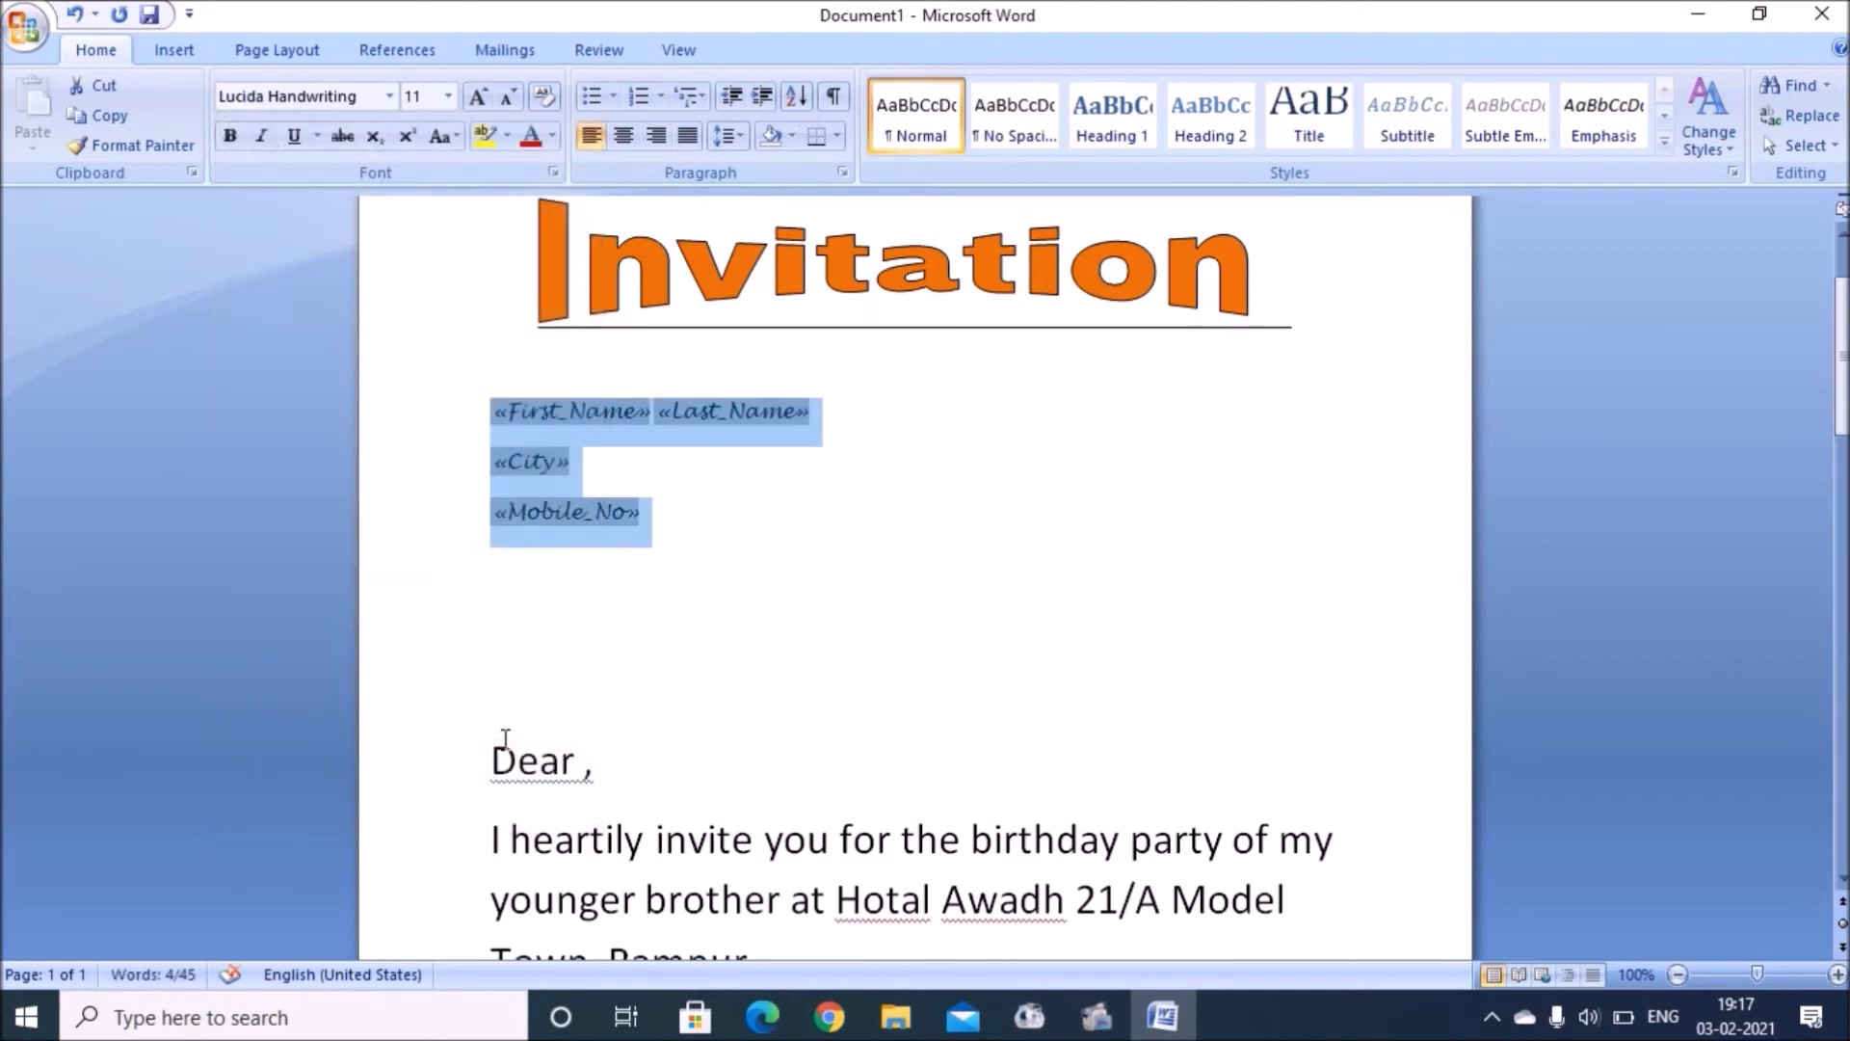
key(ctrl+shift+period)
key(ctrl+shift+period)
key(ctrl+shift+period)
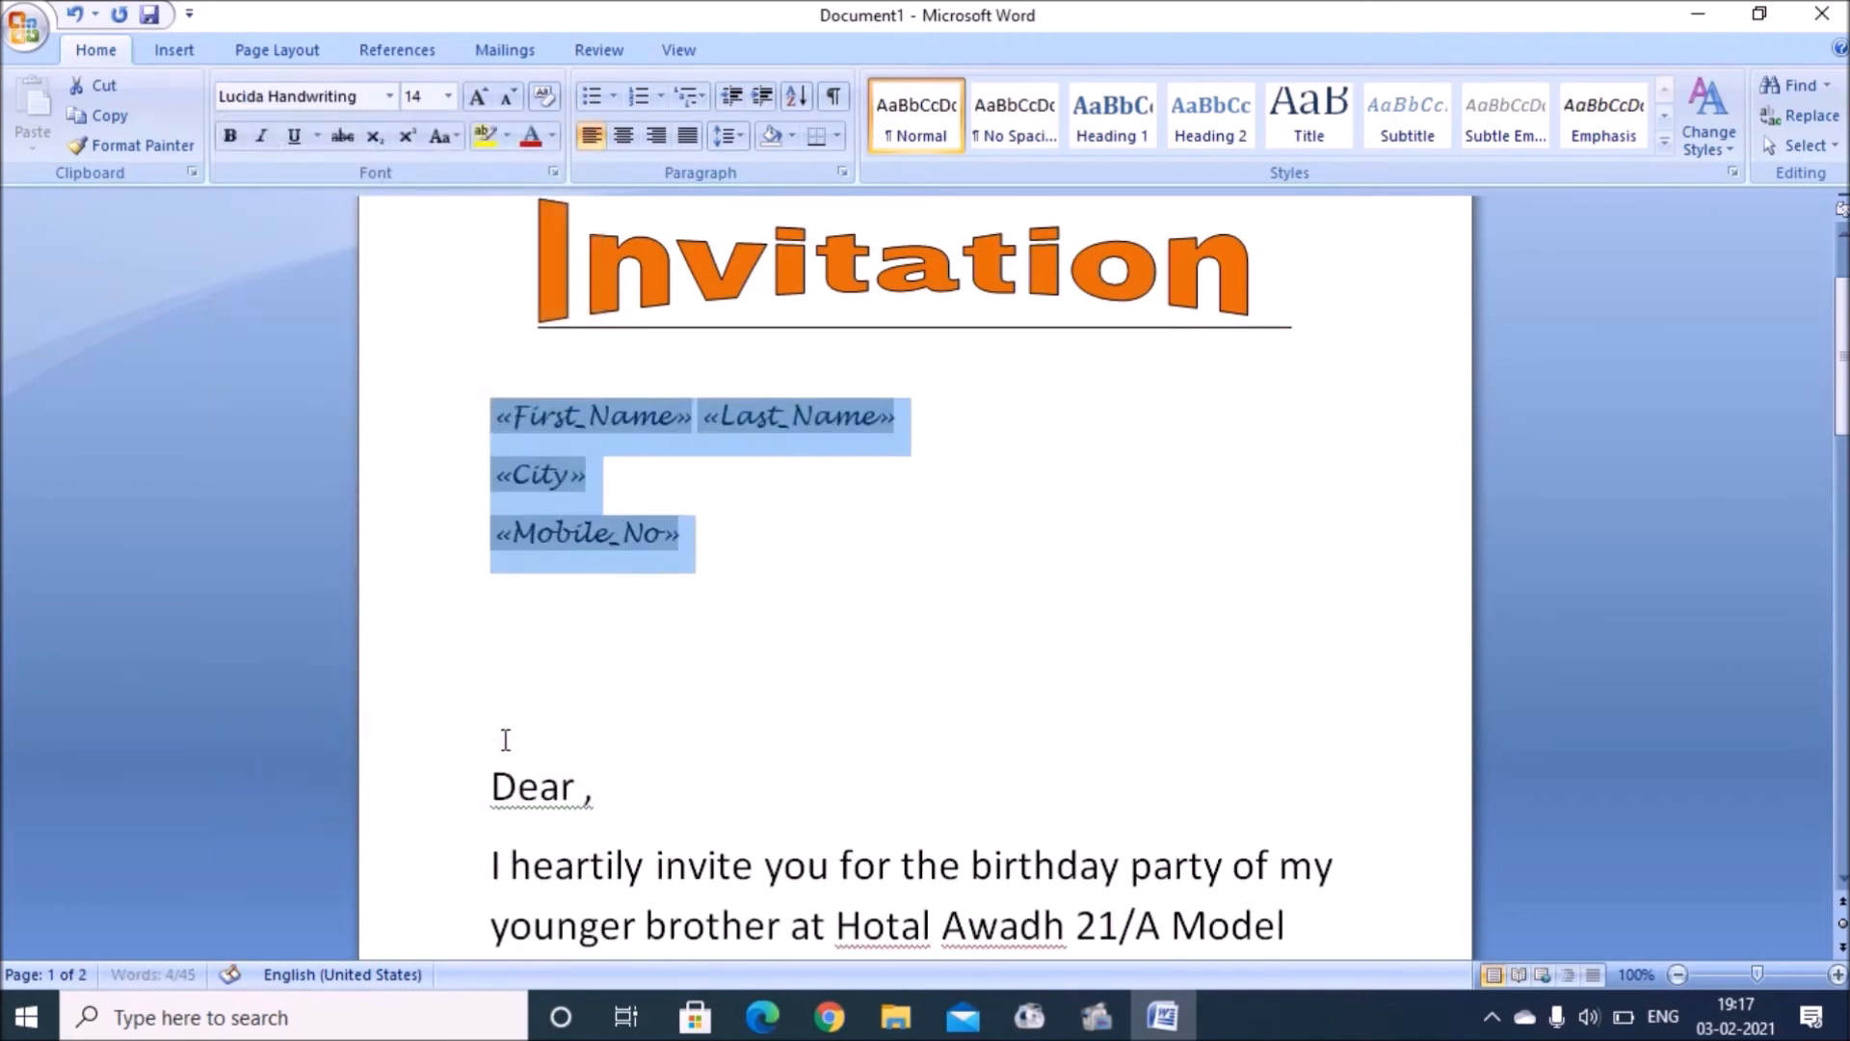
click(503, 715)
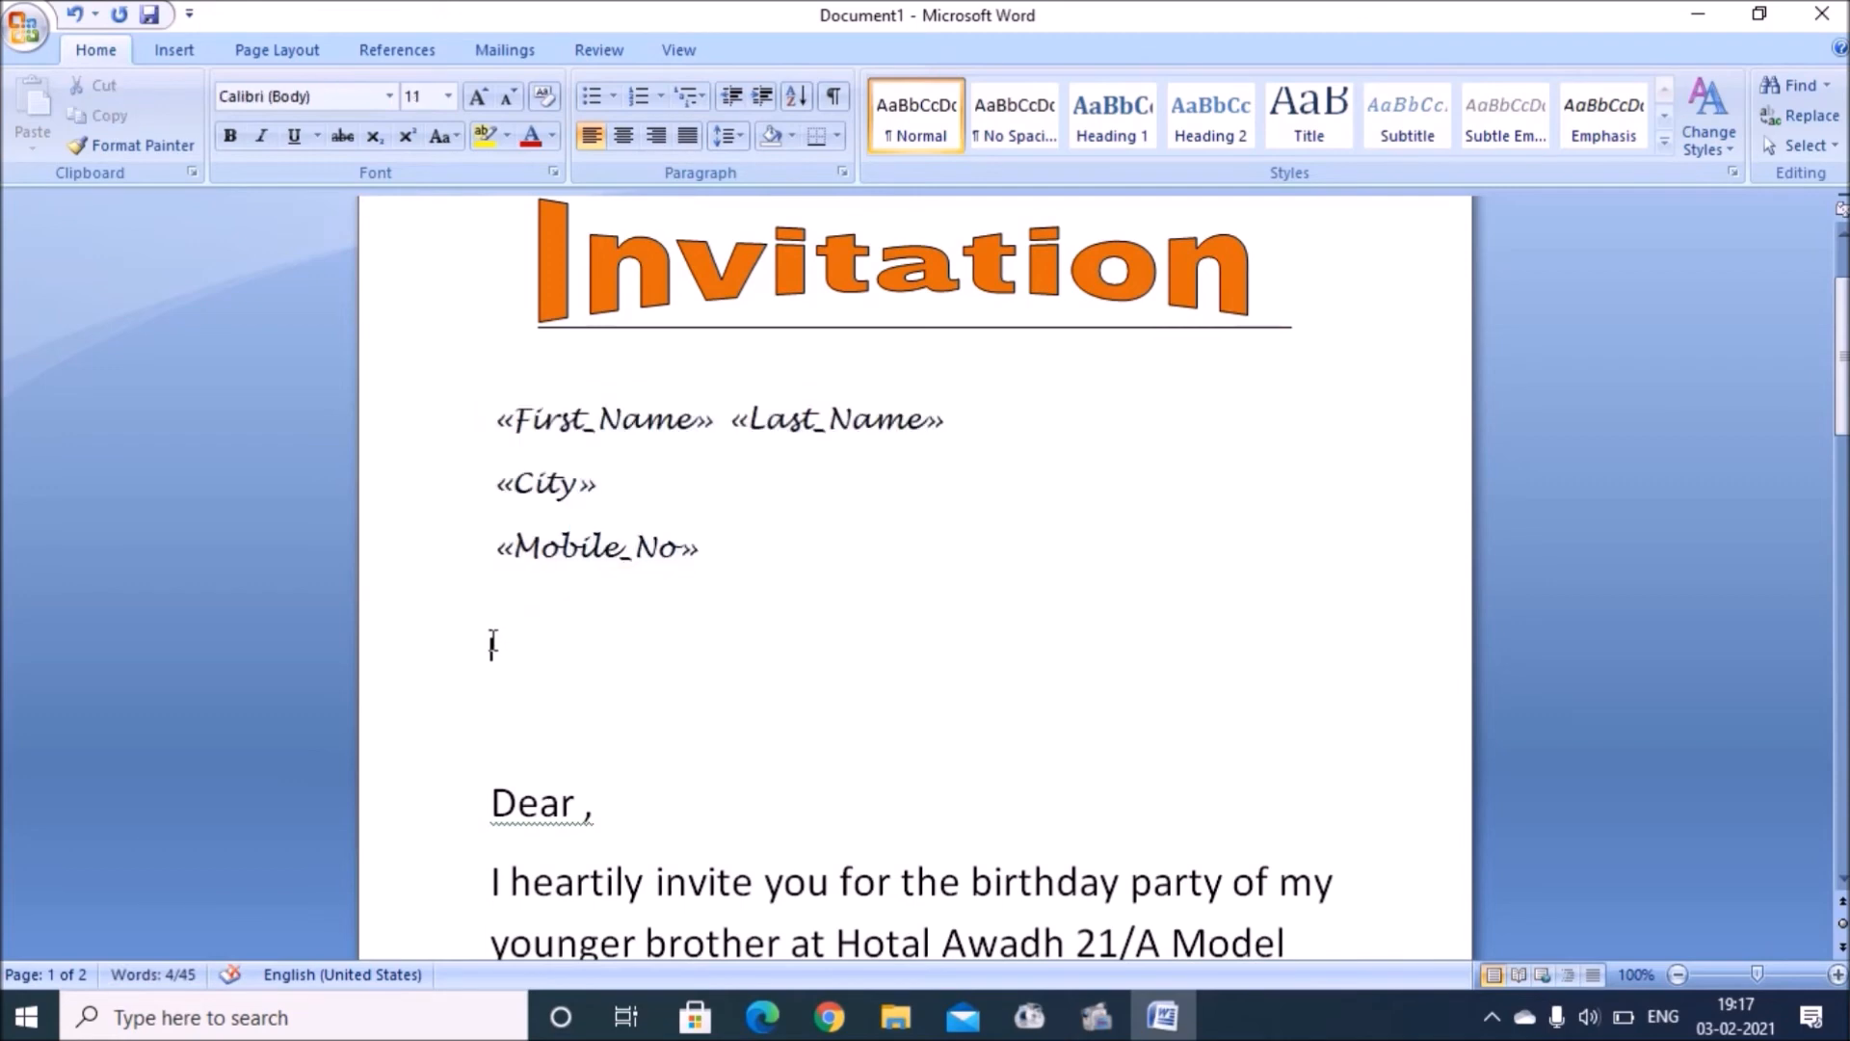
Step: Remove the extra blank line above 'Dear ,', reset zoom to about 90%, and show the Mailings tools
key(Delete)
key(Delete)
key(Delete)
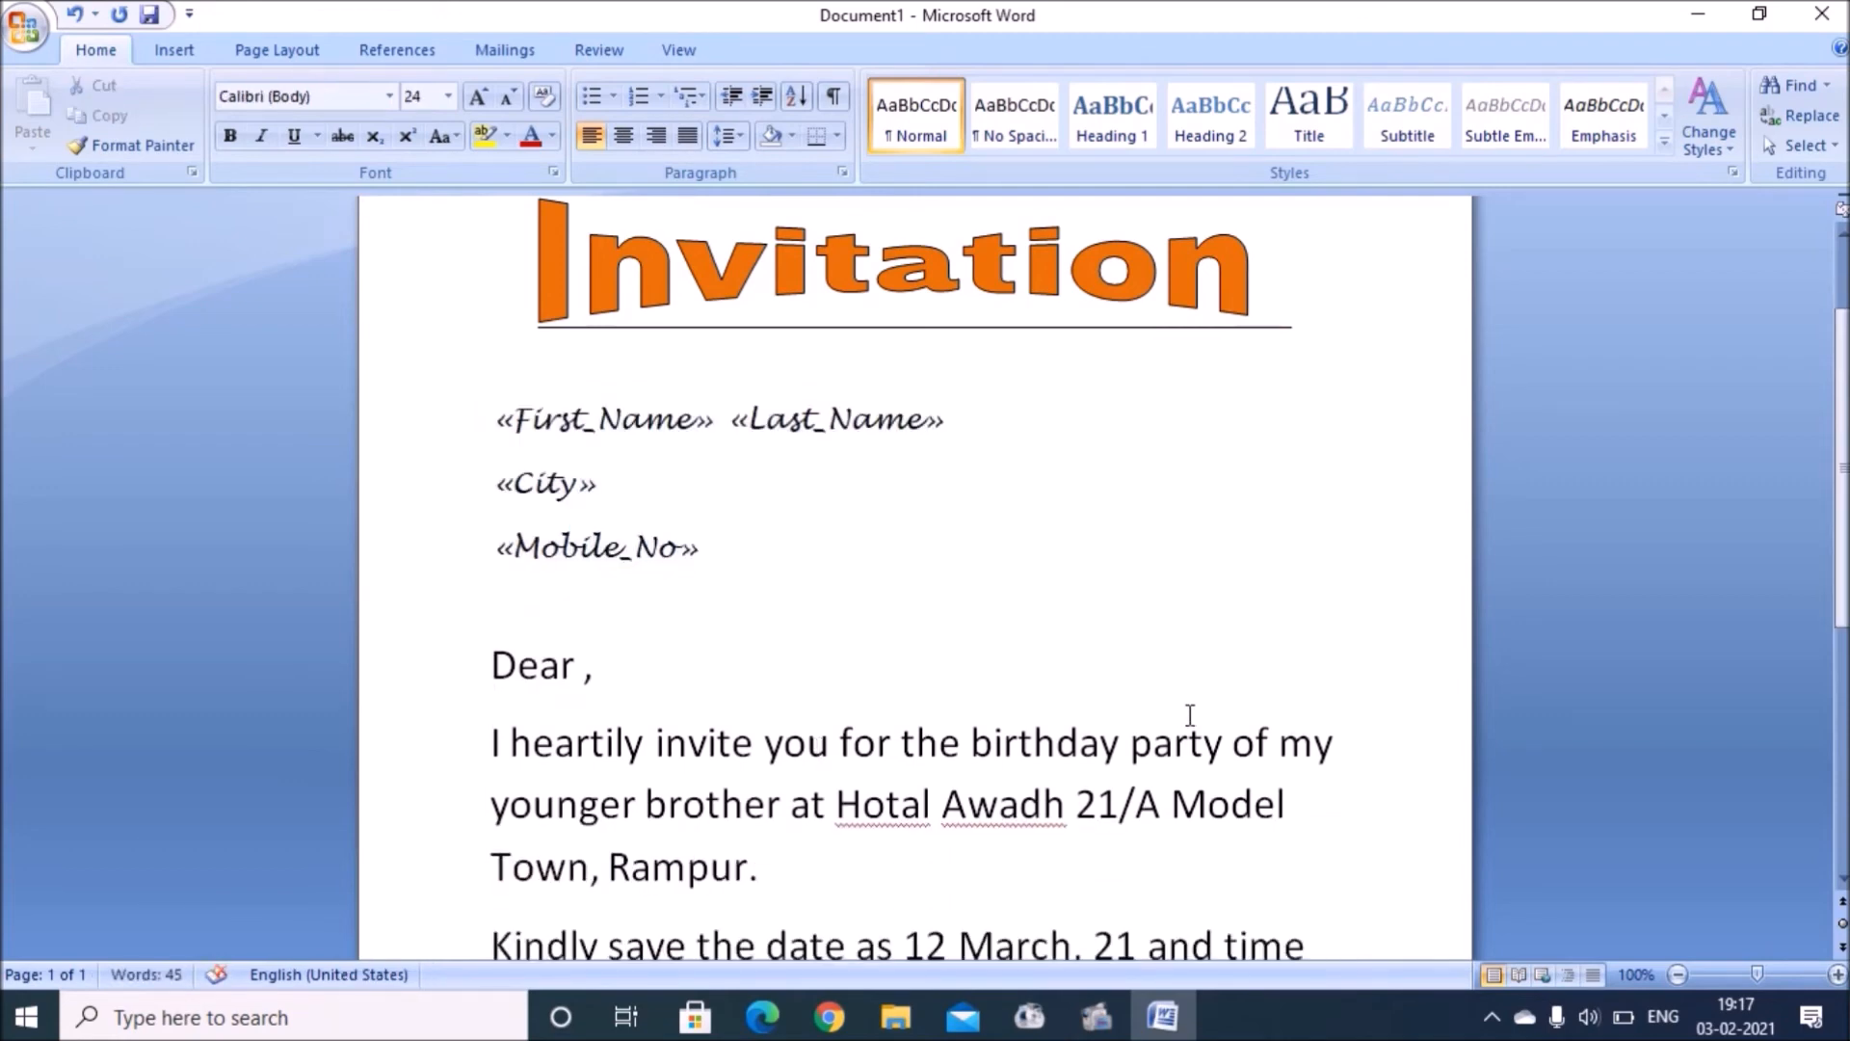
click(1673, 975)
click(1674, 975)
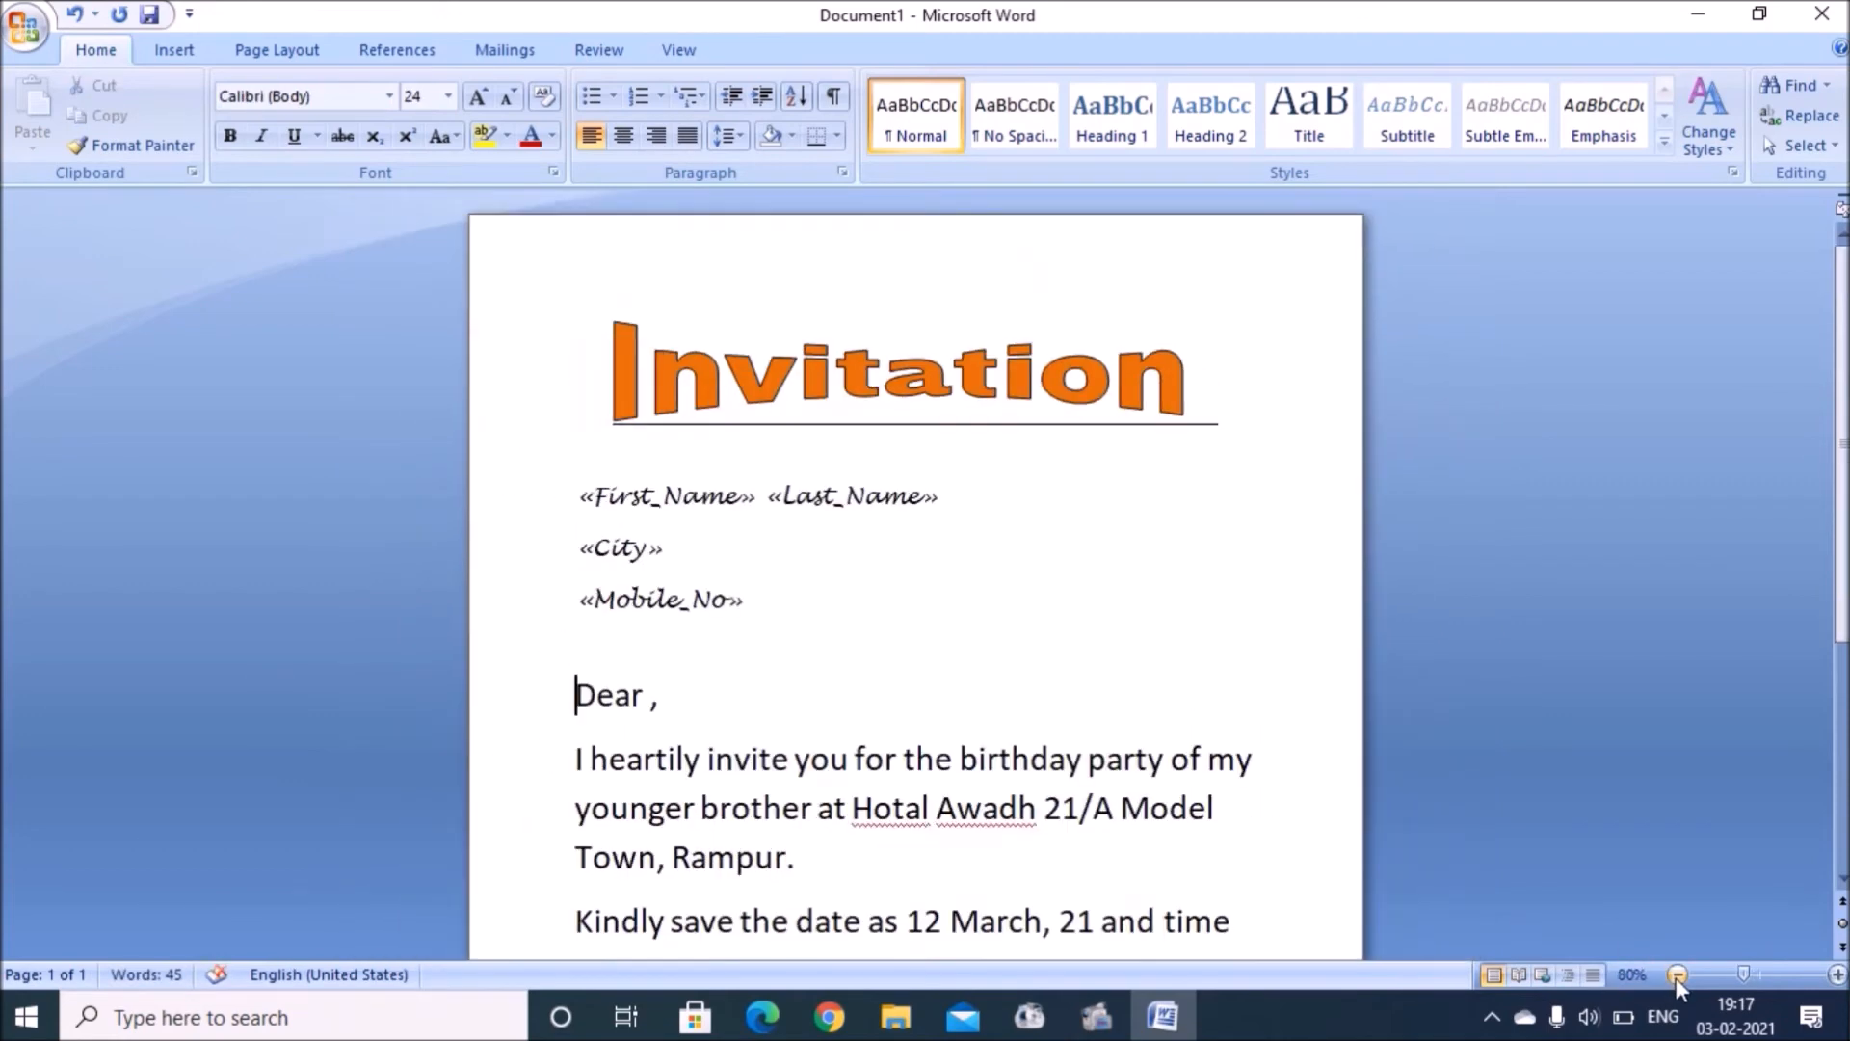
click(1674, 975)
click(1673, 975)
click(1674, 976)
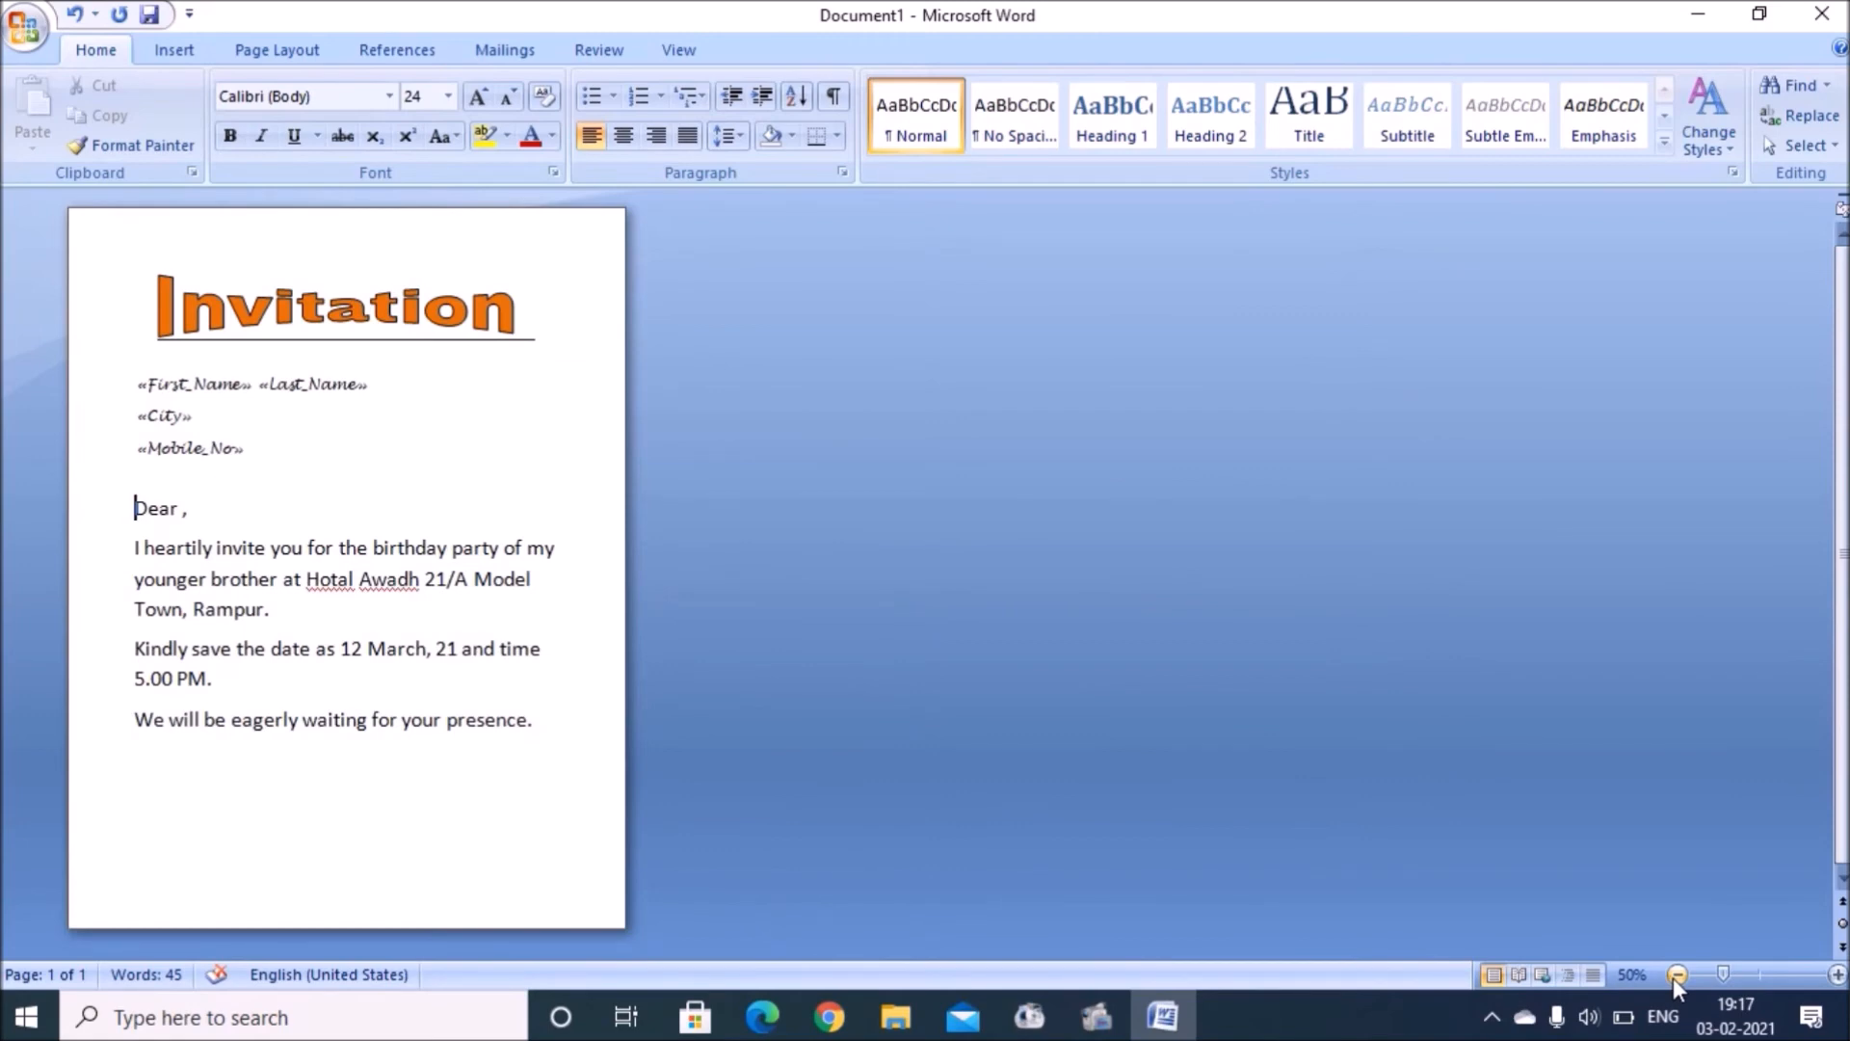
click(1837, 975)
click(1836, 975)
click(1836, 974)
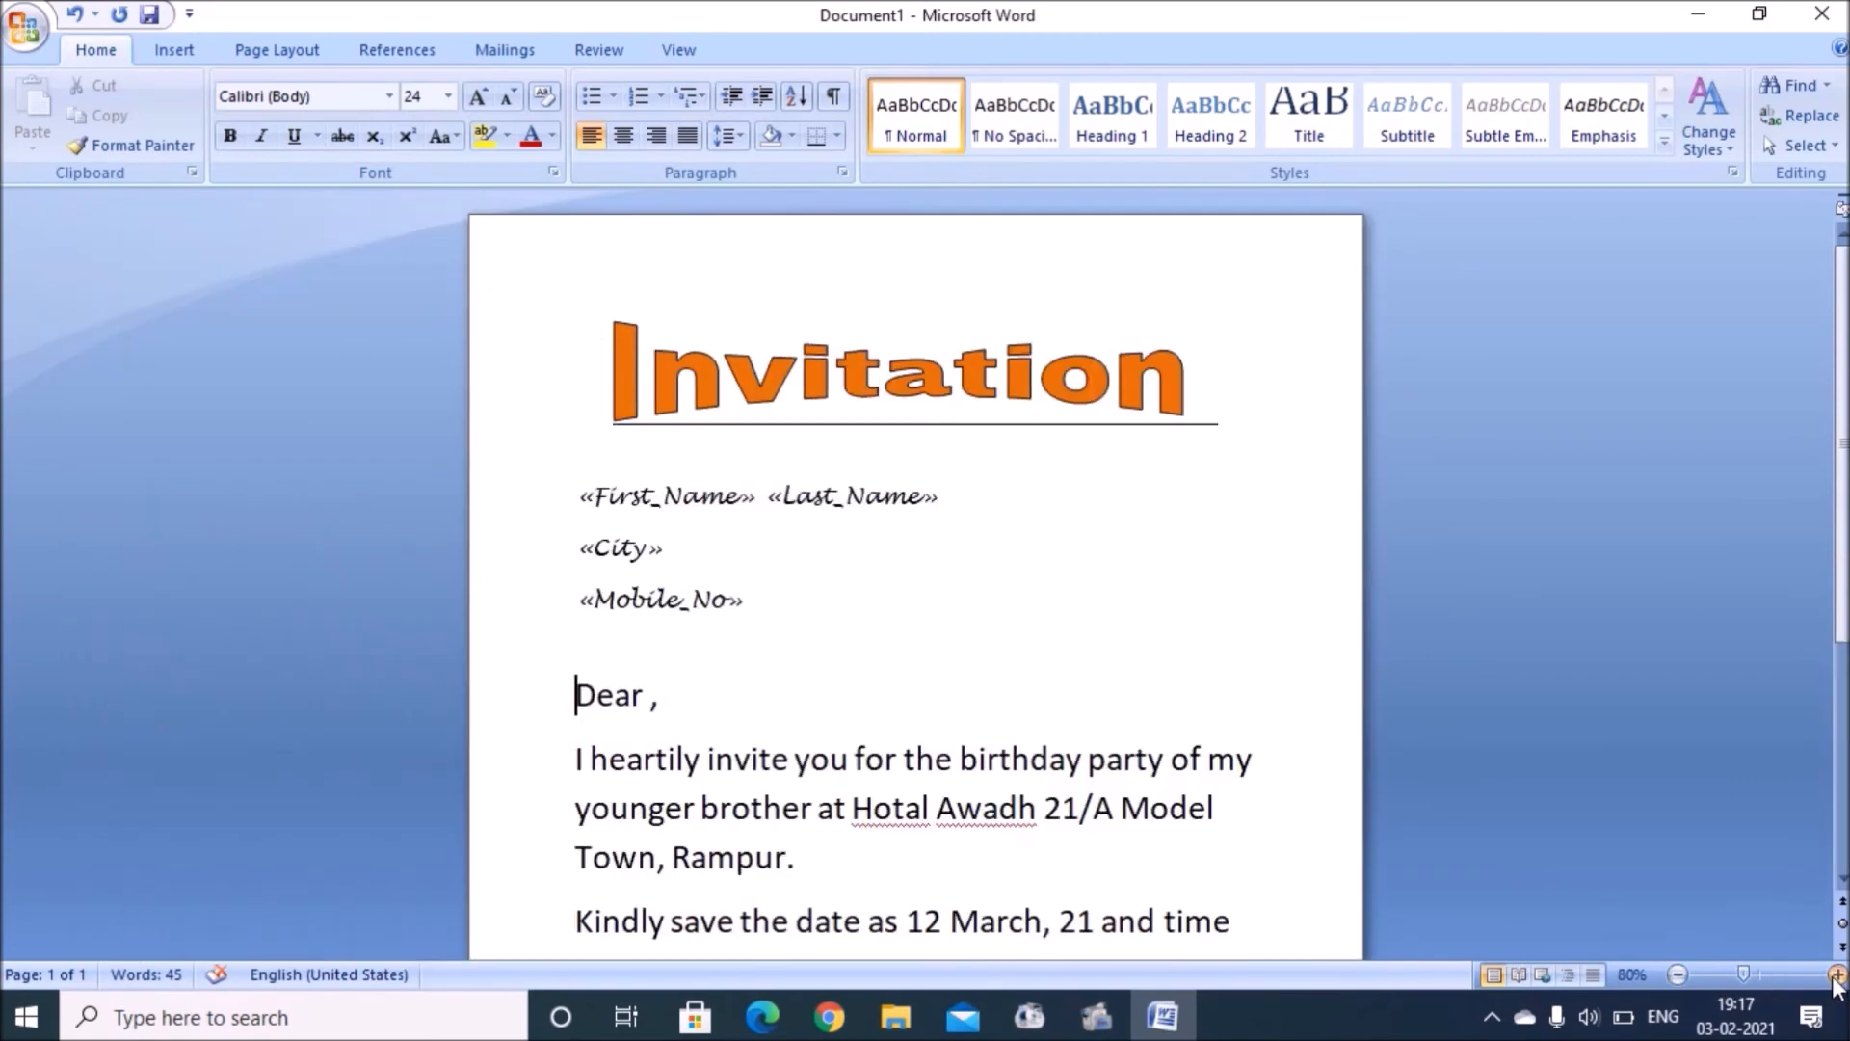
click(1836, 974)
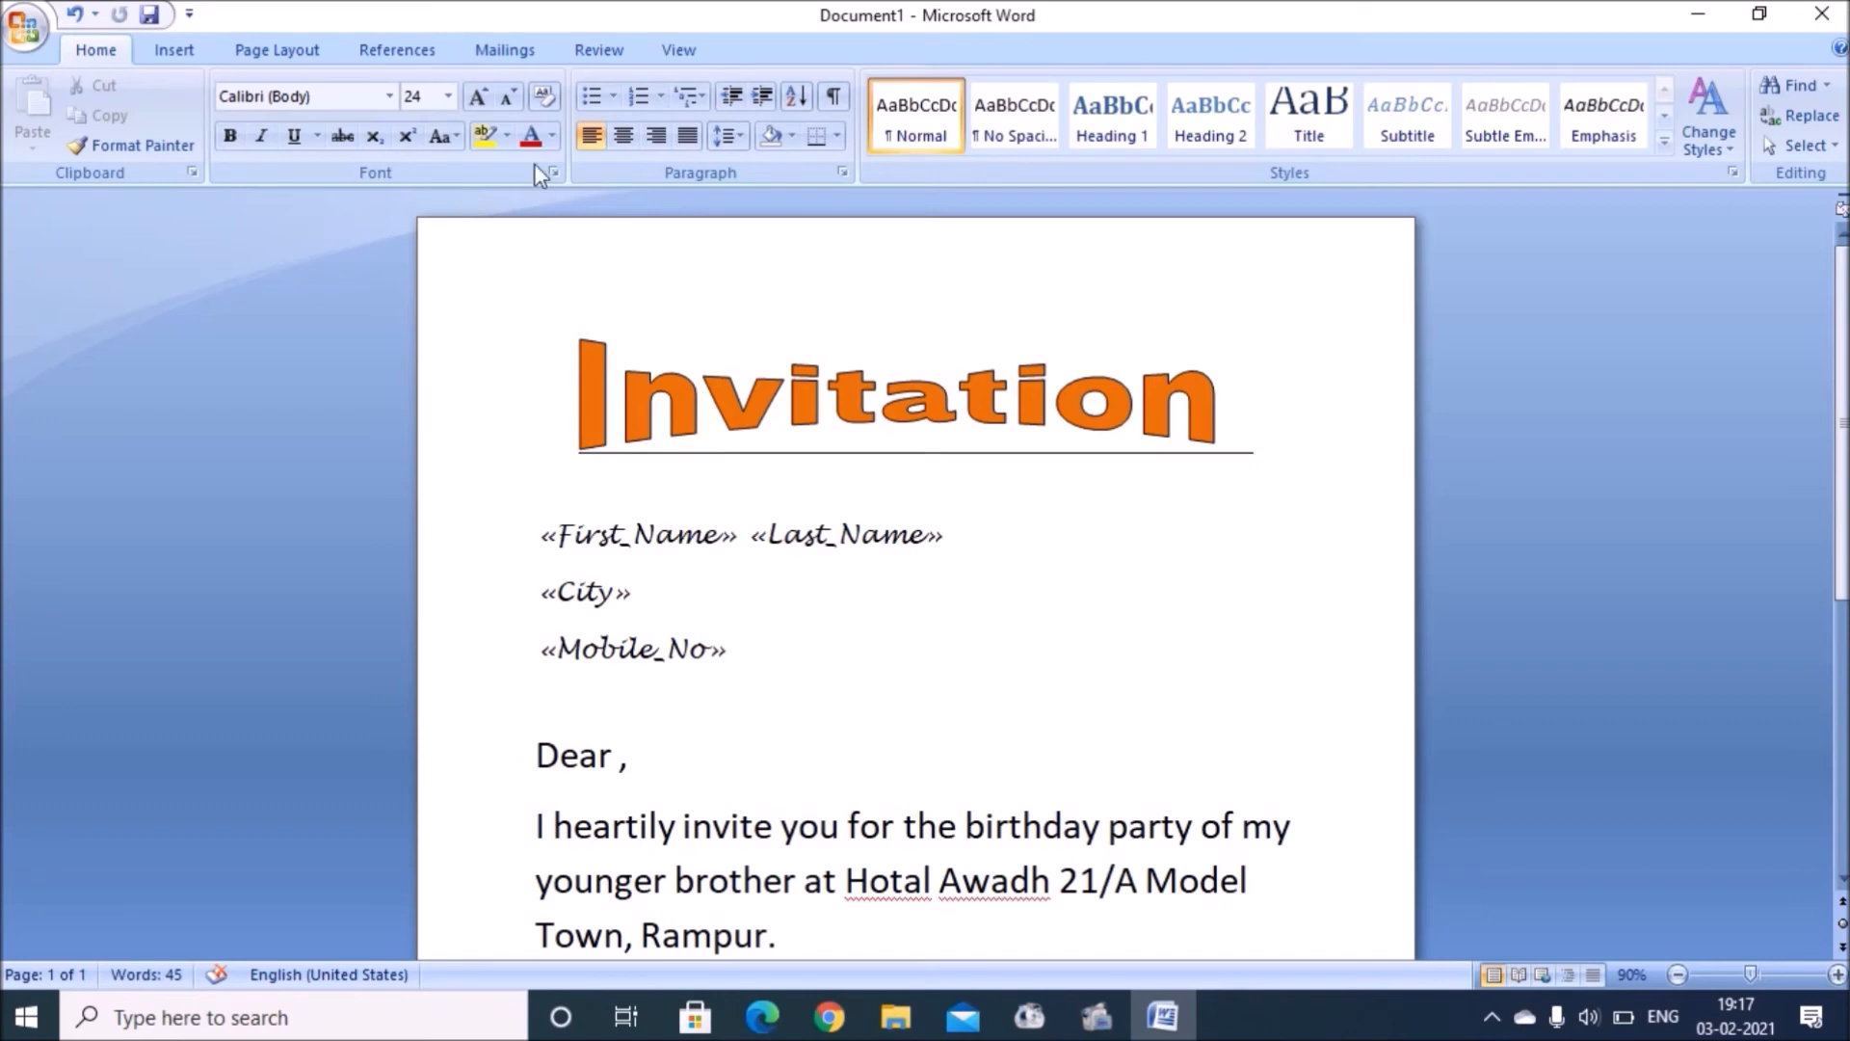
click(505, 51)
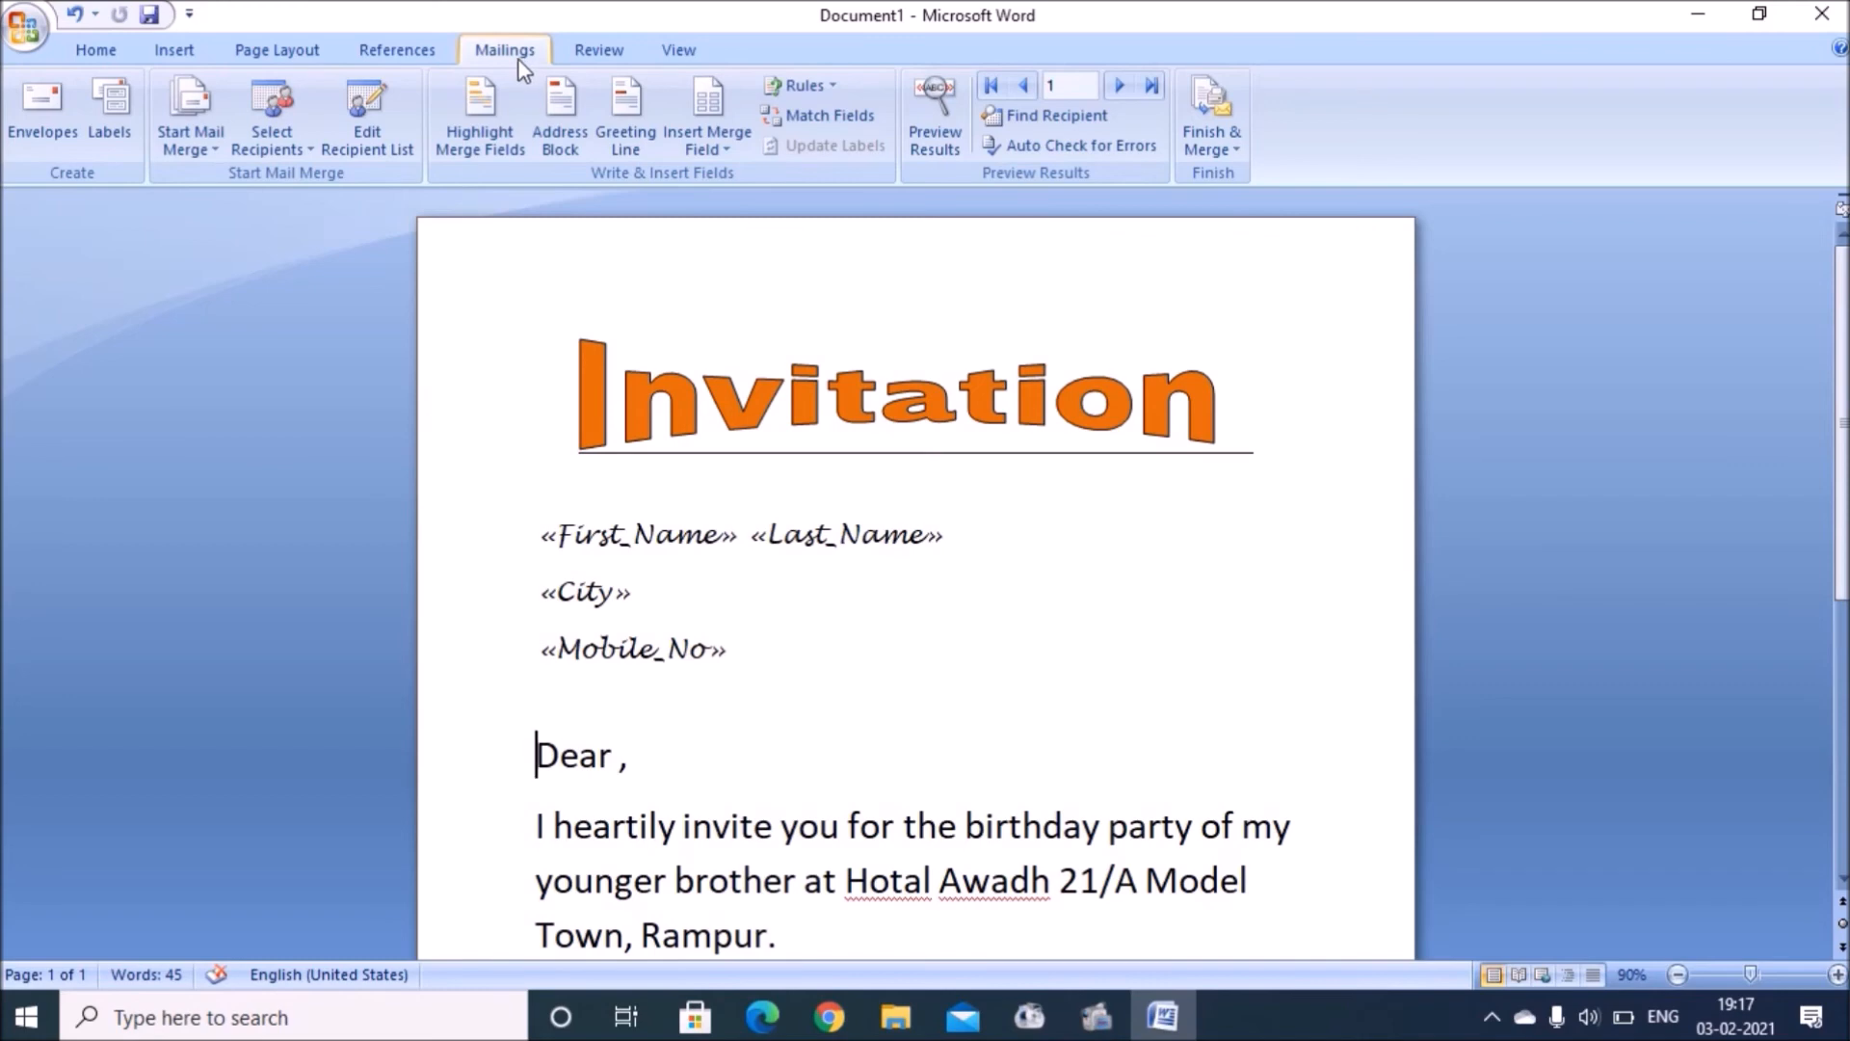
Step: Preview the letter with recipient data and step forward to record 4
click(918, 100)
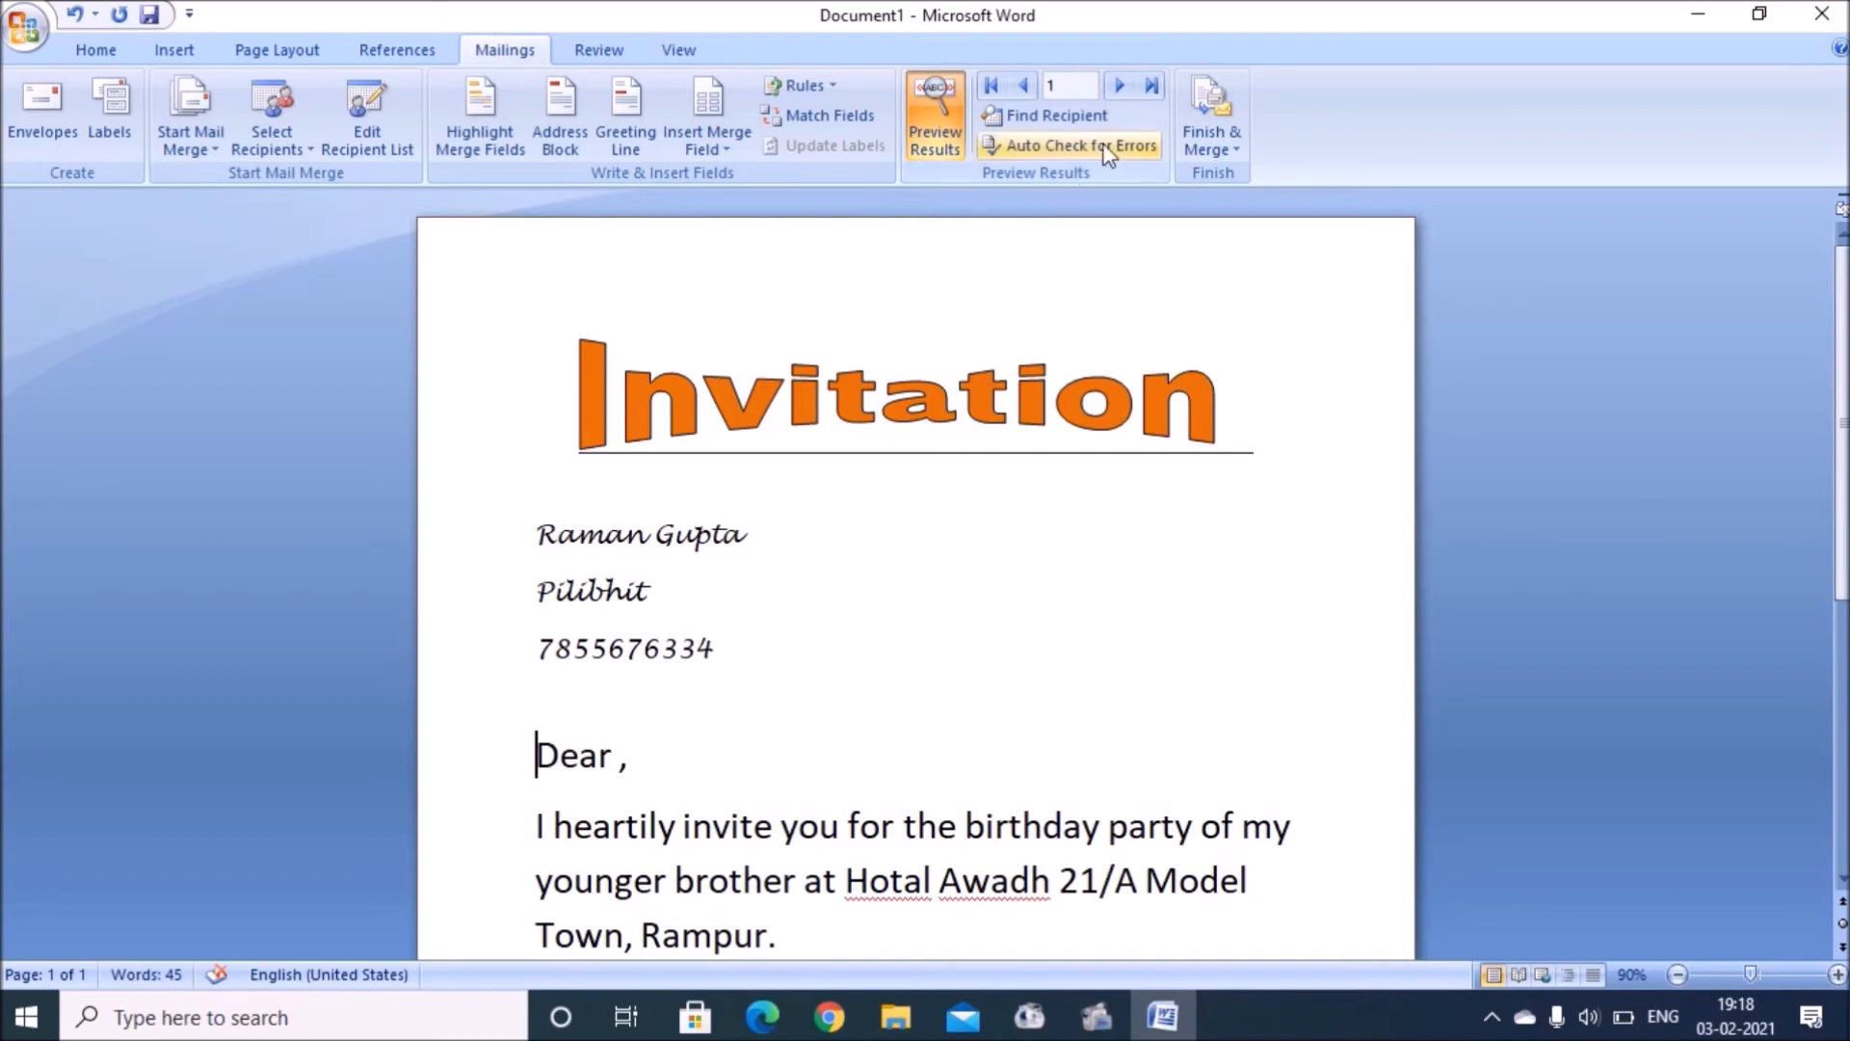
click(1118, 87)
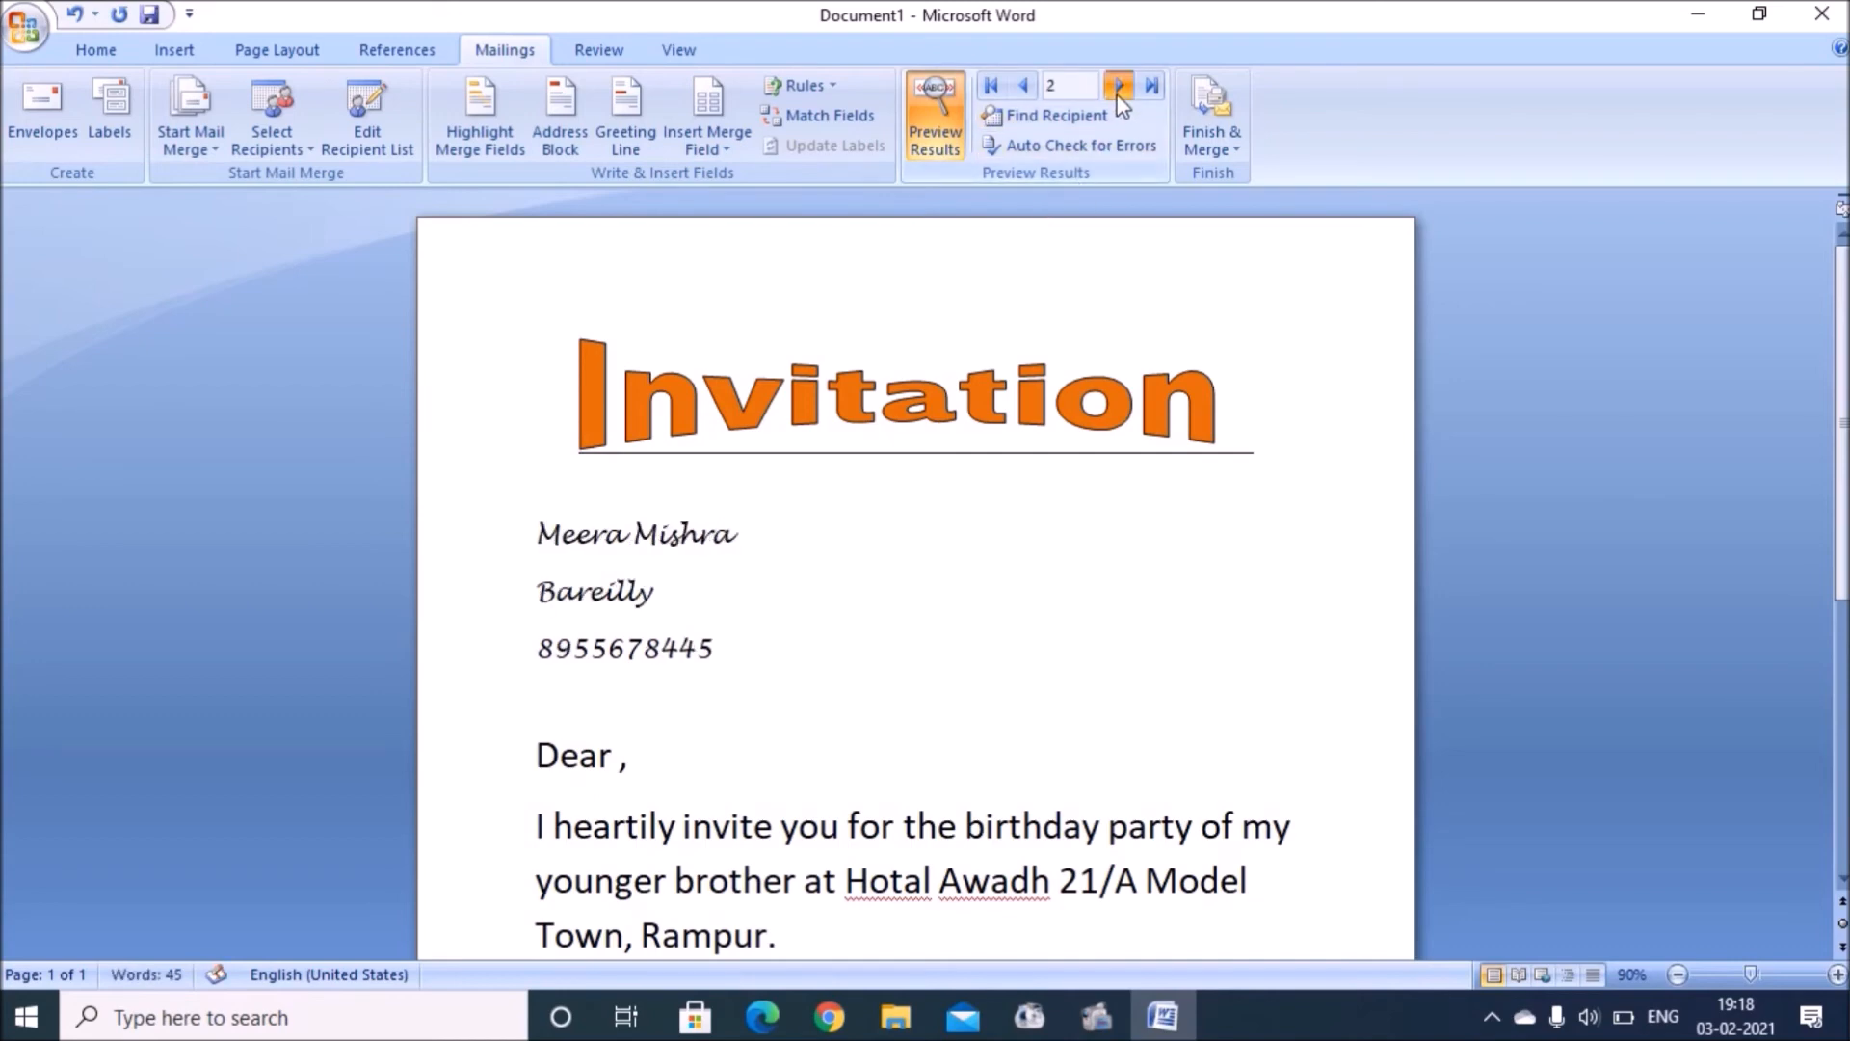
click(1119, 87)
click(1118, 87)
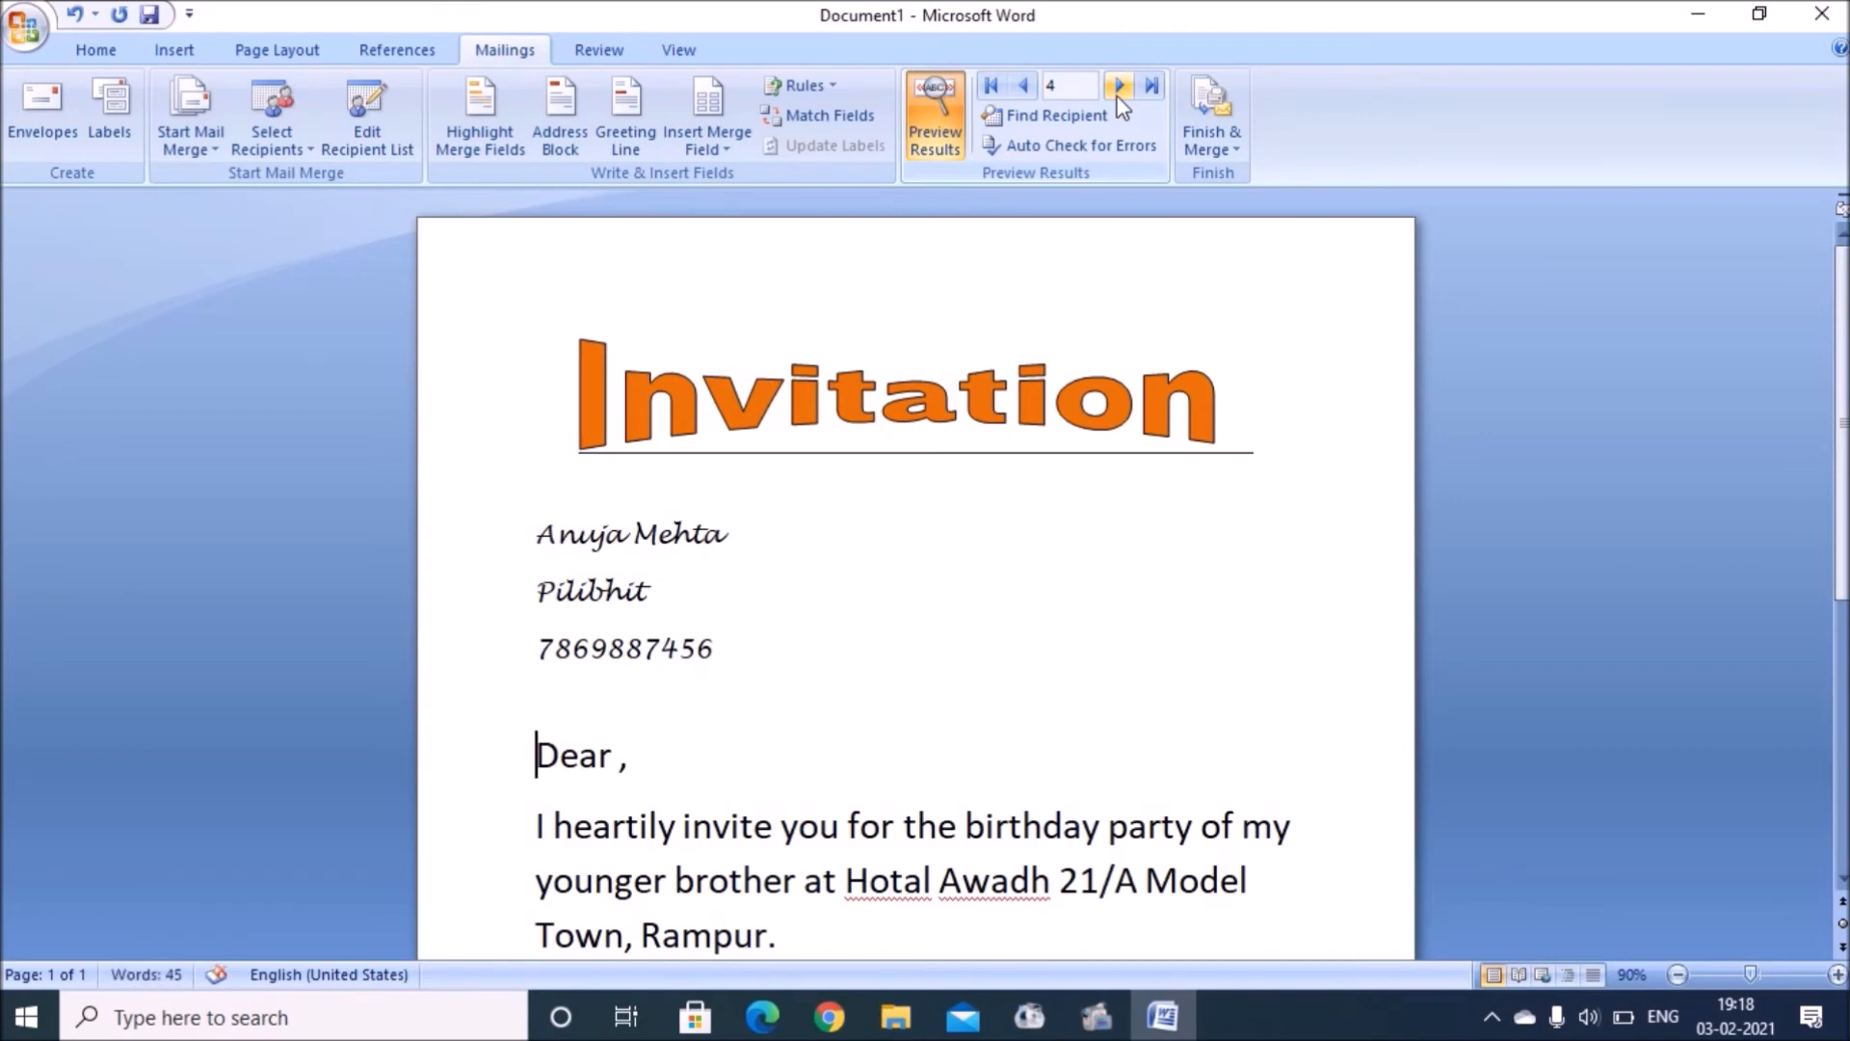
click(1200, 121)
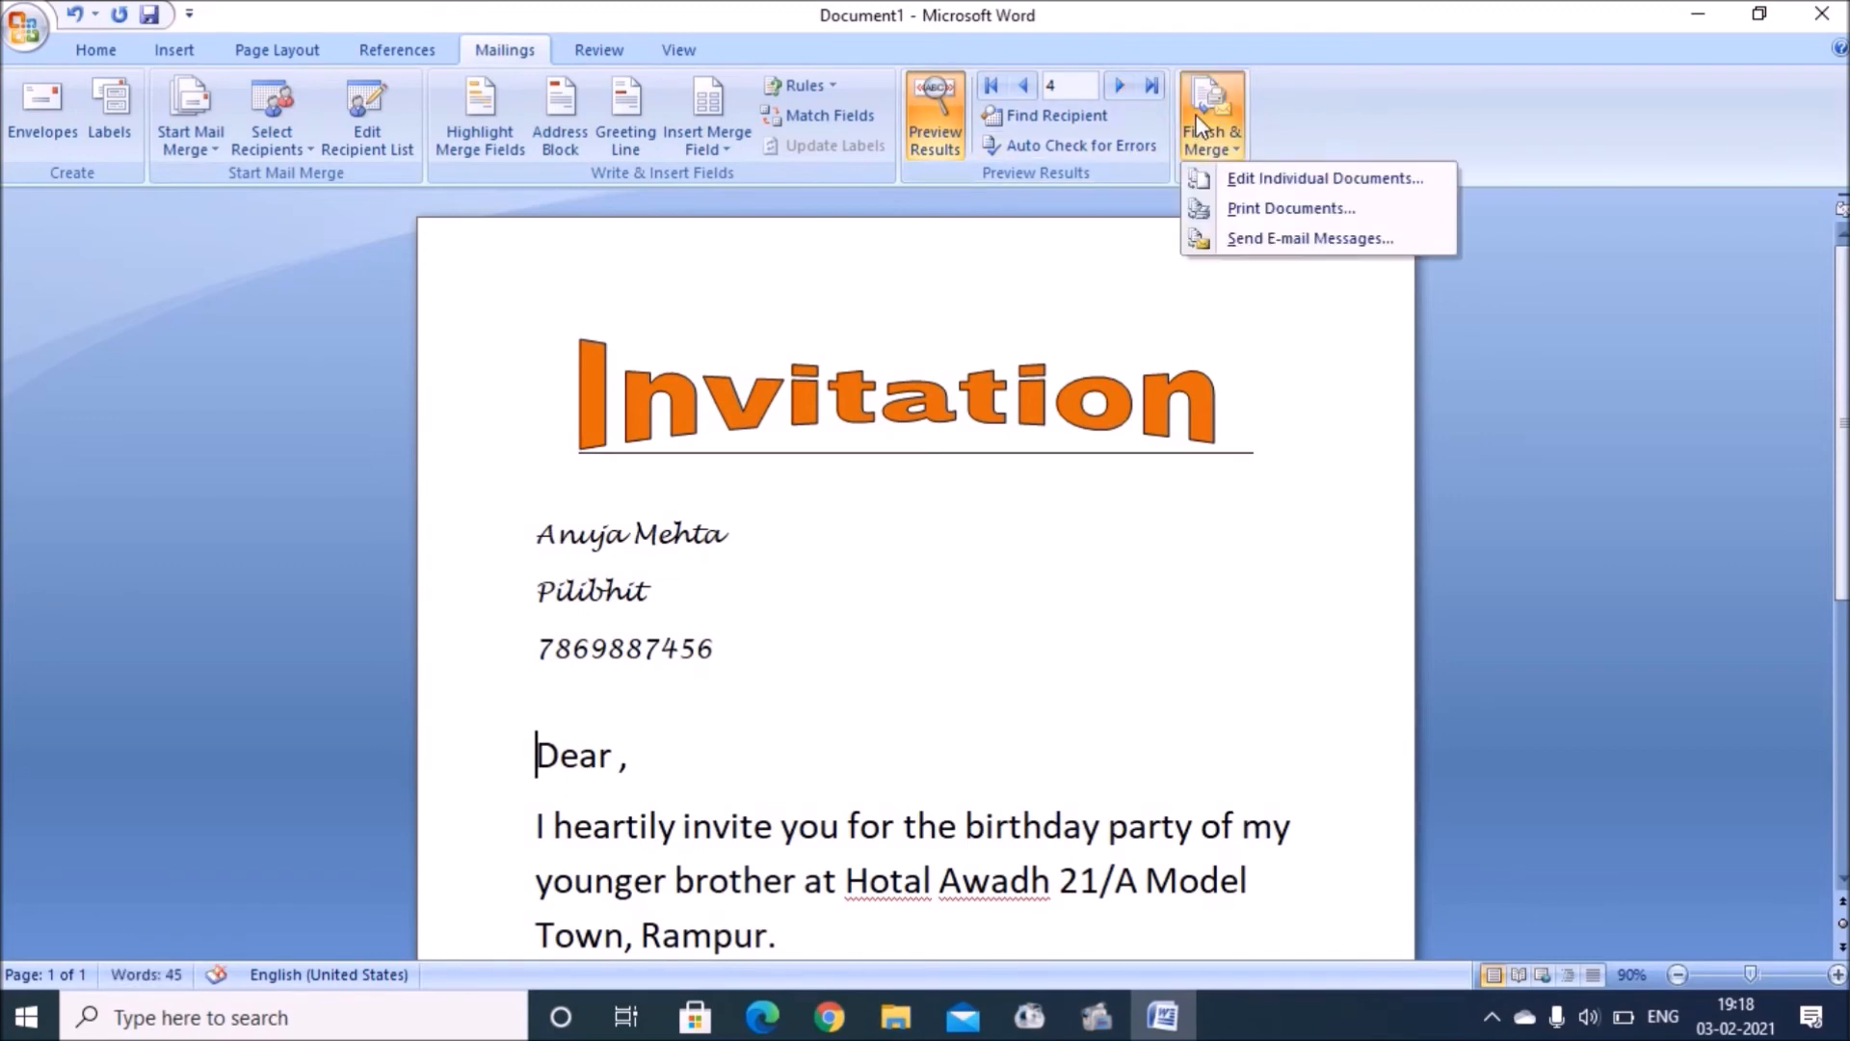
Step: Merge all records into individual letters in Letters1 and add a line above the recipient's name
click(1245, 185)
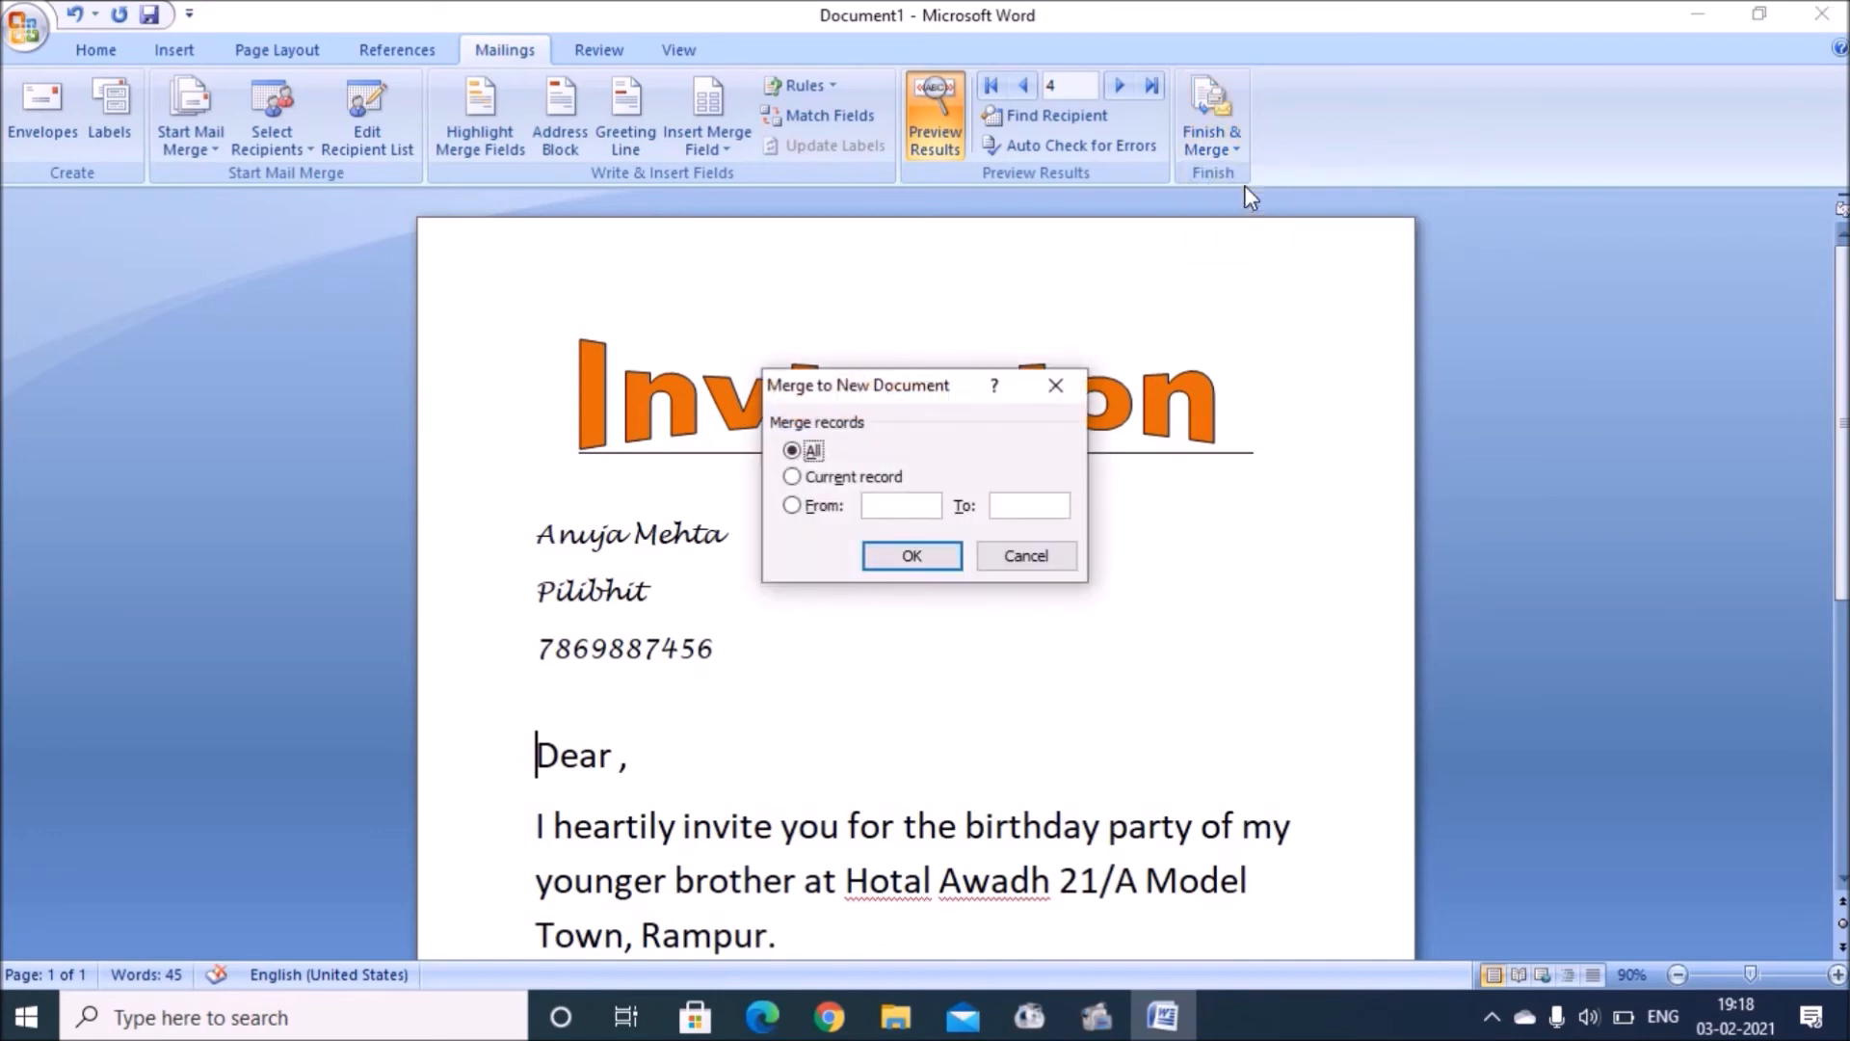
click(894, 555)
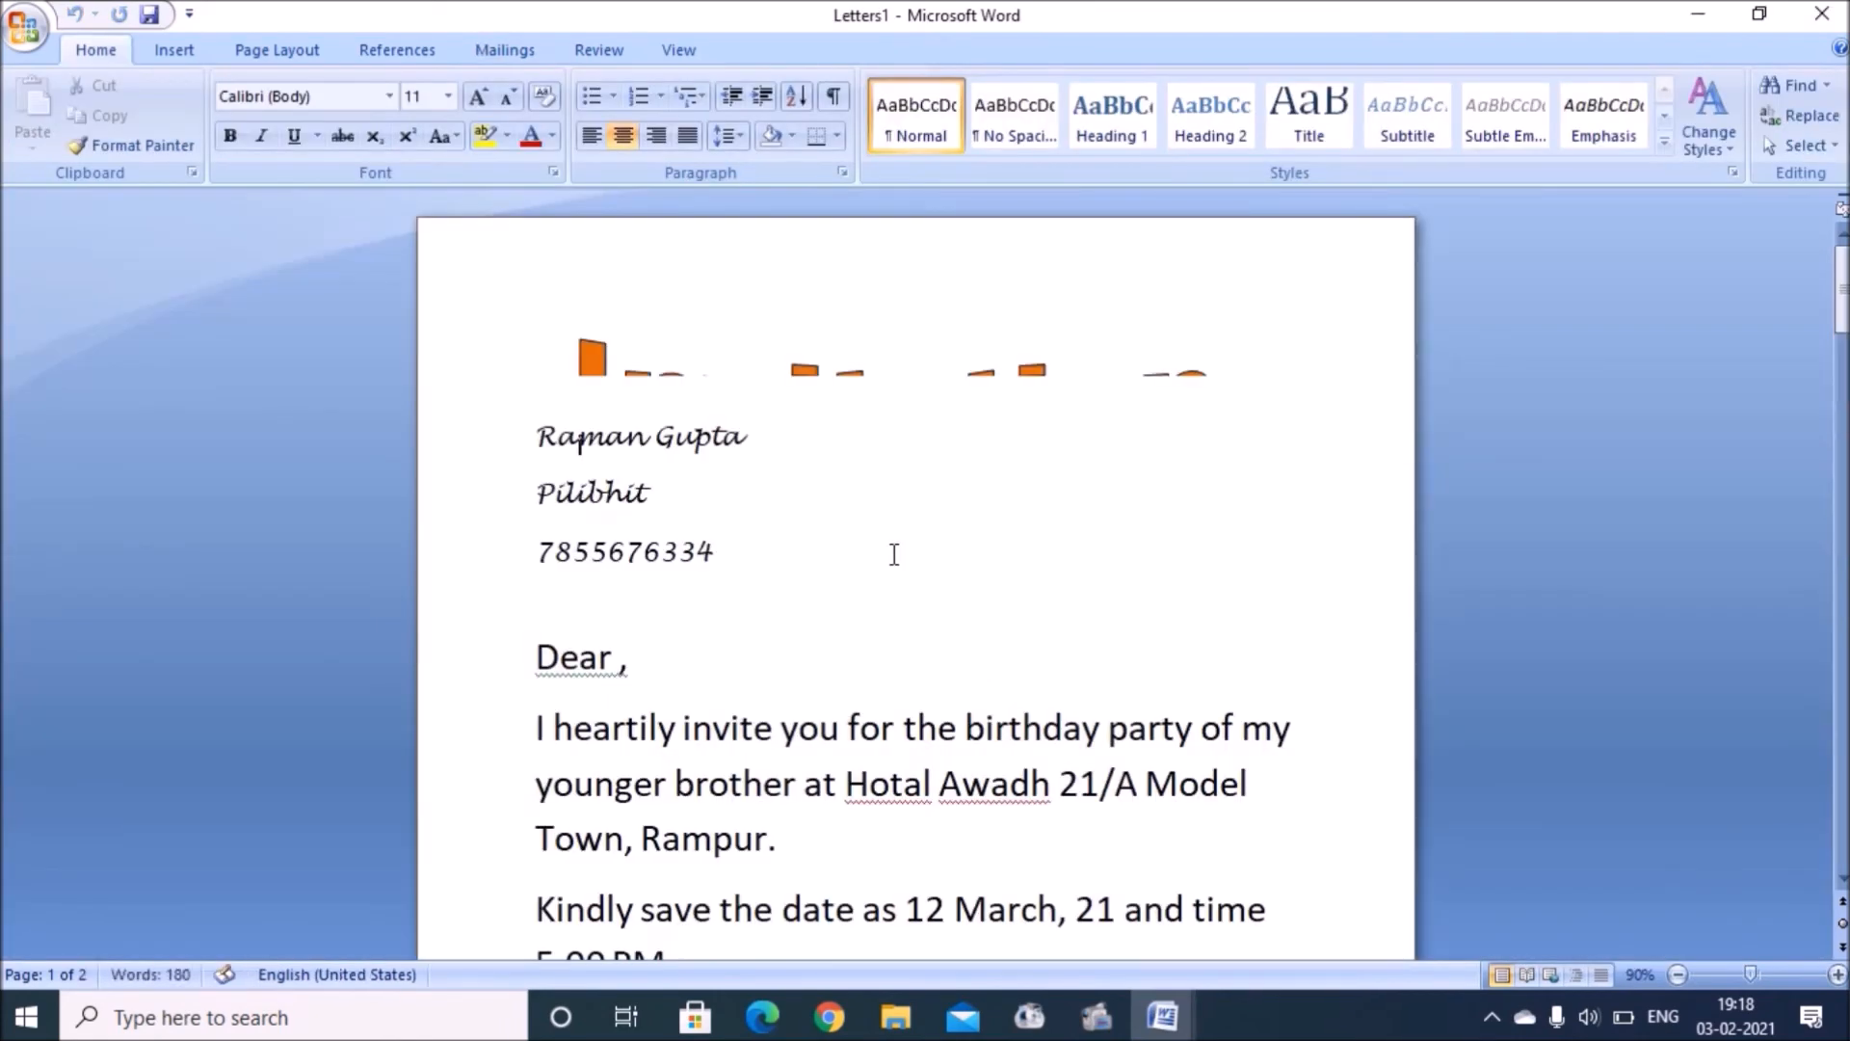
click(537, 438)
key(Return)
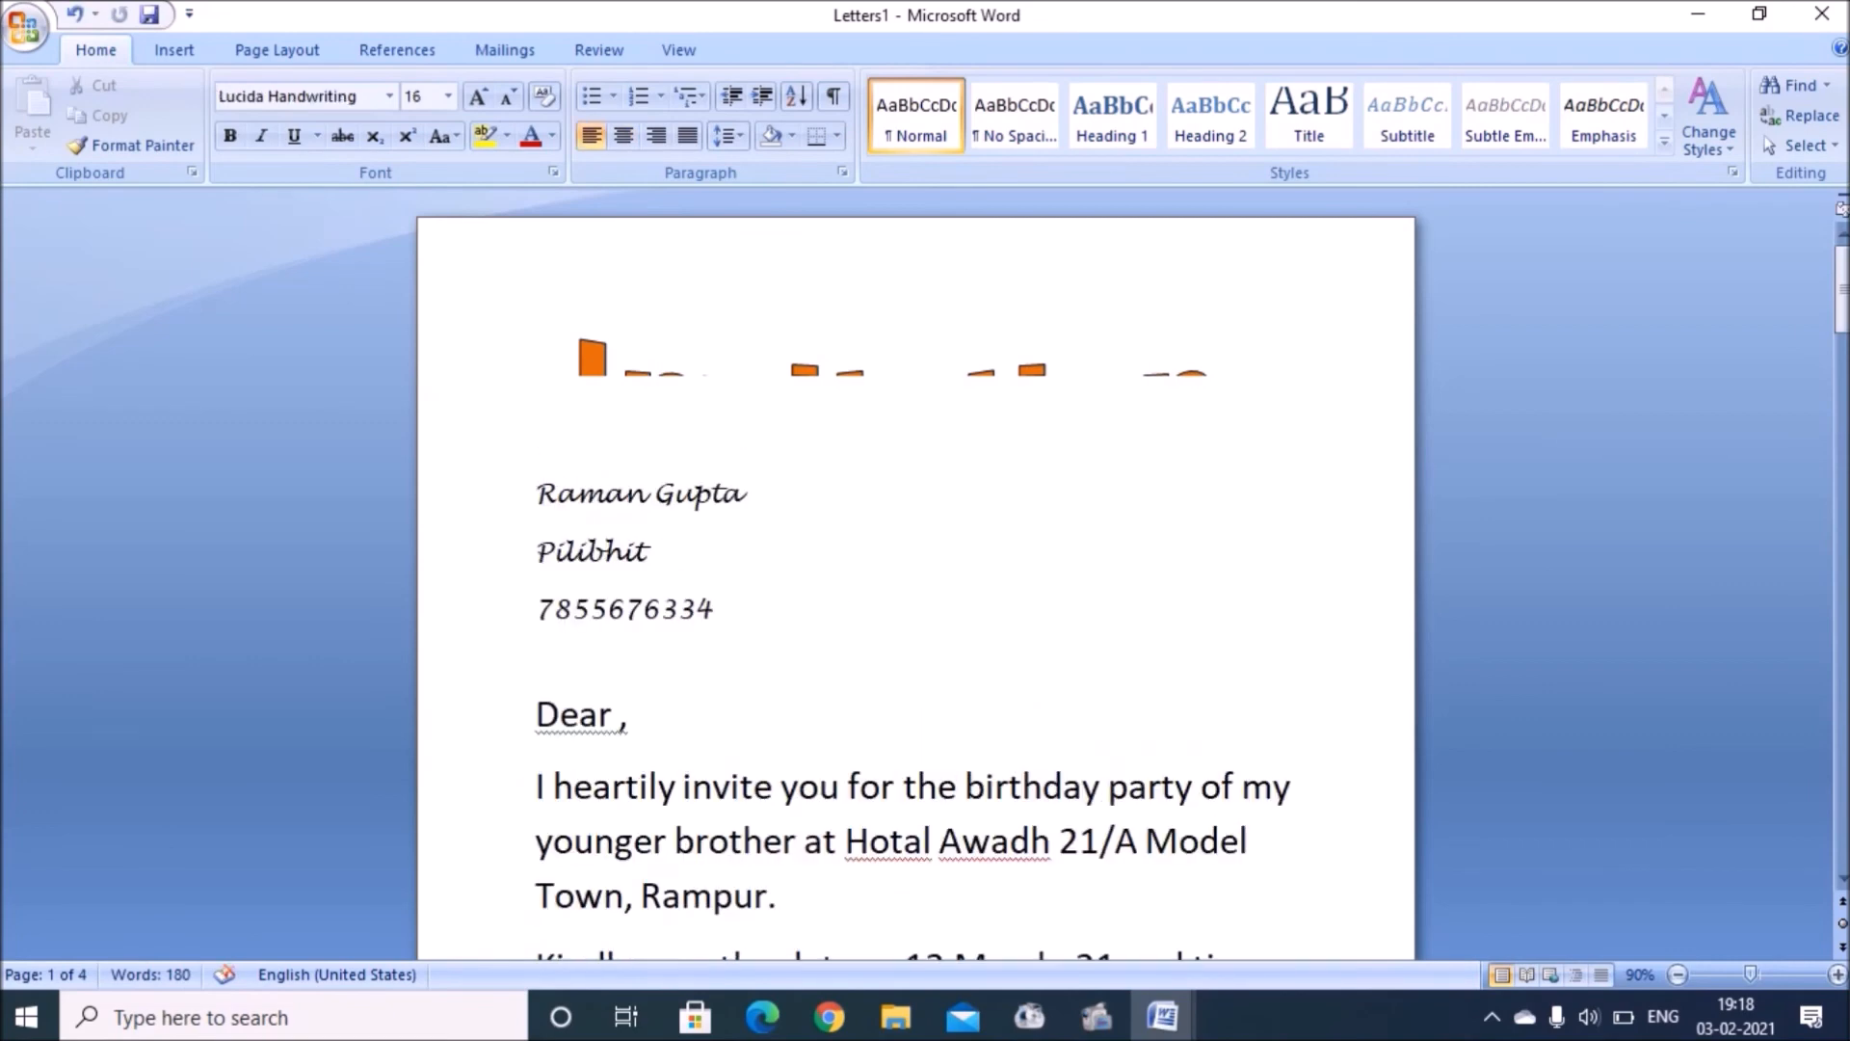
Step: Tidy the blank lines between the heading and the left-aligned recipient name
click(917, 388)
key(Return)
key(BackSpace)
key(Down)
key(Down)
key(BackSpace)
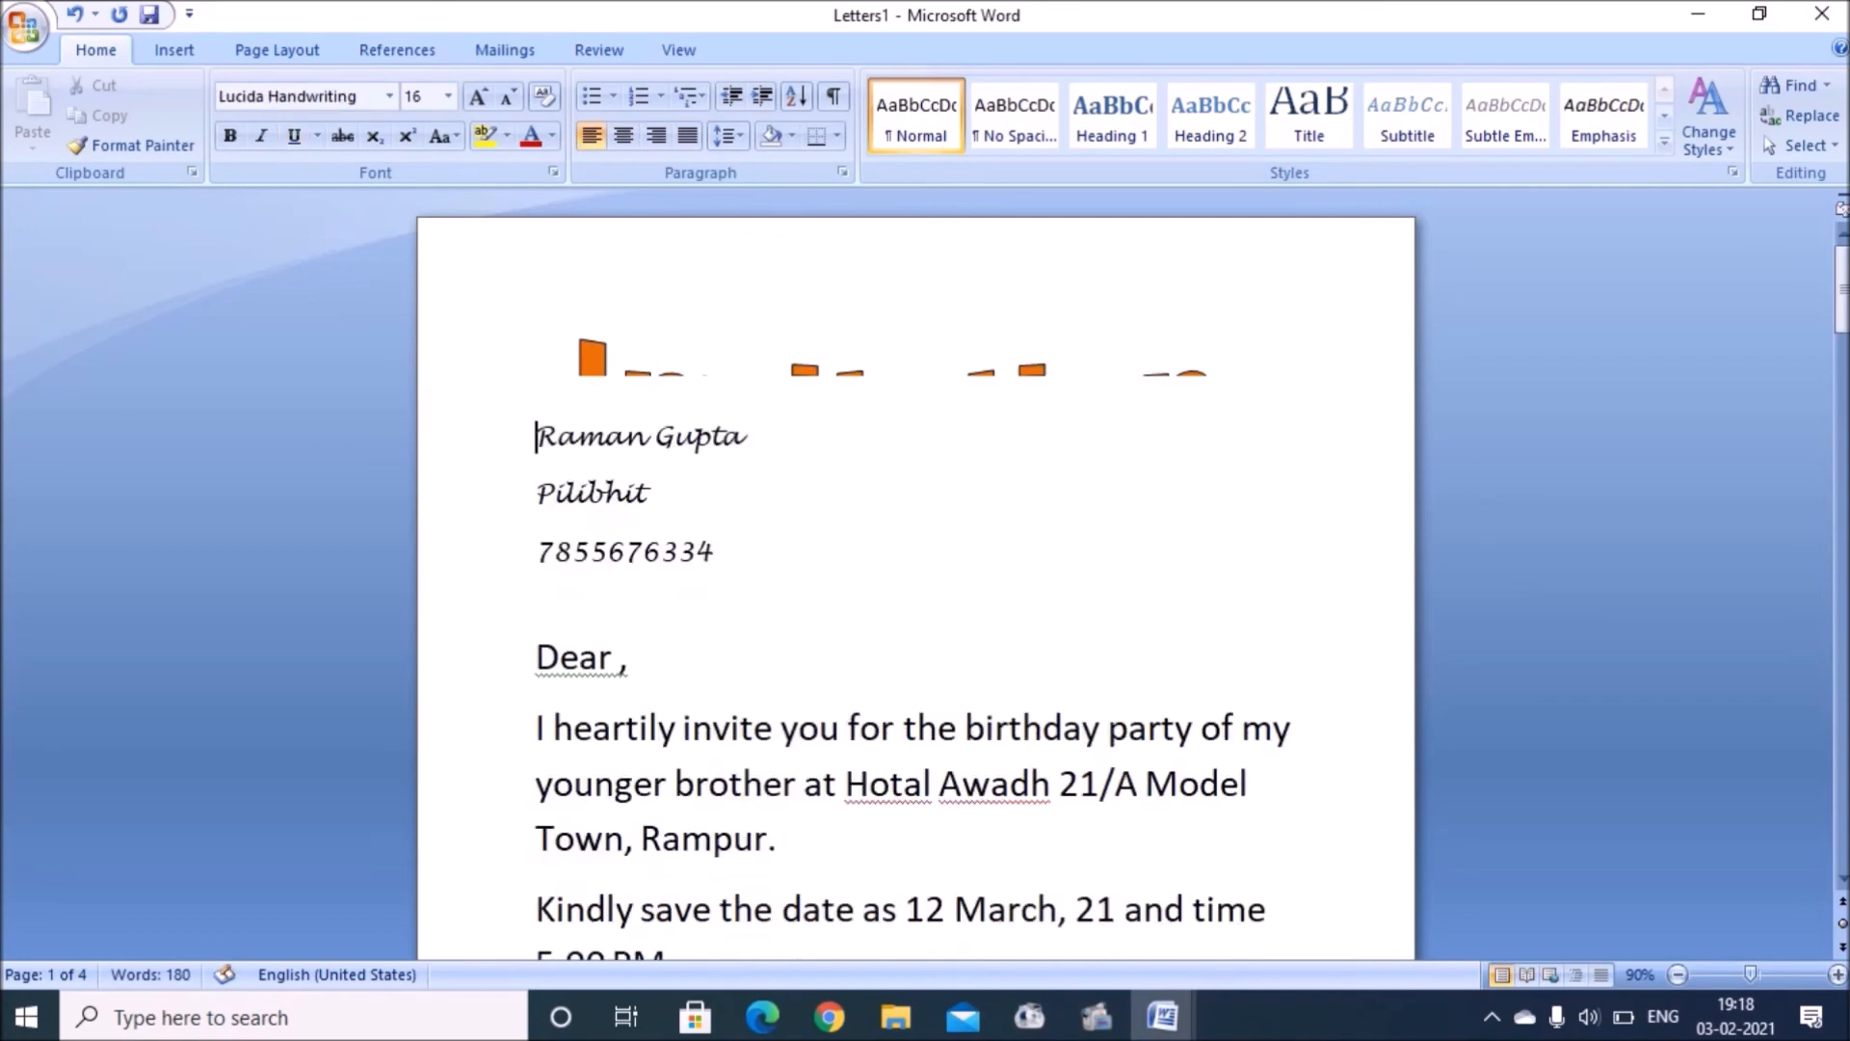
key(BackSpace)
key(Return)
key(BackSpace)
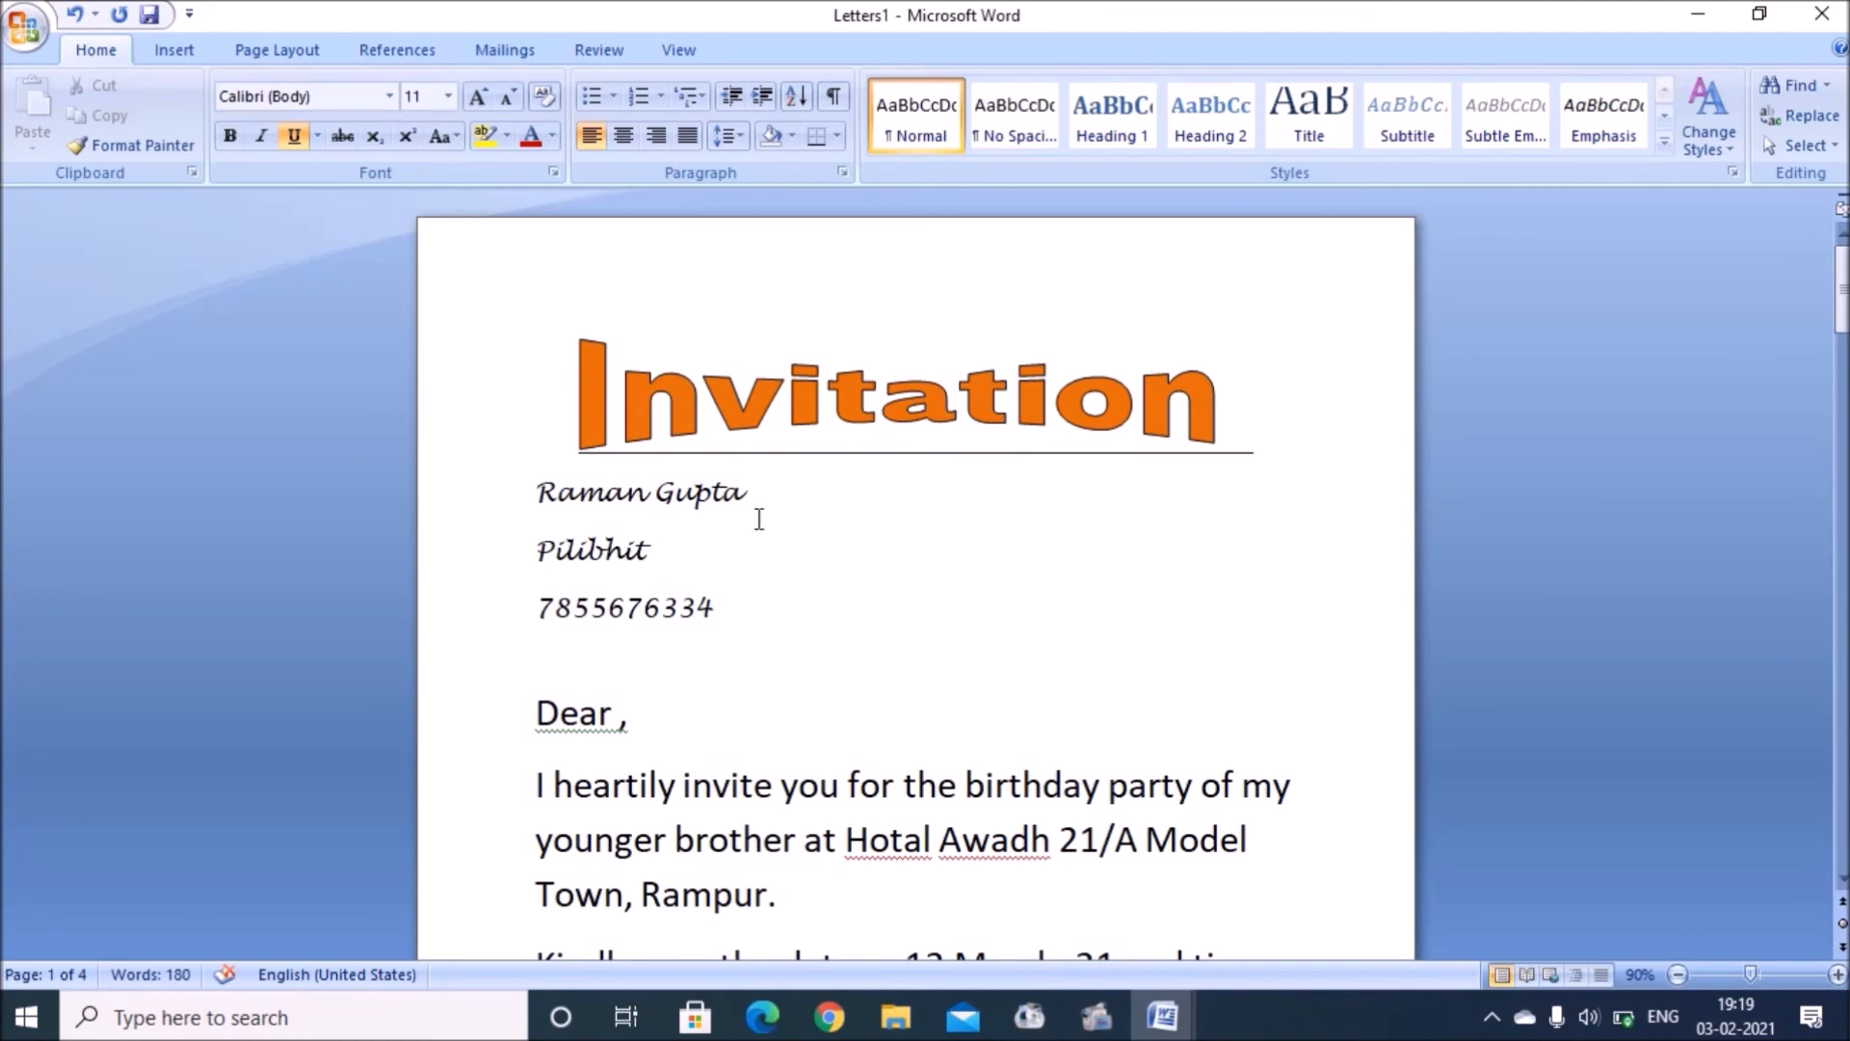
mouse_move(1841, 289)
mouse_down()
mouse_move(1841, 820)
mouse_move(1841, 299)
mouse_up()
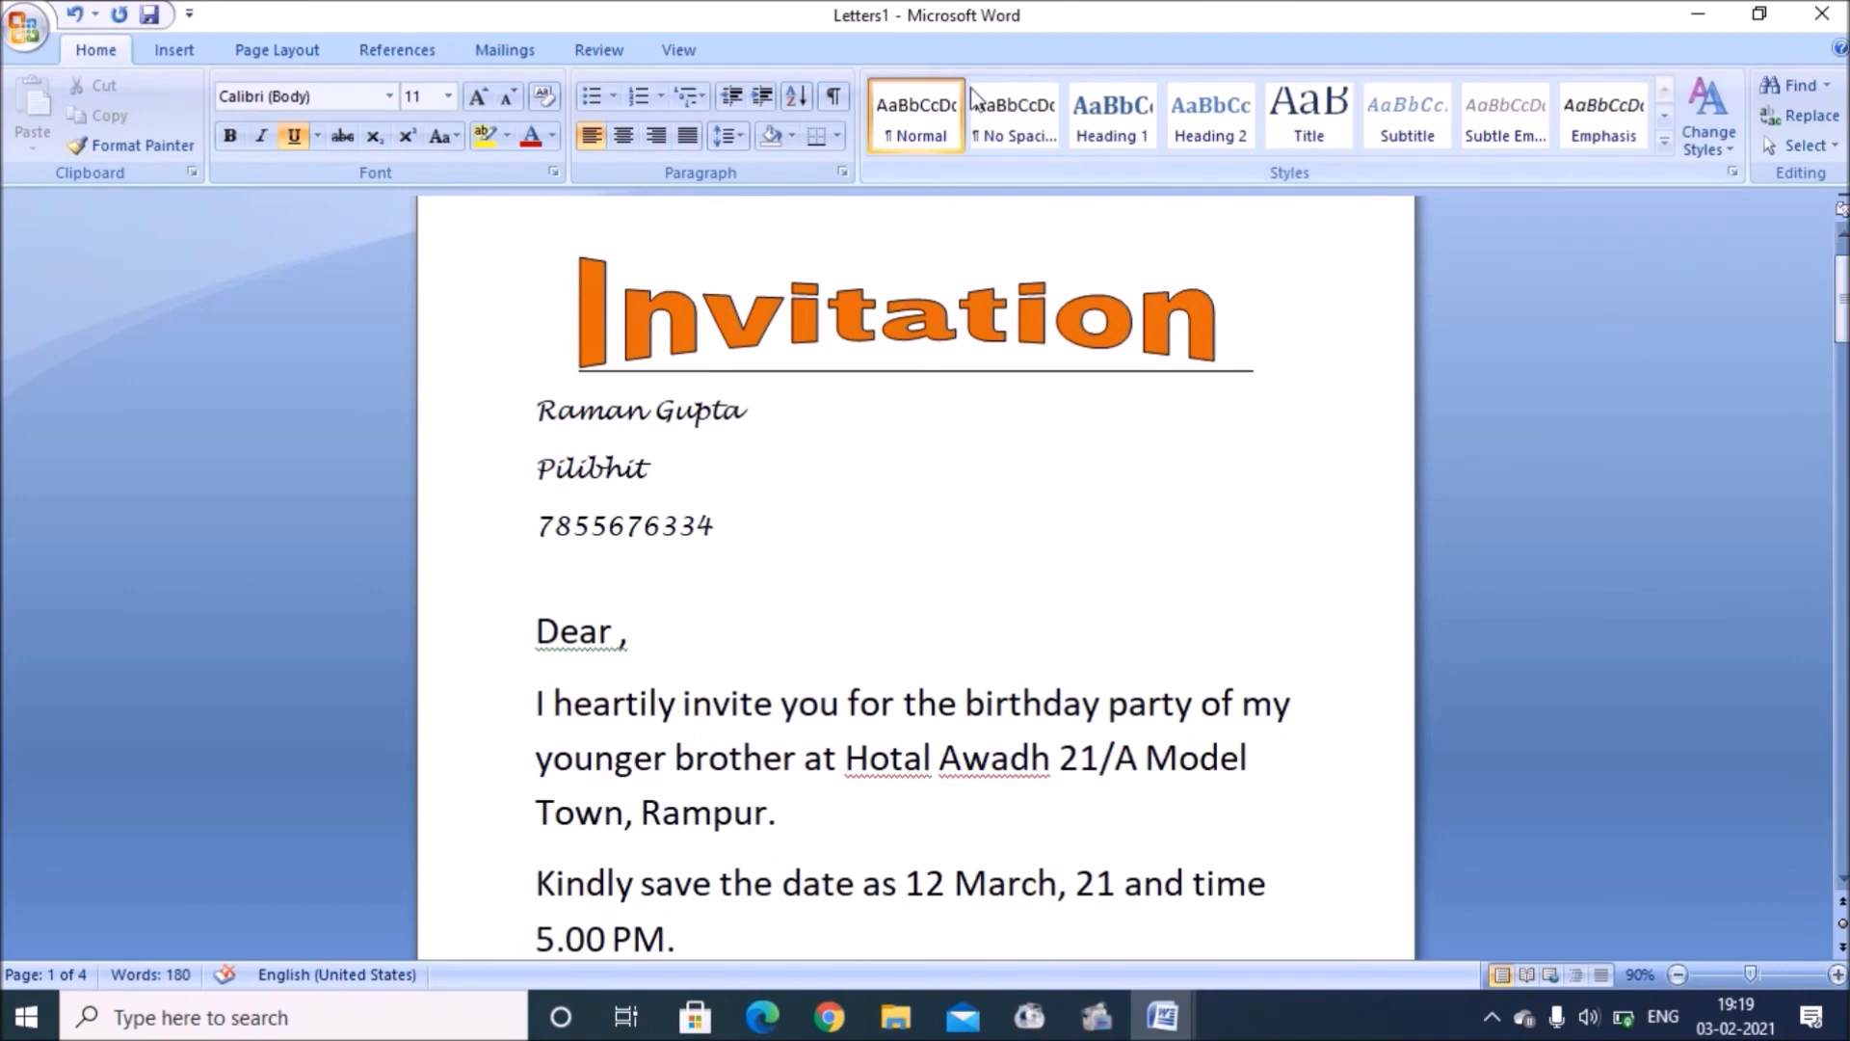
click(680, 51)
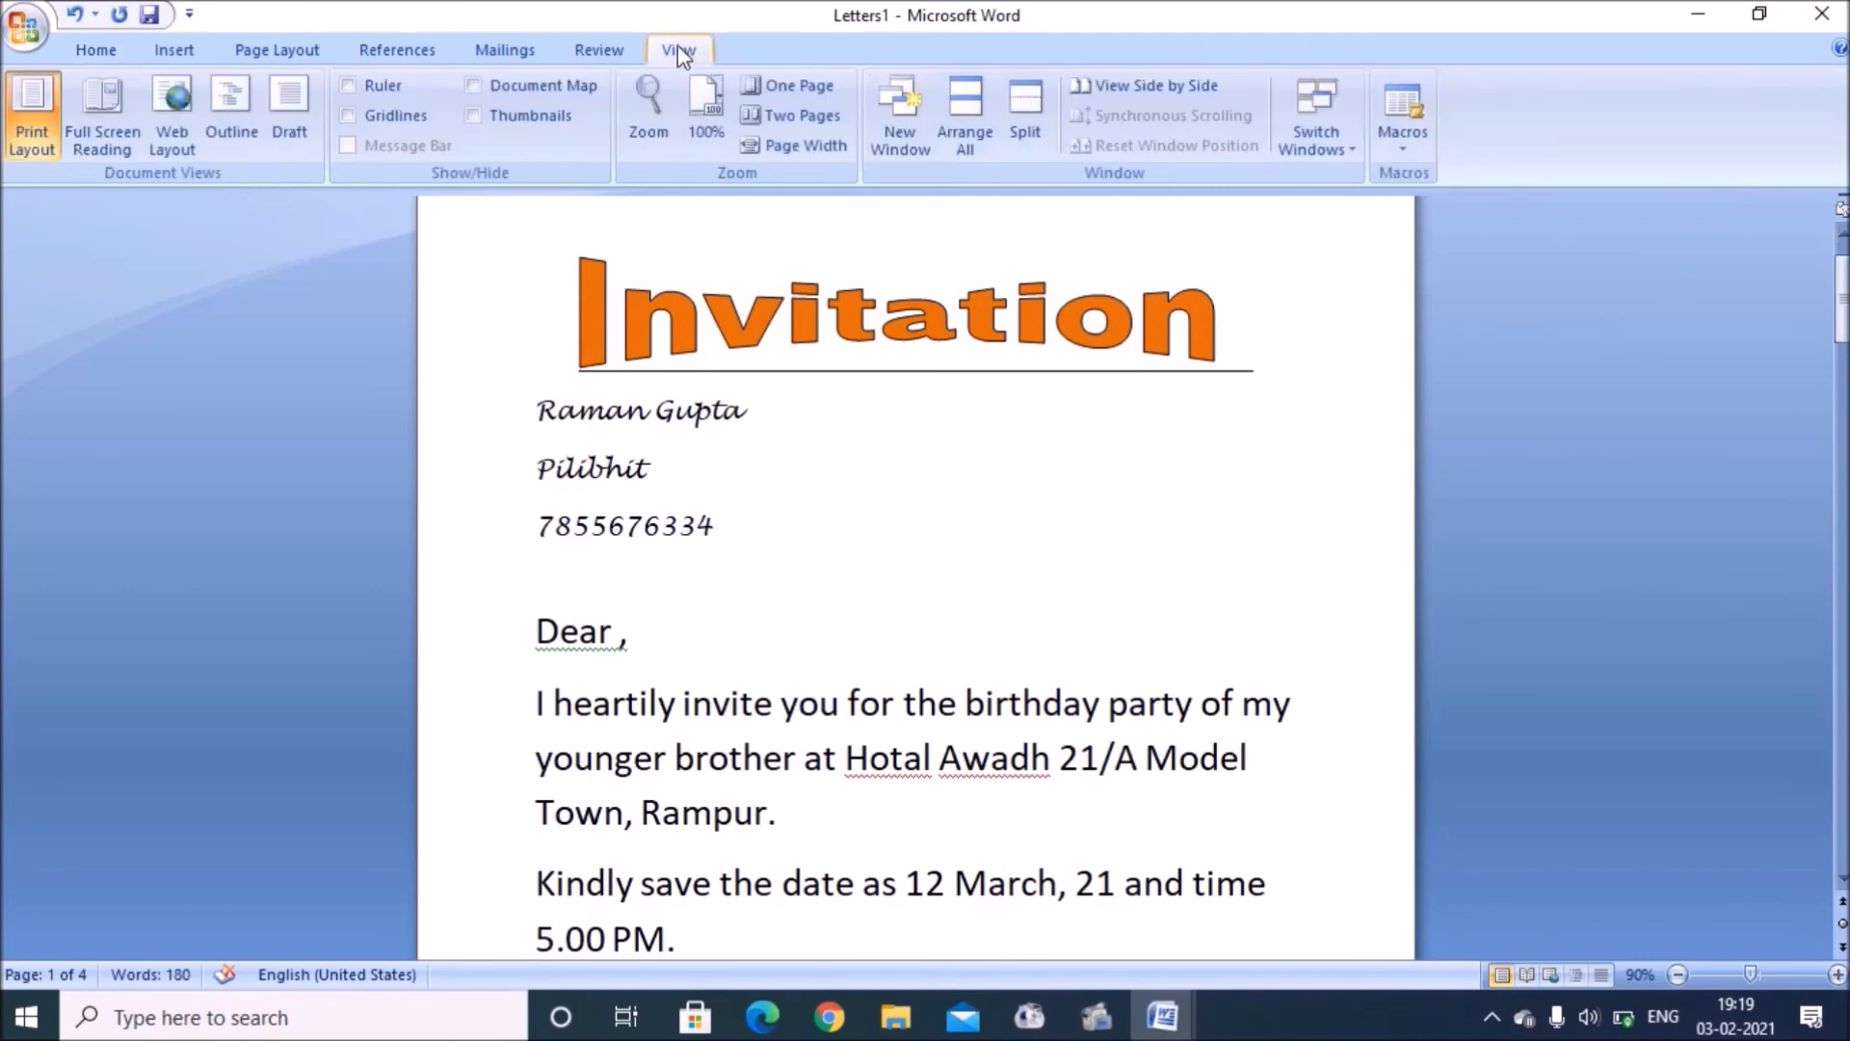
Step: View the merged letters two pages side by side and set the merge document type to Letters
click(790, 116)
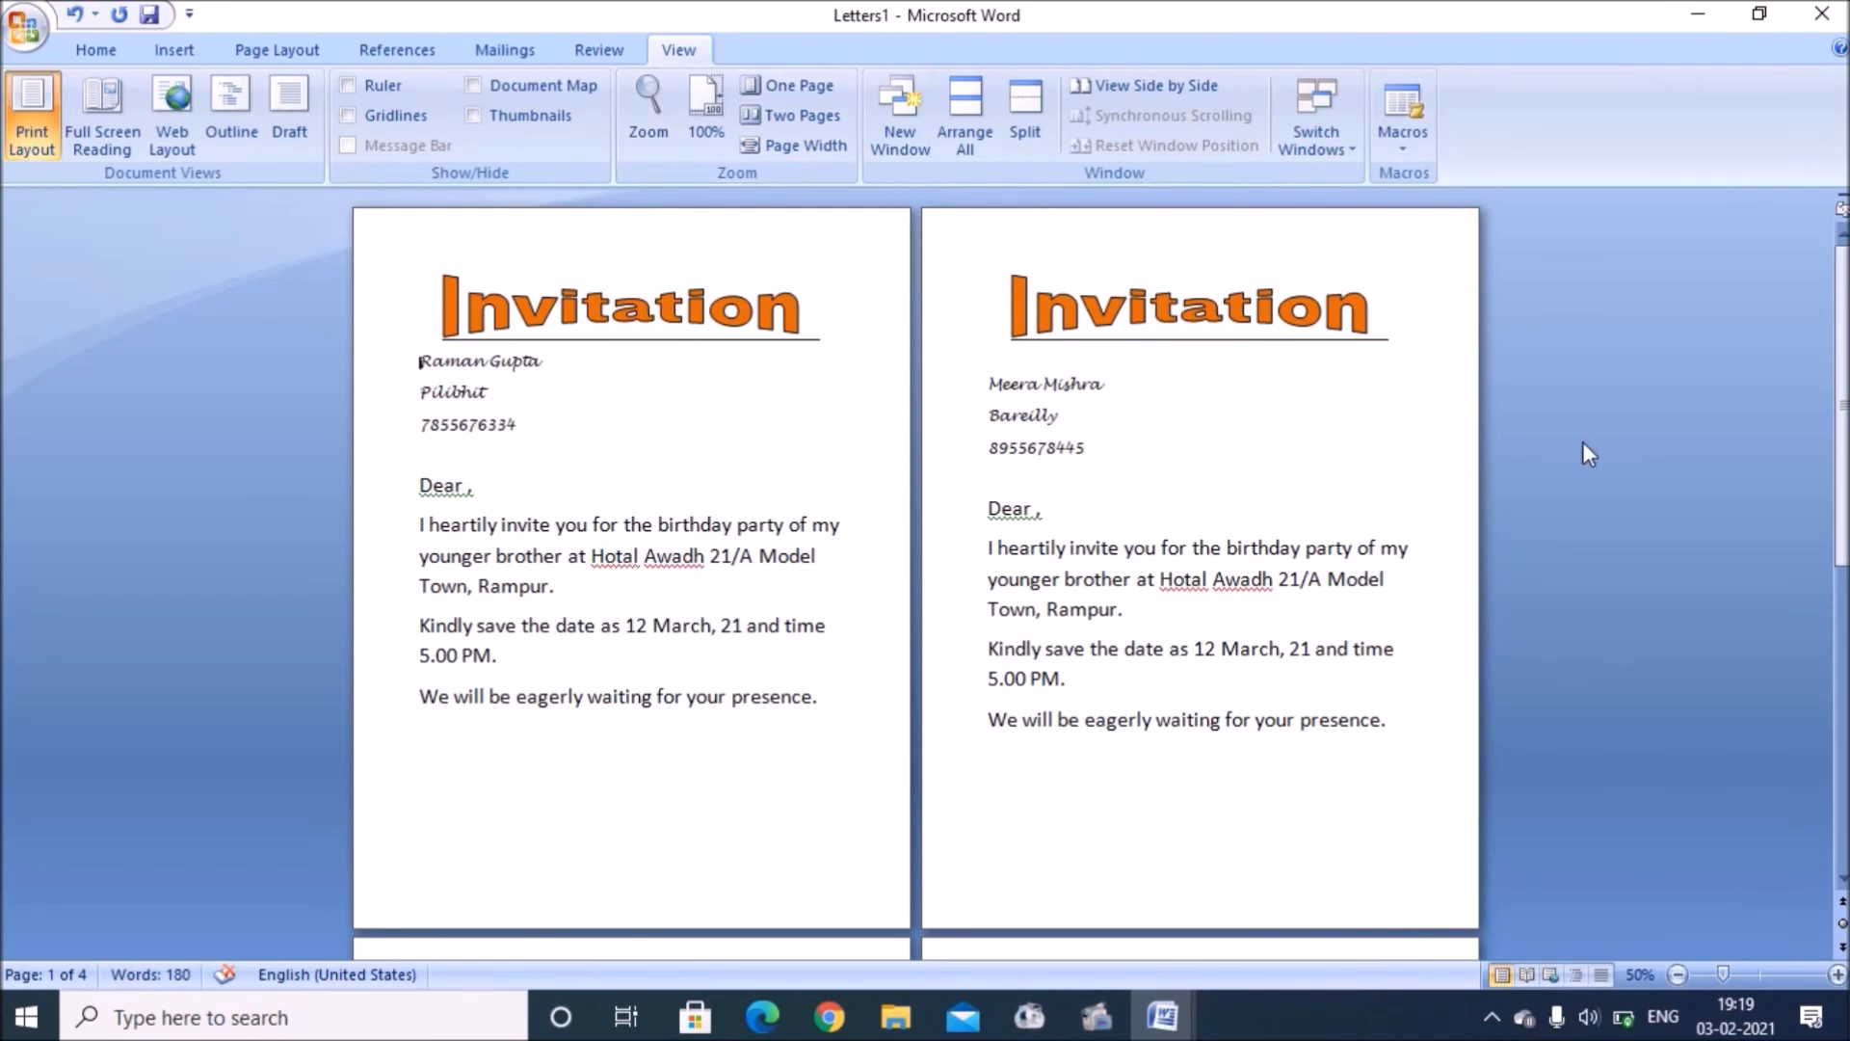
drag(1841, 401, 1836, 521)
click(516, 58)
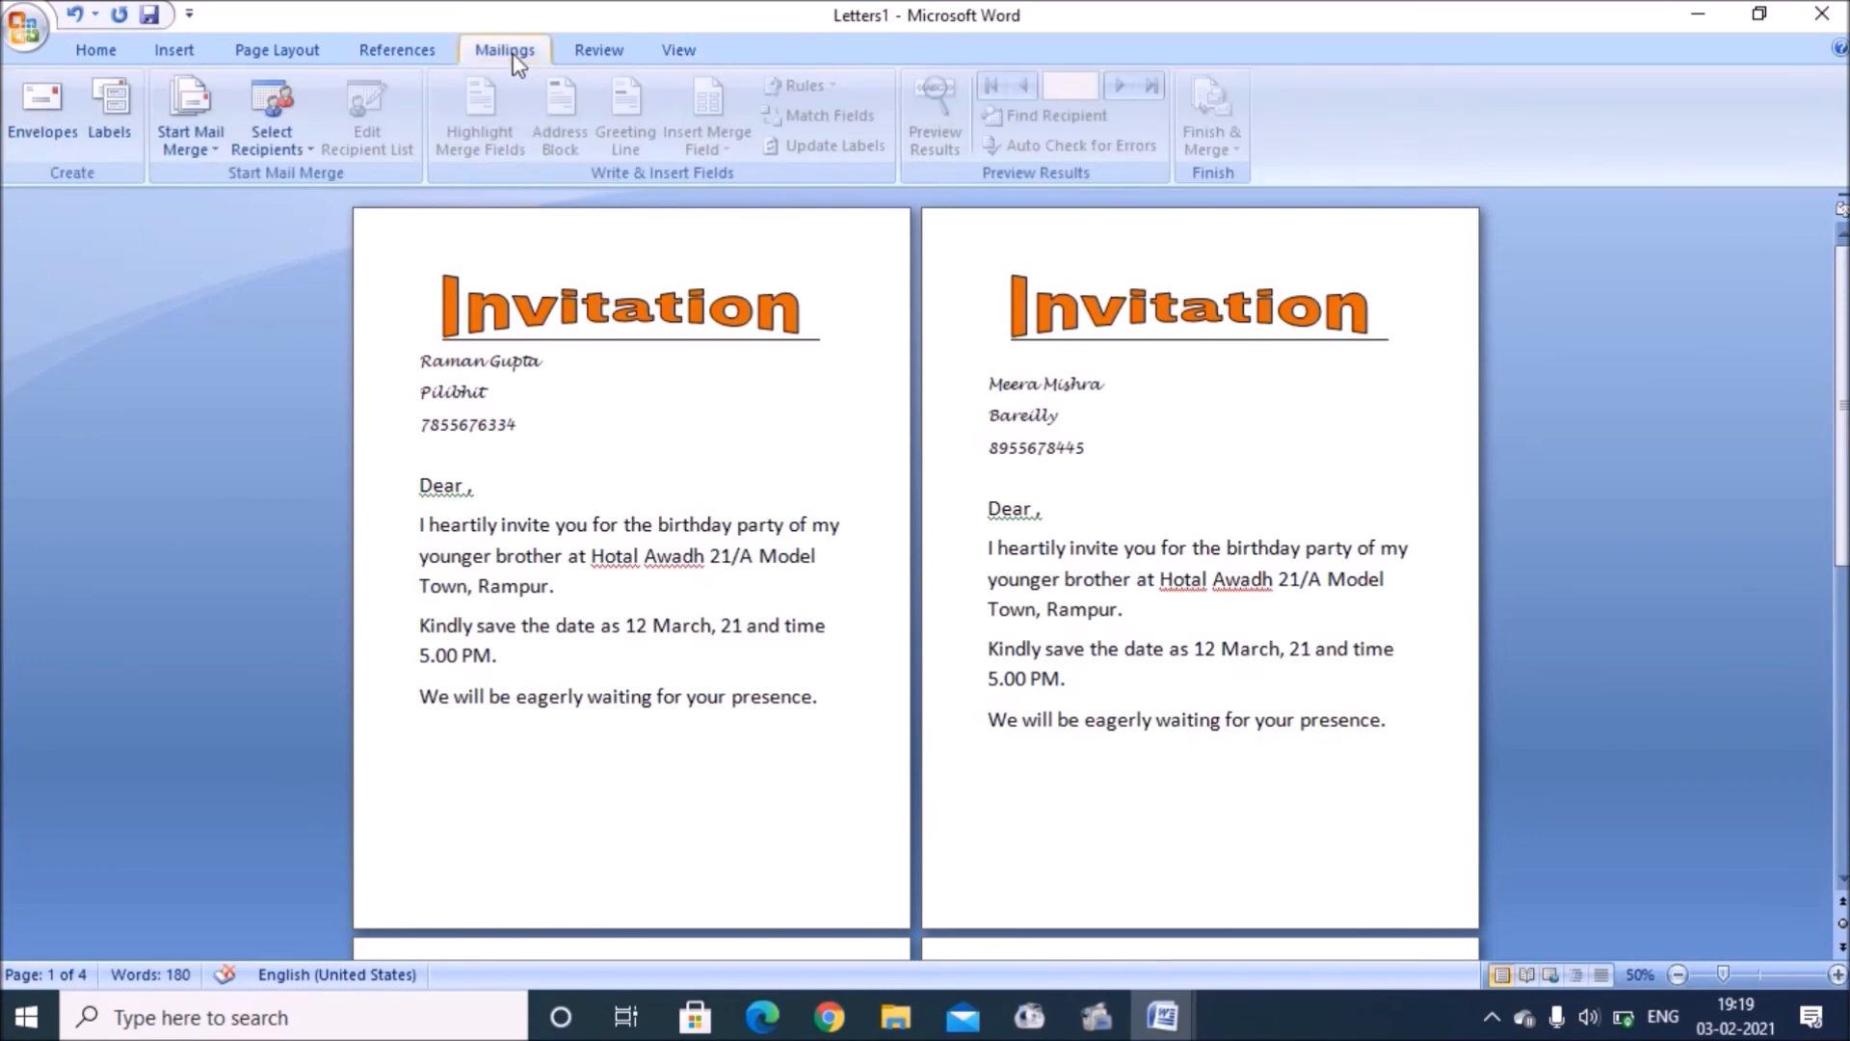
click(192, 154)
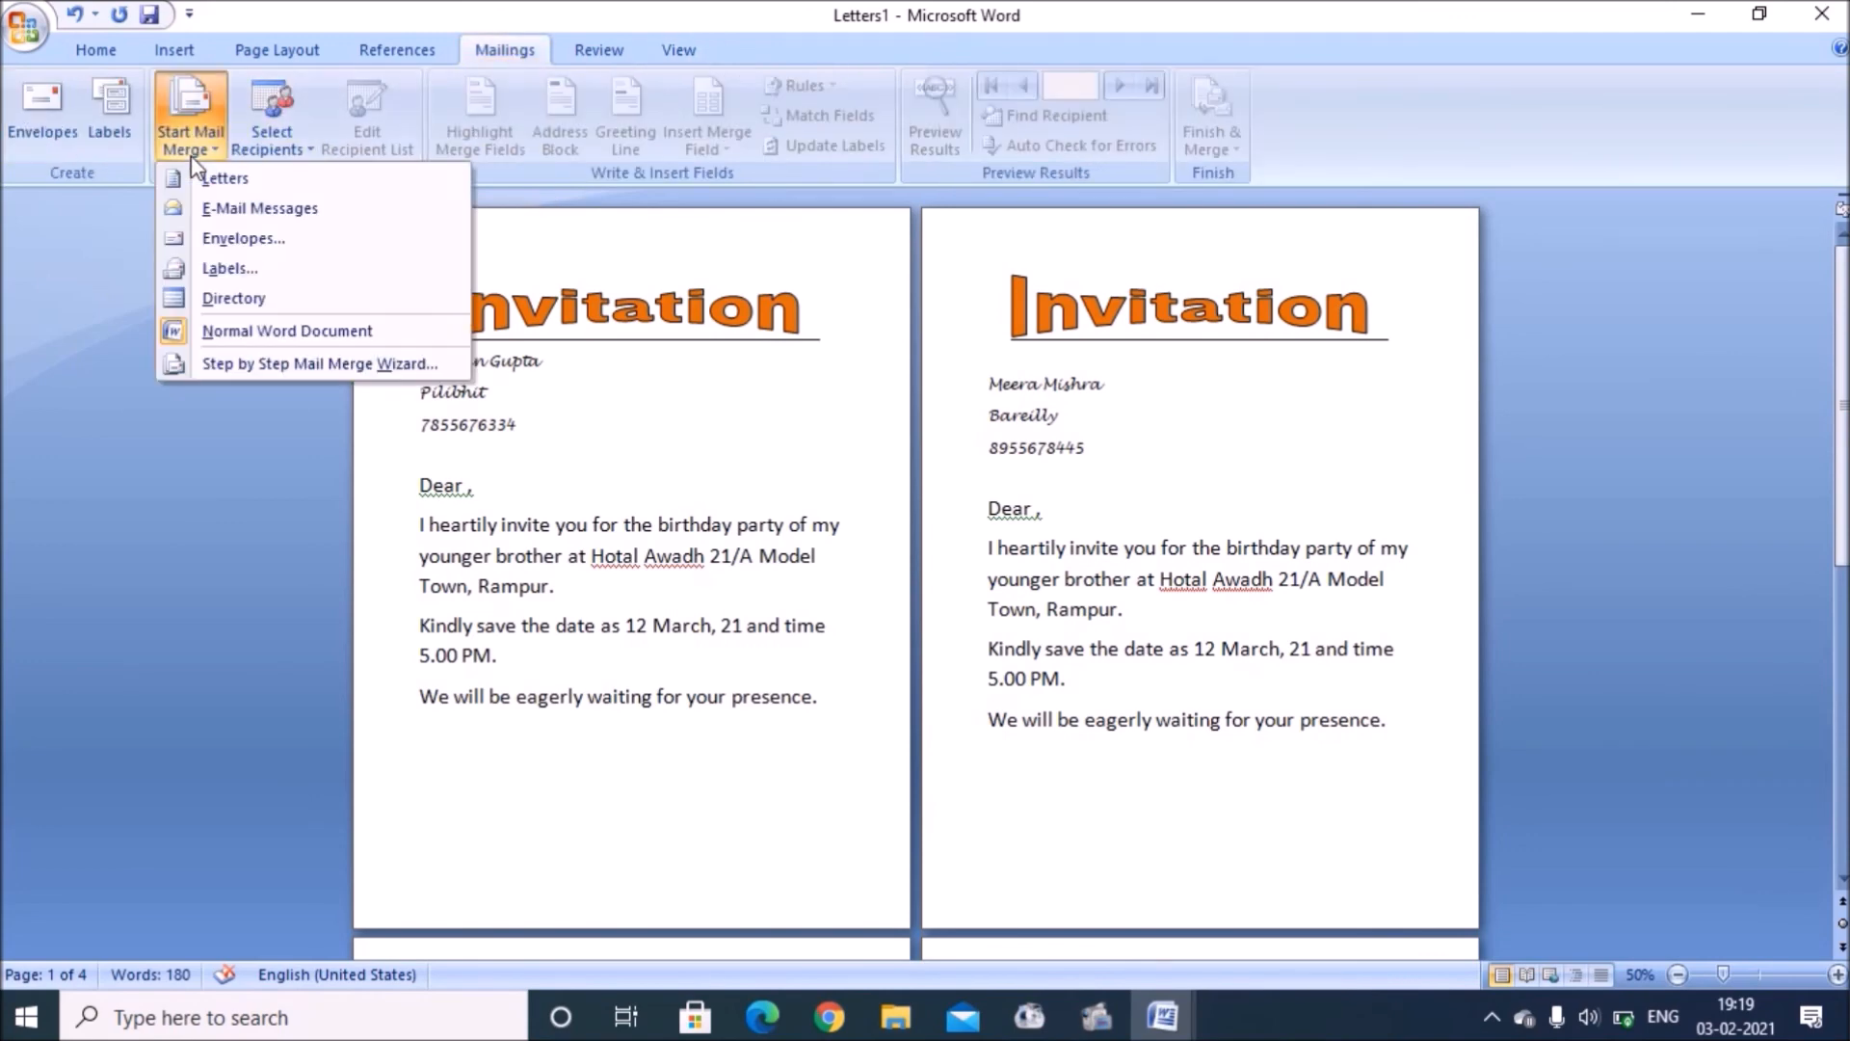
click(214, 187)
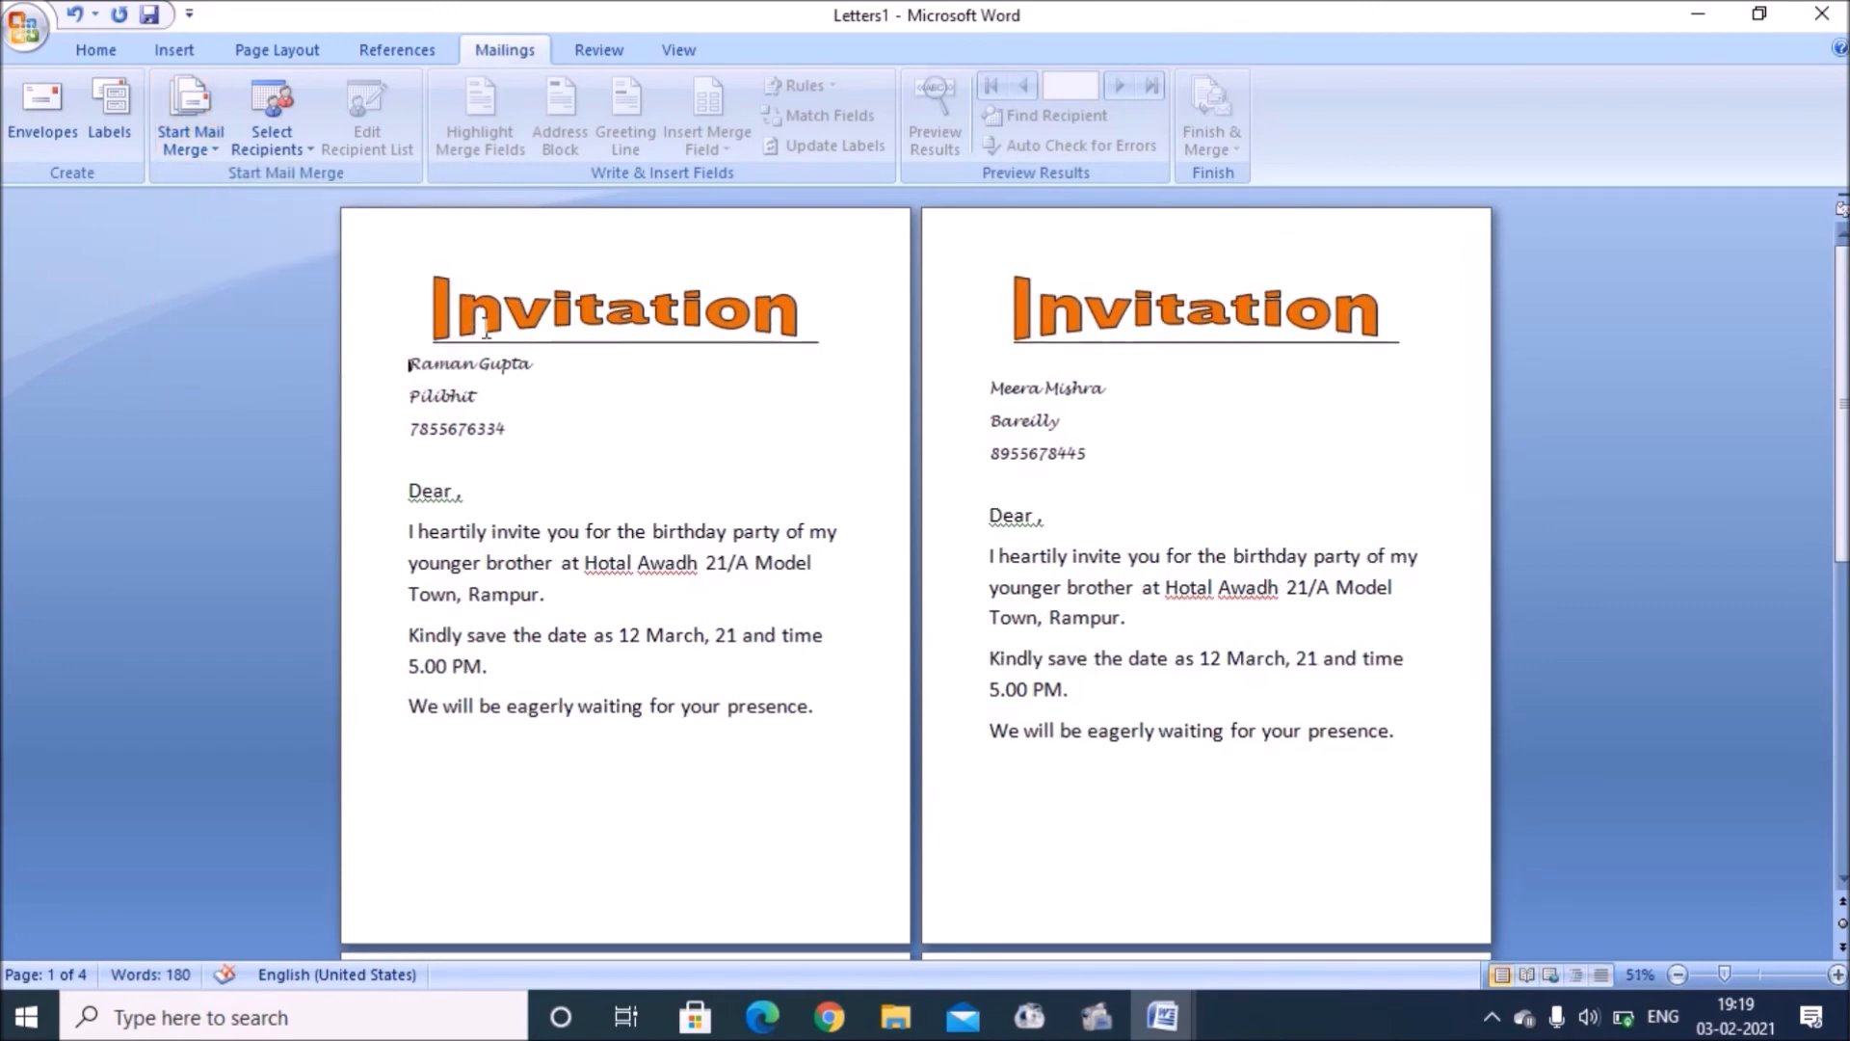
Step: Dismiss the Select Recipients options without choosing, then close Word
click(293, 147)
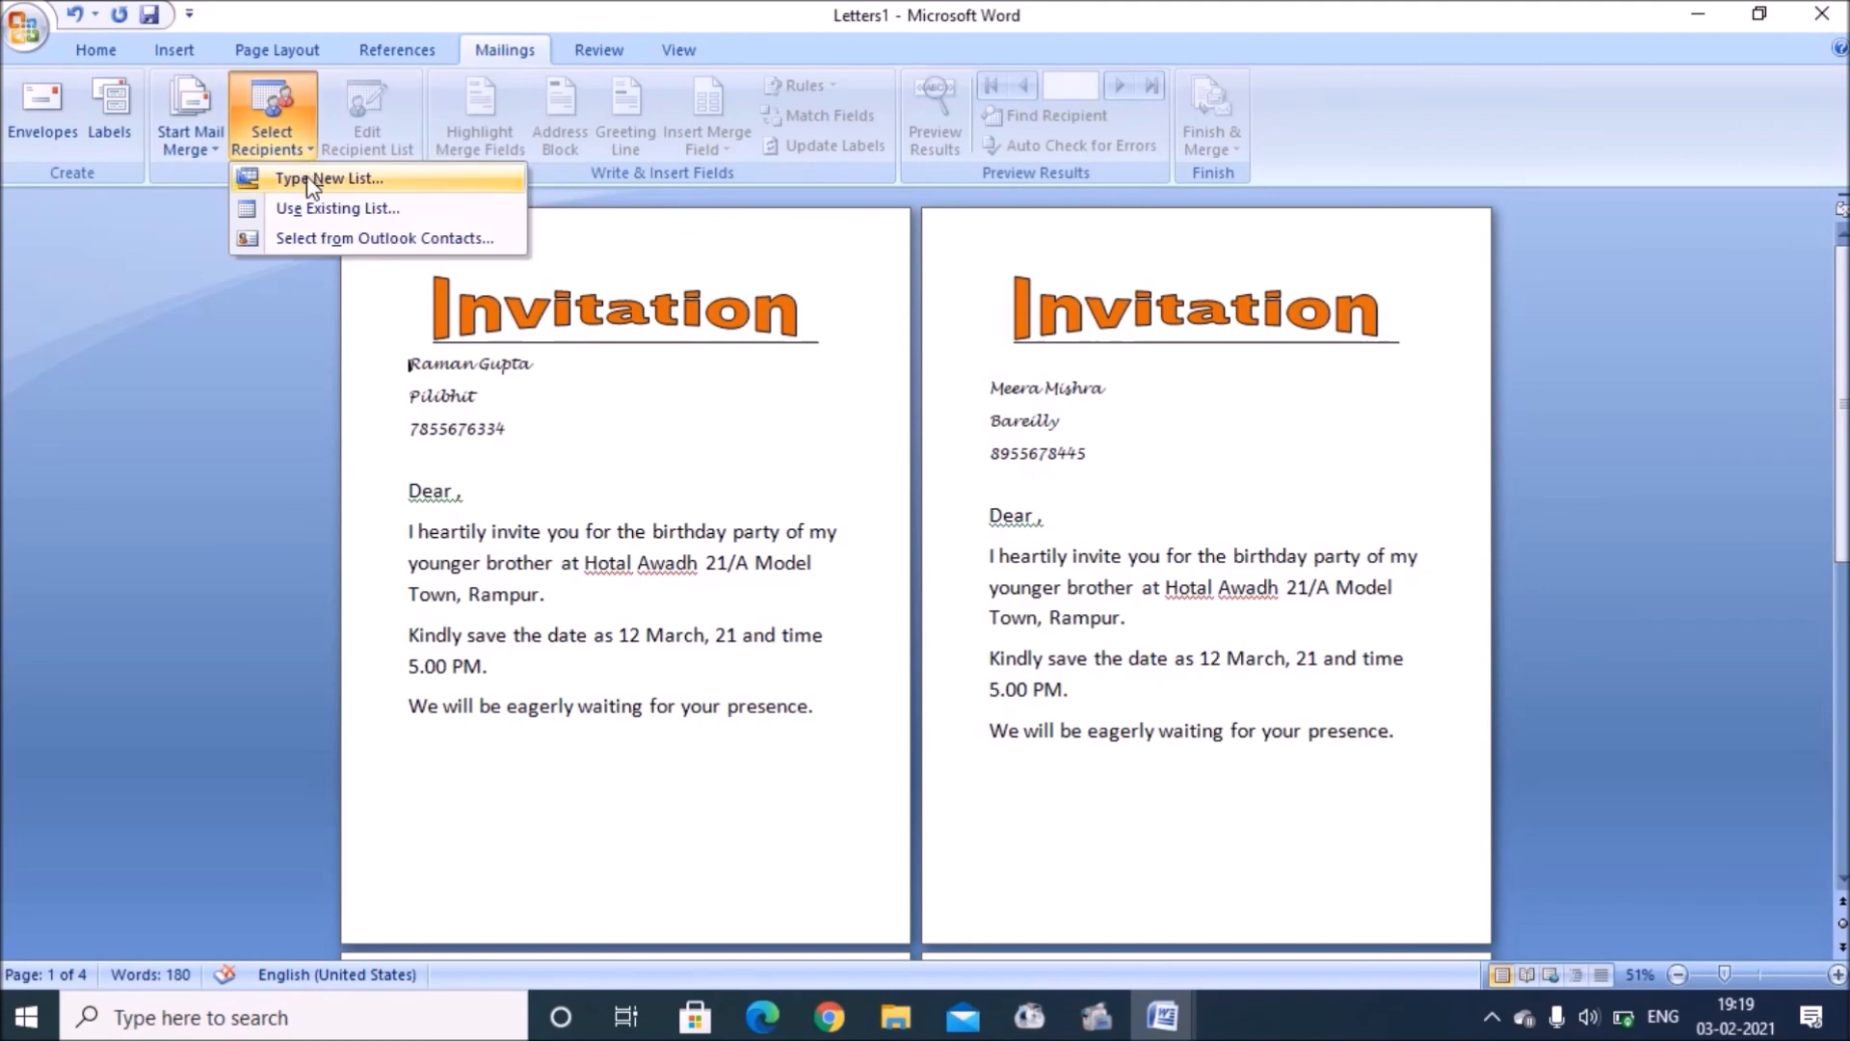
click(297, 282)
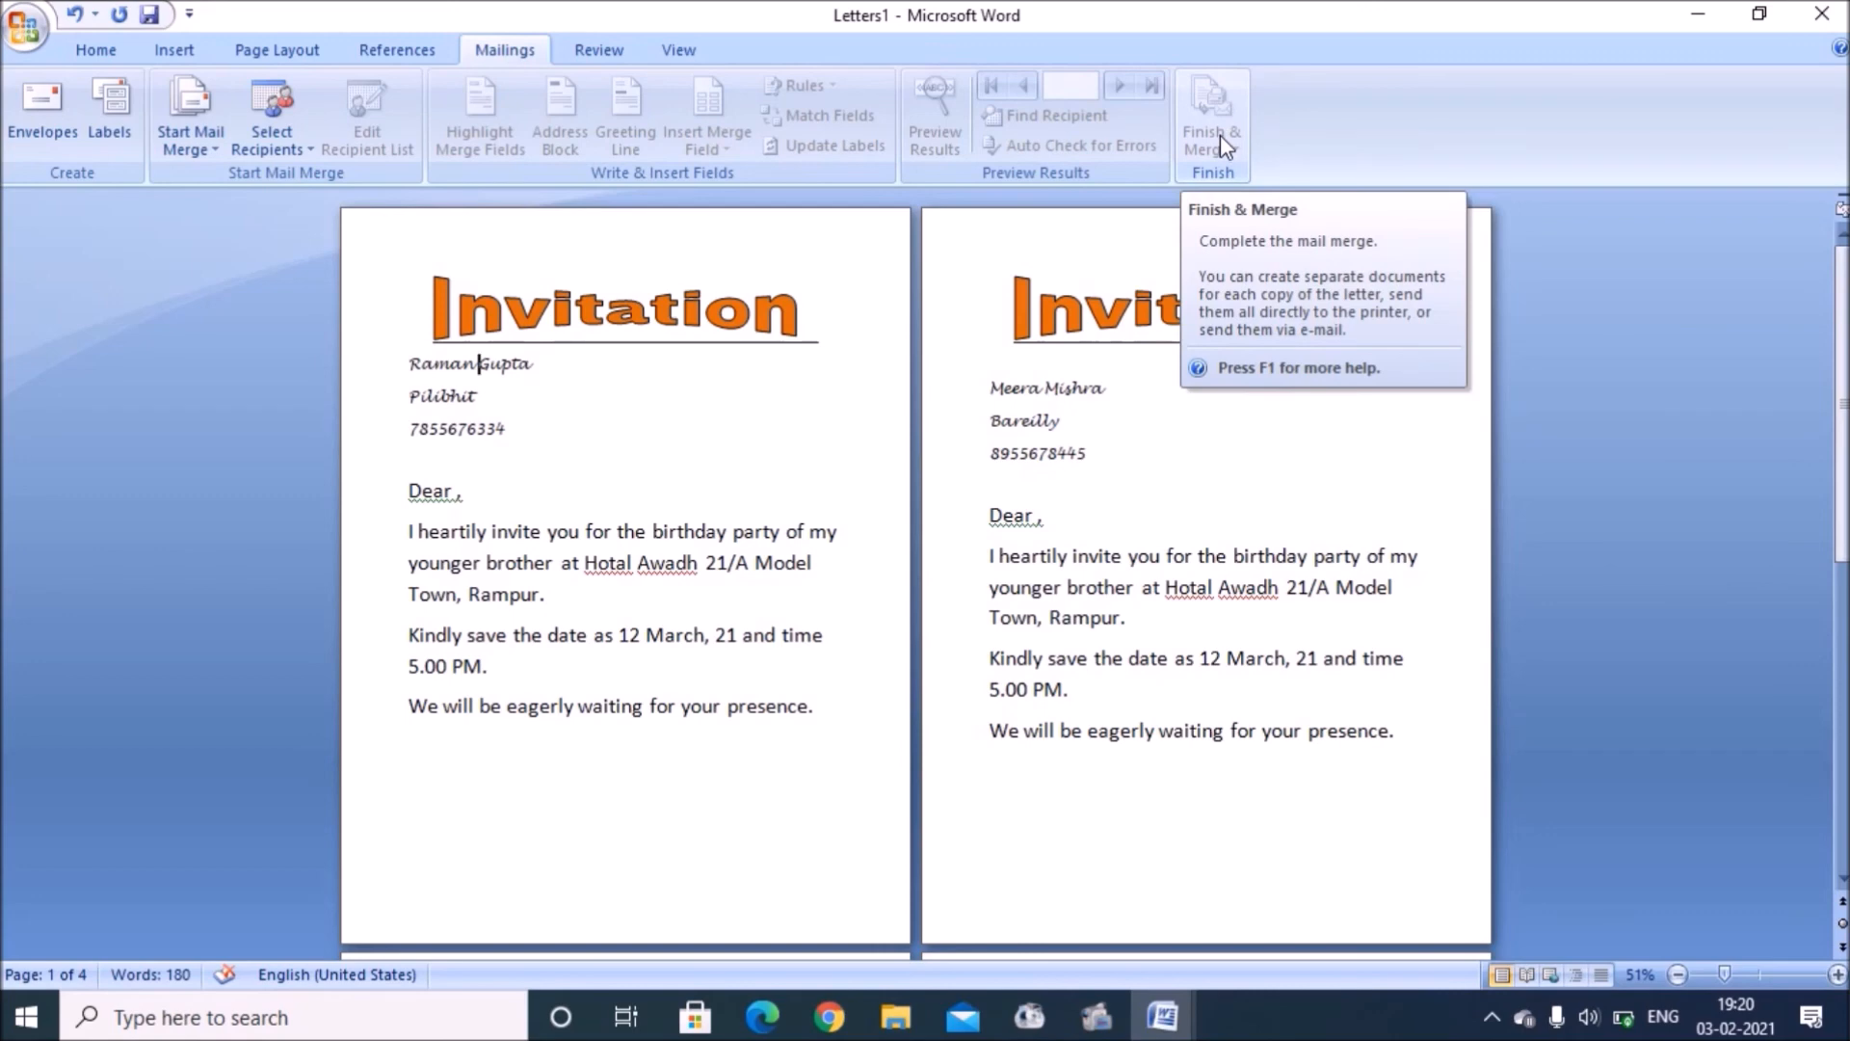
click(1824, 14)
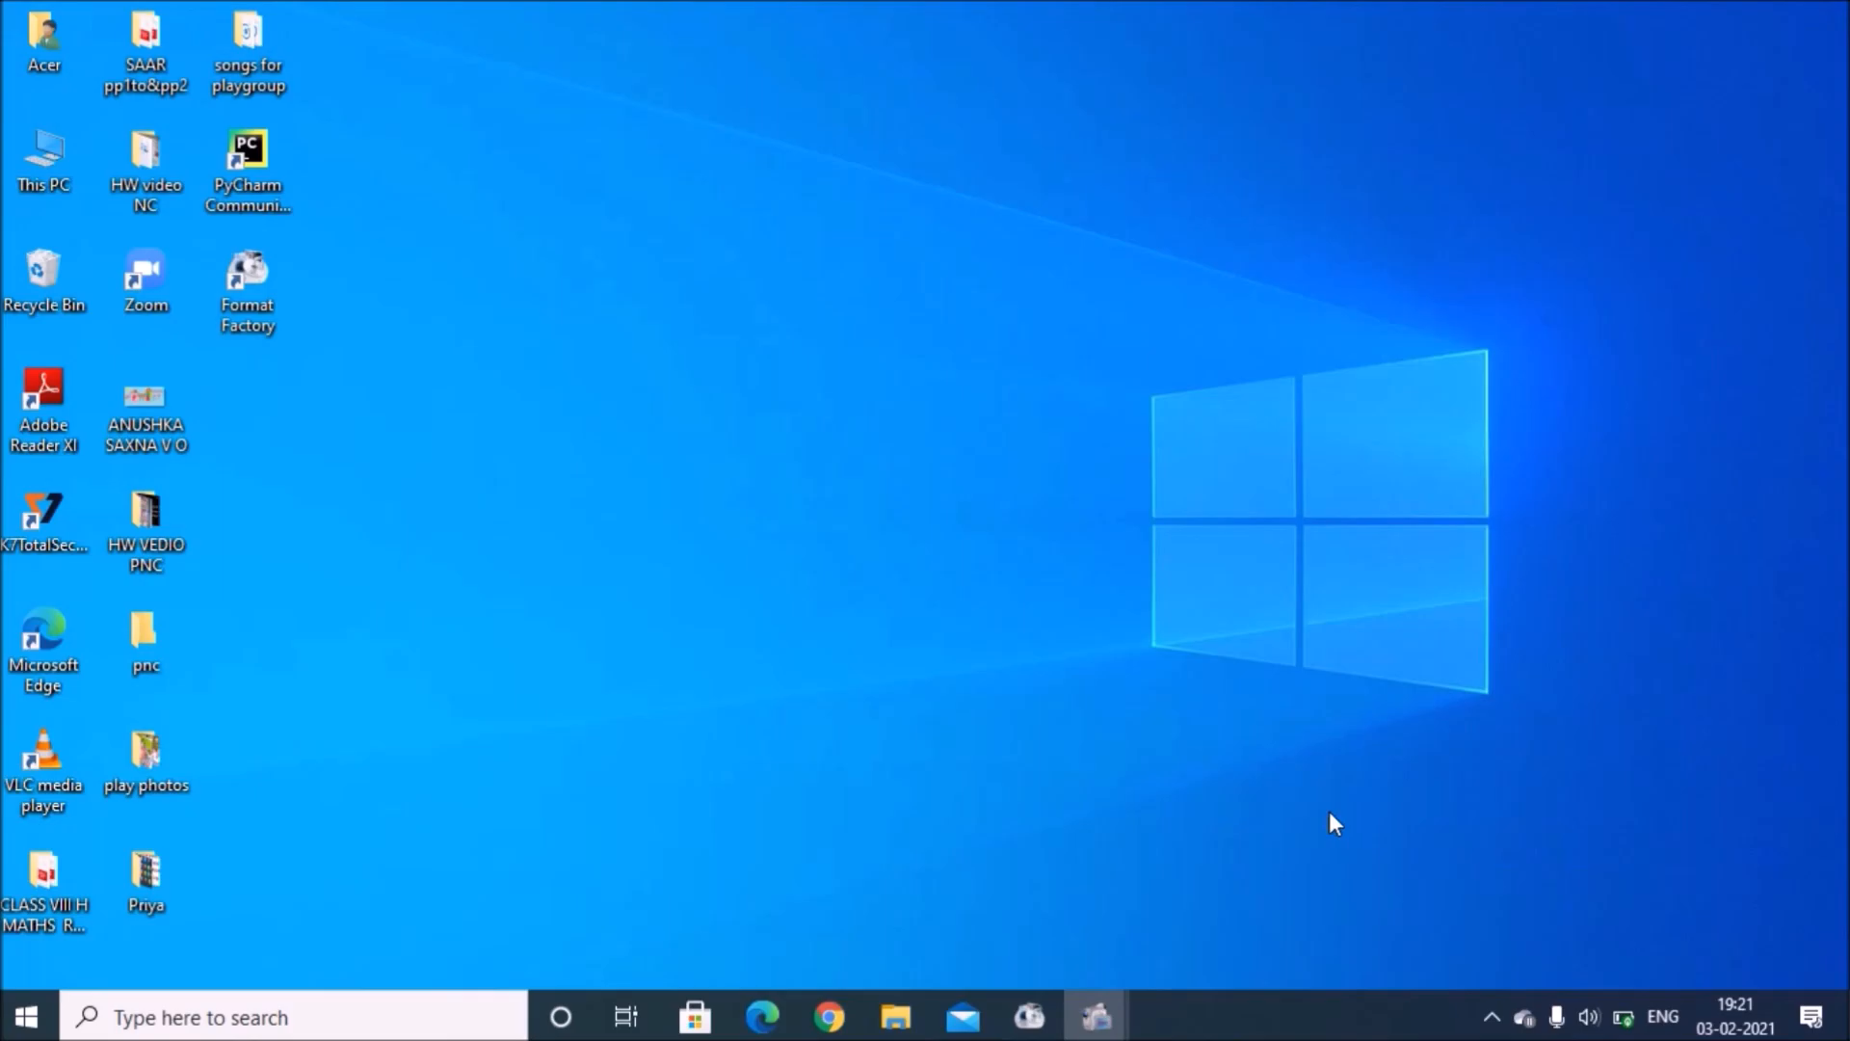